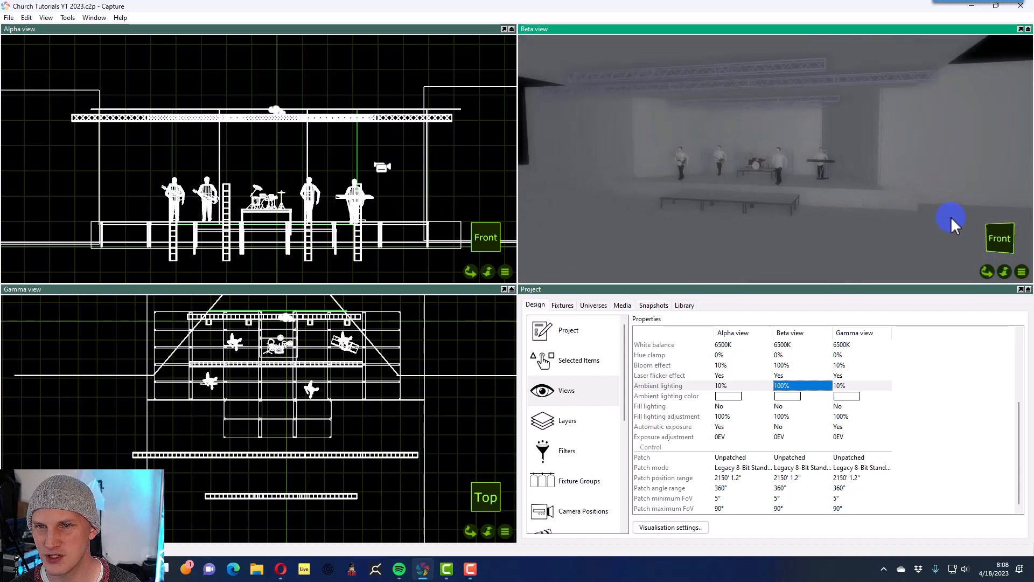
# - Examine the stage, trusses and band members up close and from afar in a maximized Beta view, then restore the four-pane layout
pyautogui.click(1021, 29)
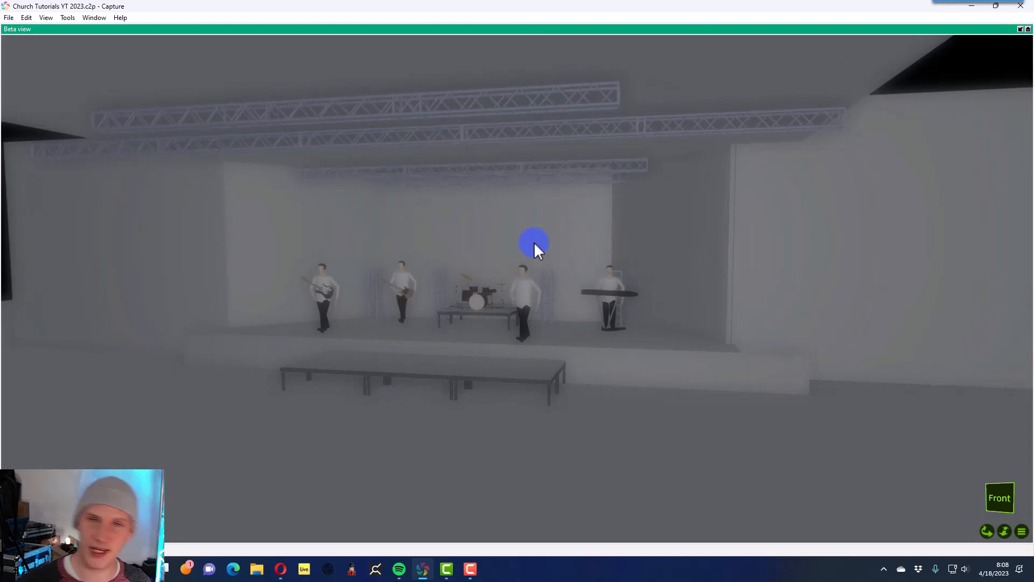
pyautogui.scroll(-5, 429, 188)
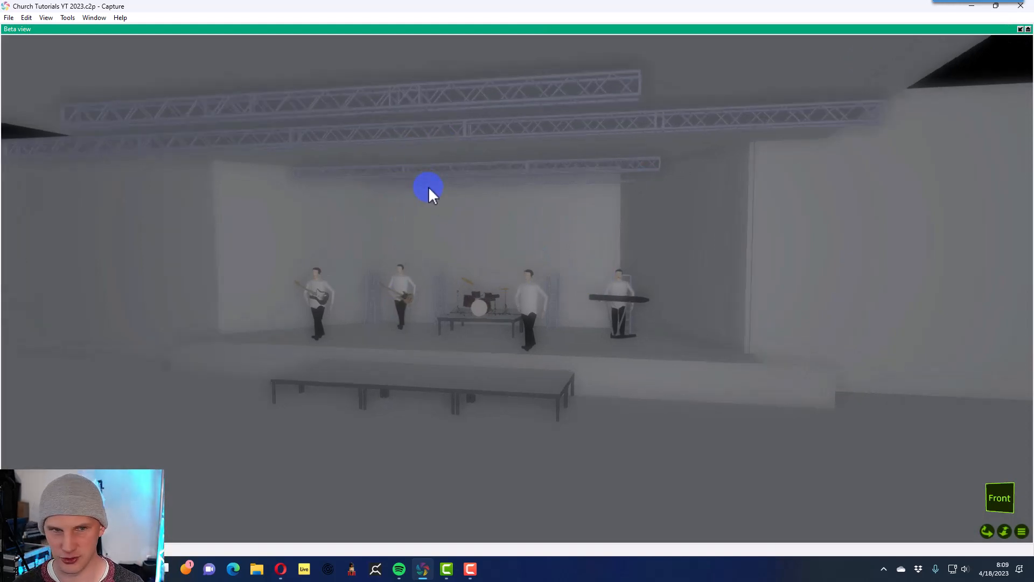
pyautogui.scroll(3, 428, 186)
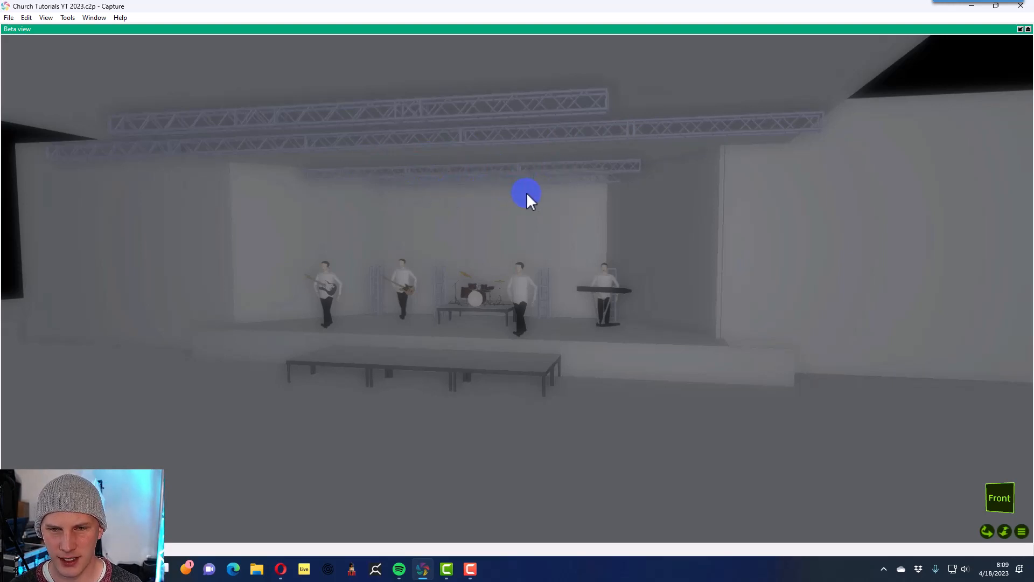
pyautogui.scroll(10, 527, 193)
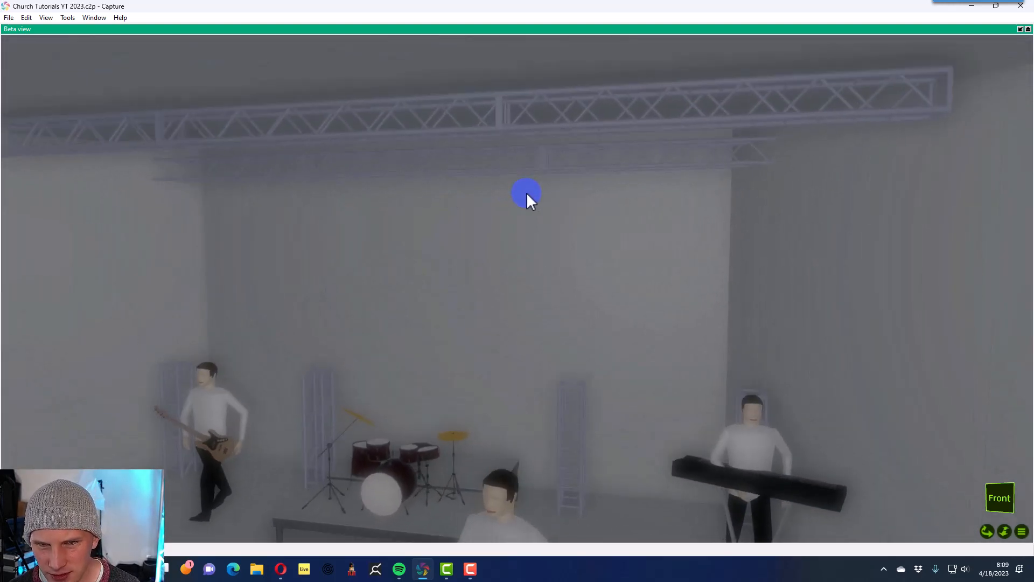
pyautogui.scroll(-8, 538, 173)
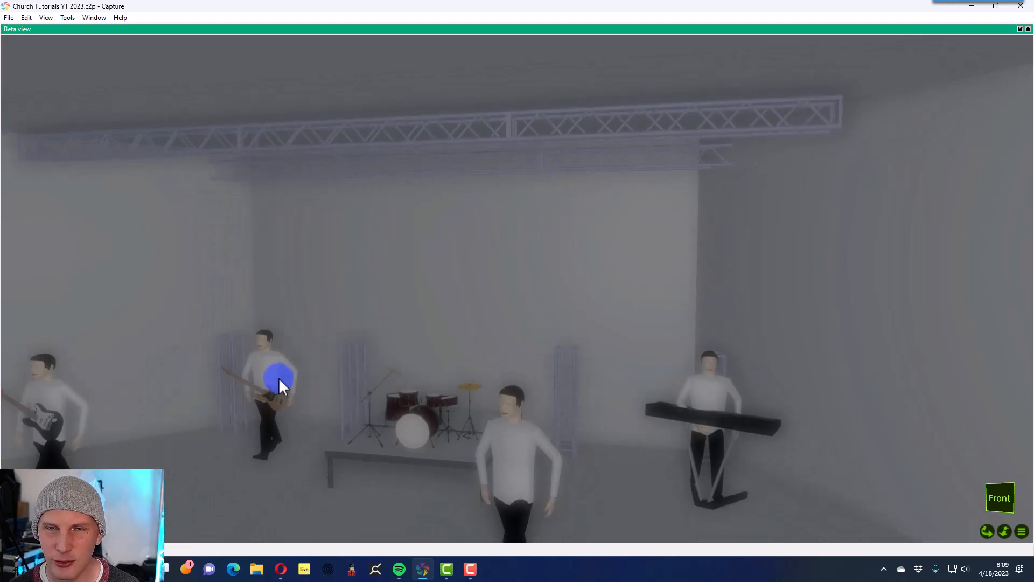
pyautogui.scroll(-8, 280, 377)
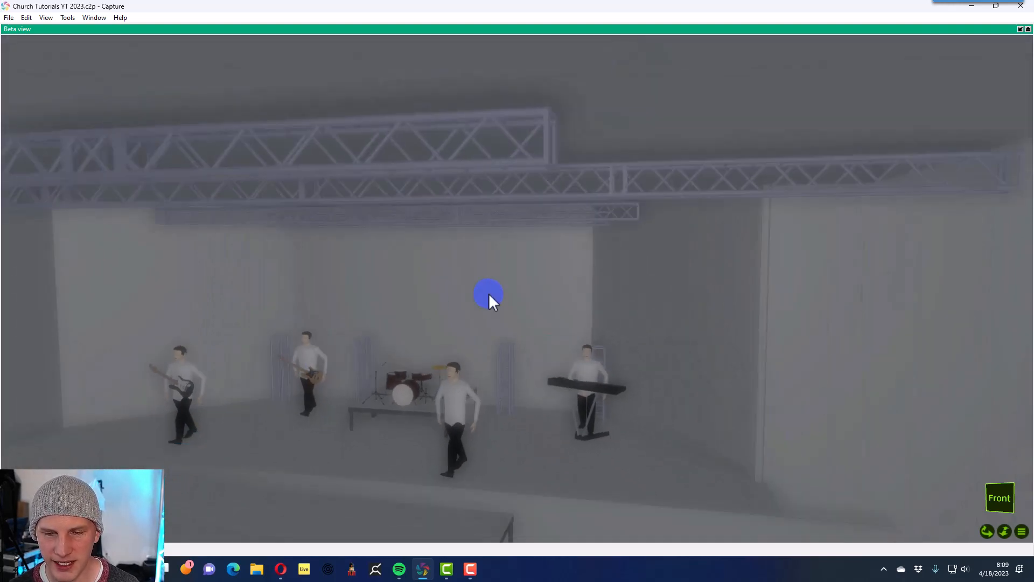
pyautogui.scroll(-5, 600, 315)
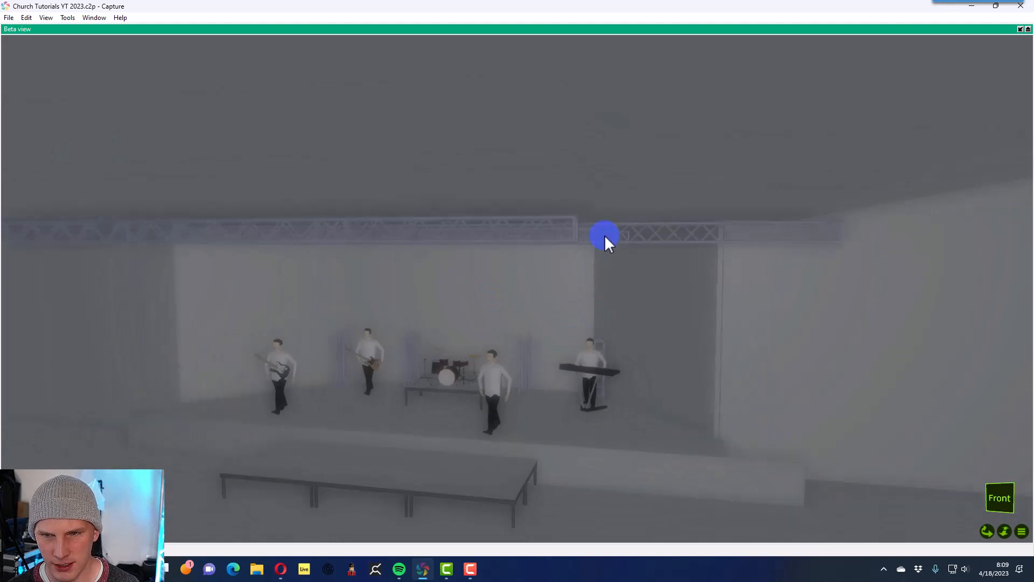
pyautogui.scroll(-5, 544, 142)
pyautogui.scroll(3, 477, 379)
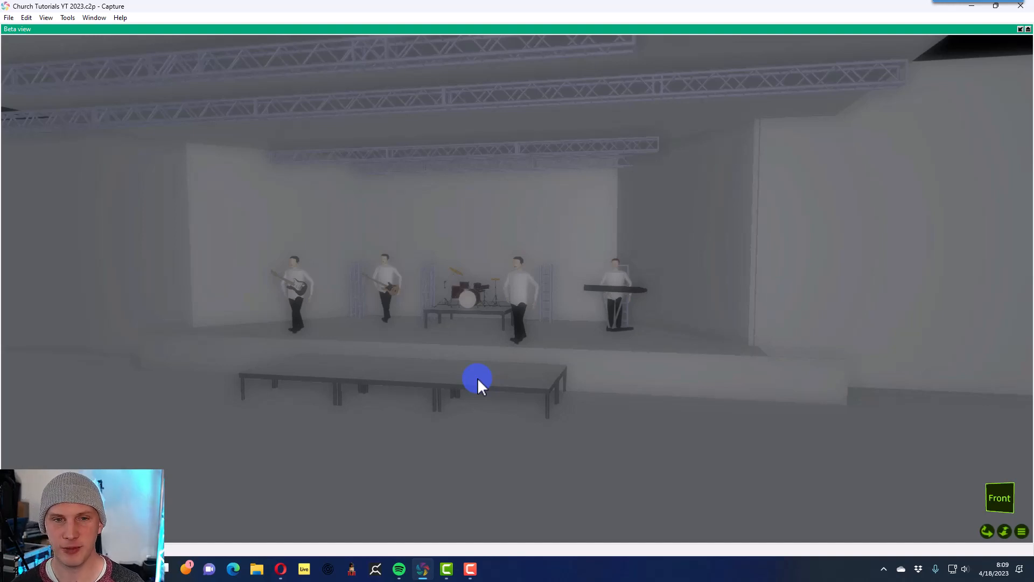
pyautogui.scroll(-6, 477, 377)
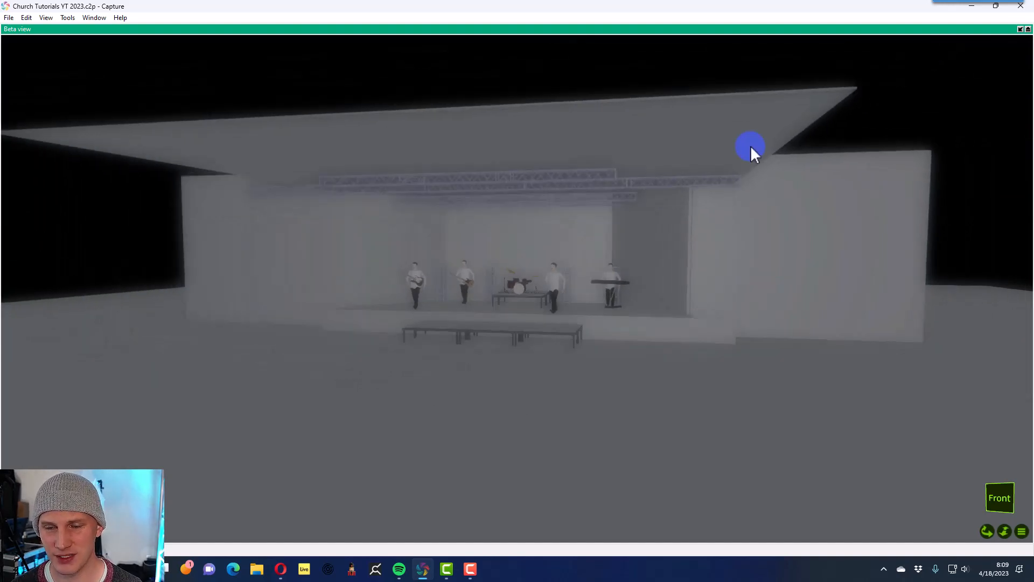
pyautogui.scroll(3, 669, 277)
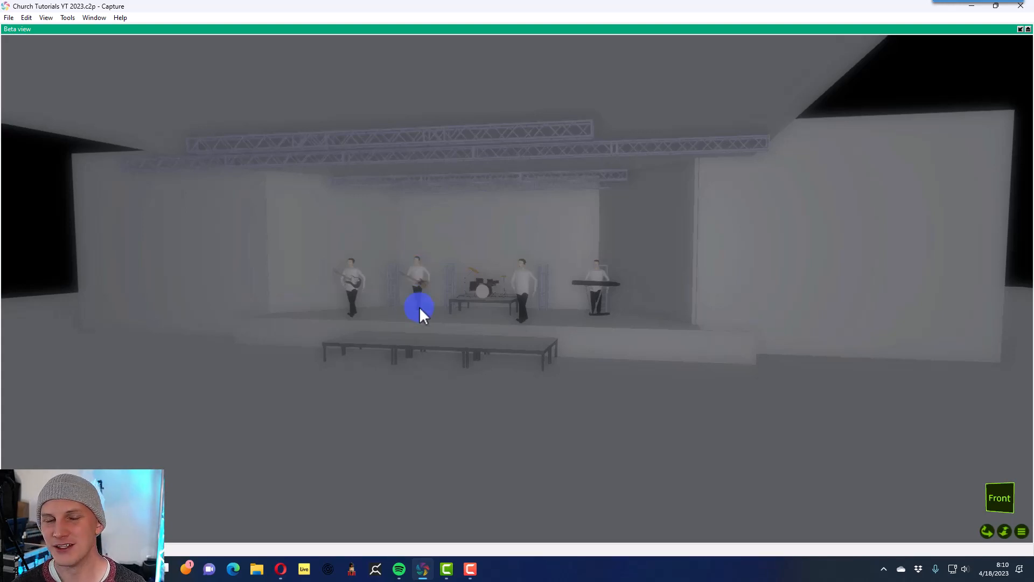
pyautogui.click(1020, 30)
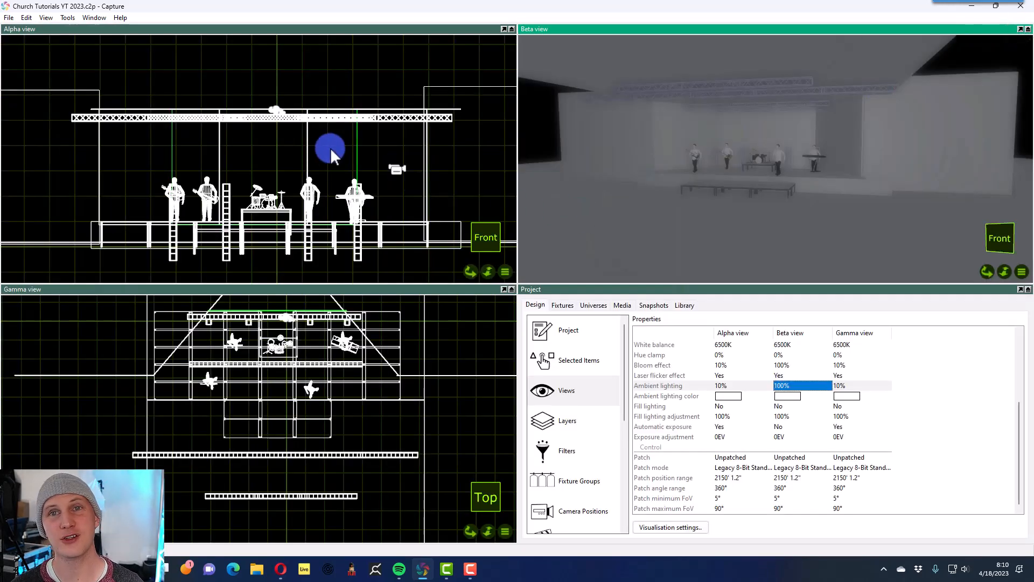
# - Inspect the properties of the long box forming the front face of the stage
pyautogui.scroll(5, 736, 143)
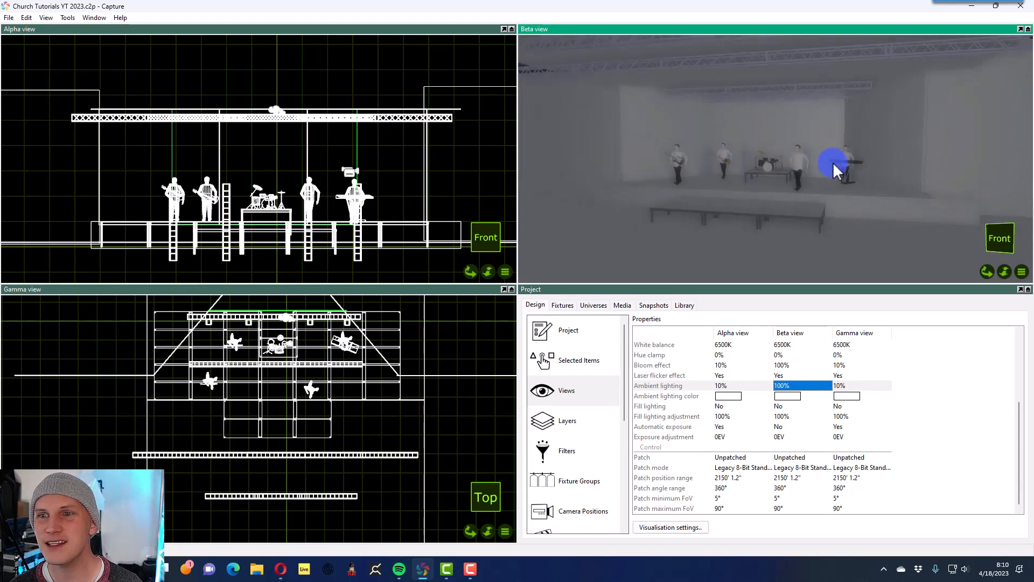
pyautogui.moveTo(891, 189); pyautogui.dragTo(824, 178)
pyautogui.click(822, 175)
pyautogui.click(485, 318)
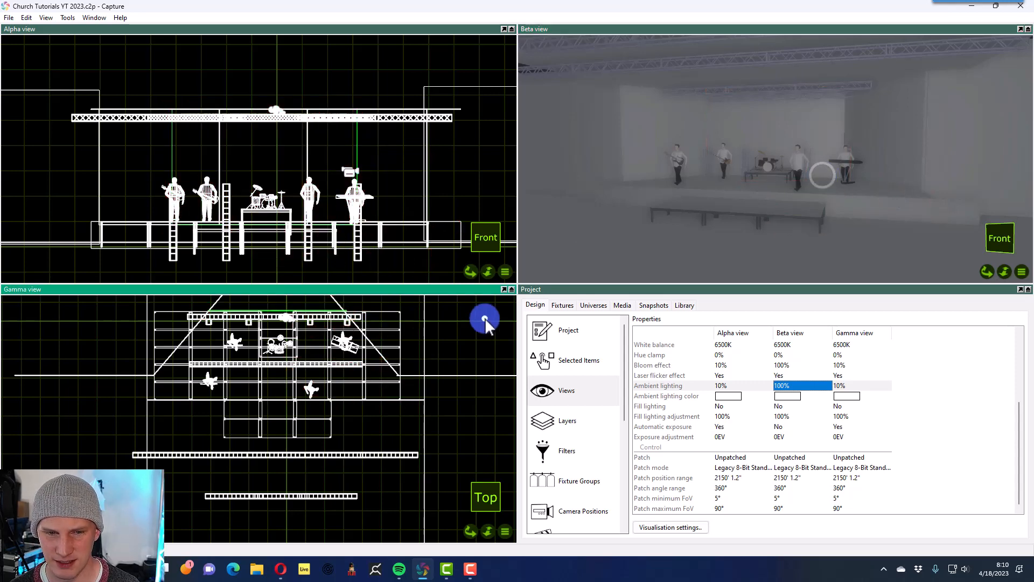
pyautogui.click(402, 400)
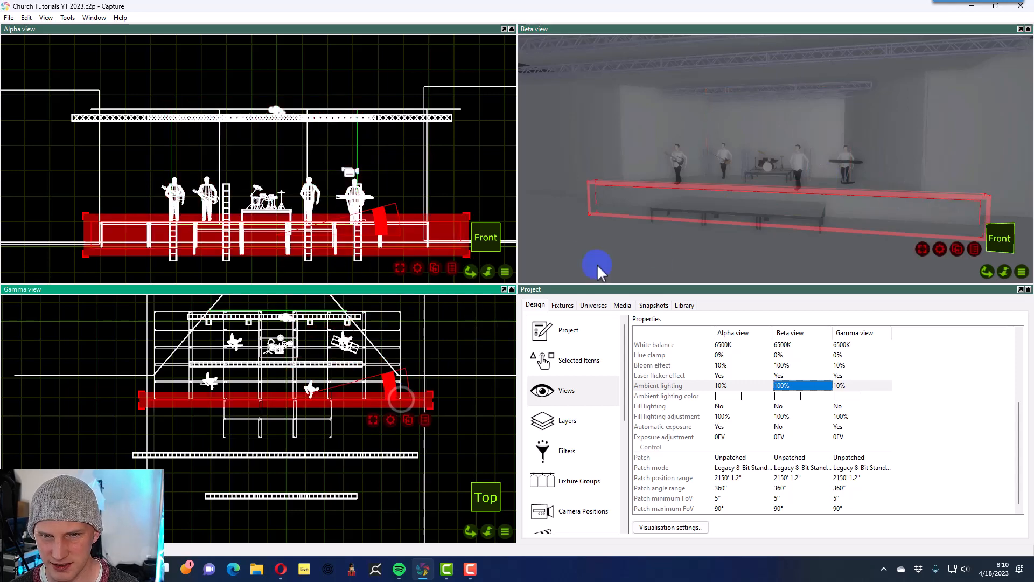
pyautogui.click(573, 360)
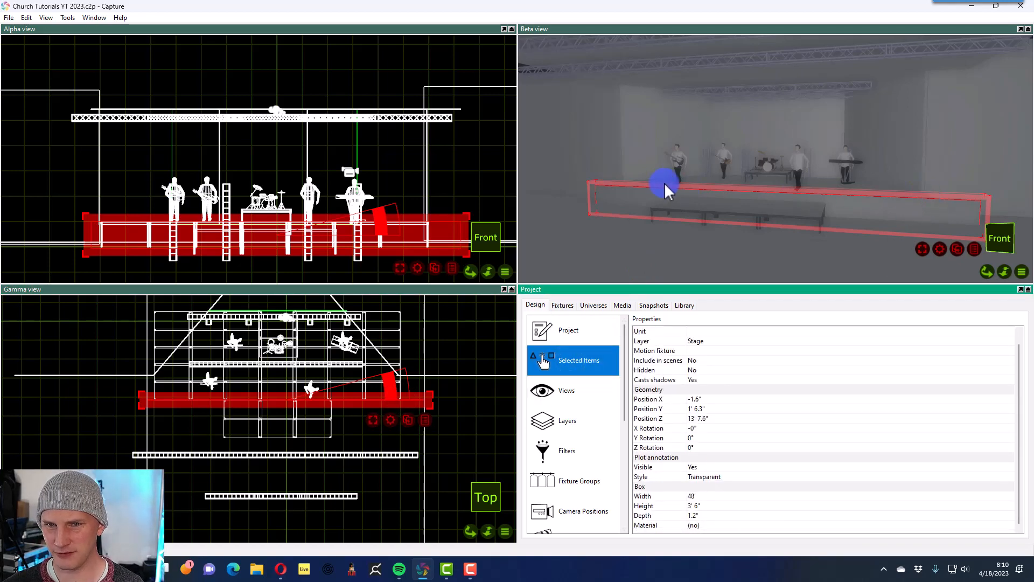
# - Inspect the dimensions and geometry of a stage deck, the angled wall behind the guitarists, and the outer wall beside it
pyautogui.click(823, 171)
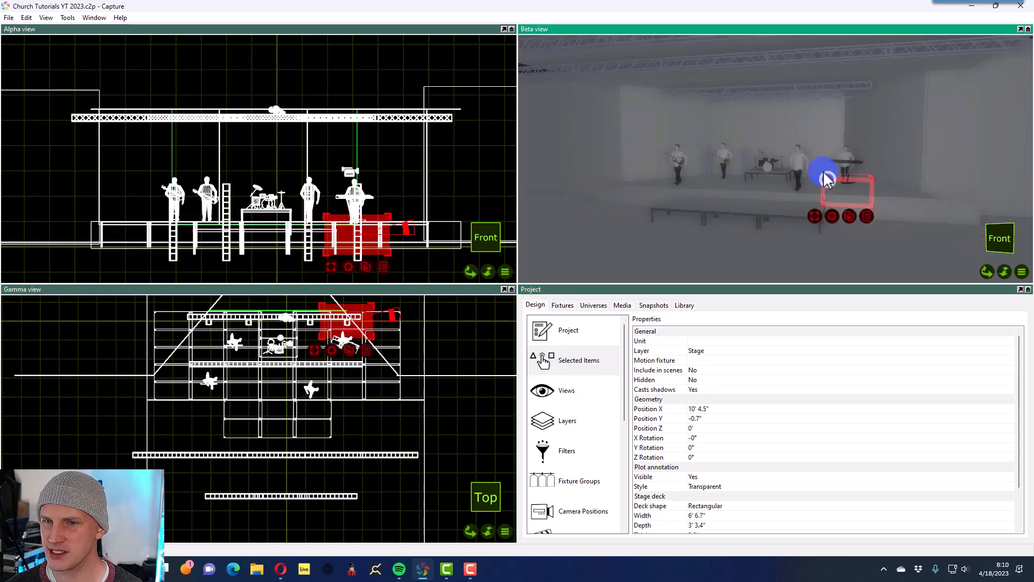
pyautogui.click(635, 160)
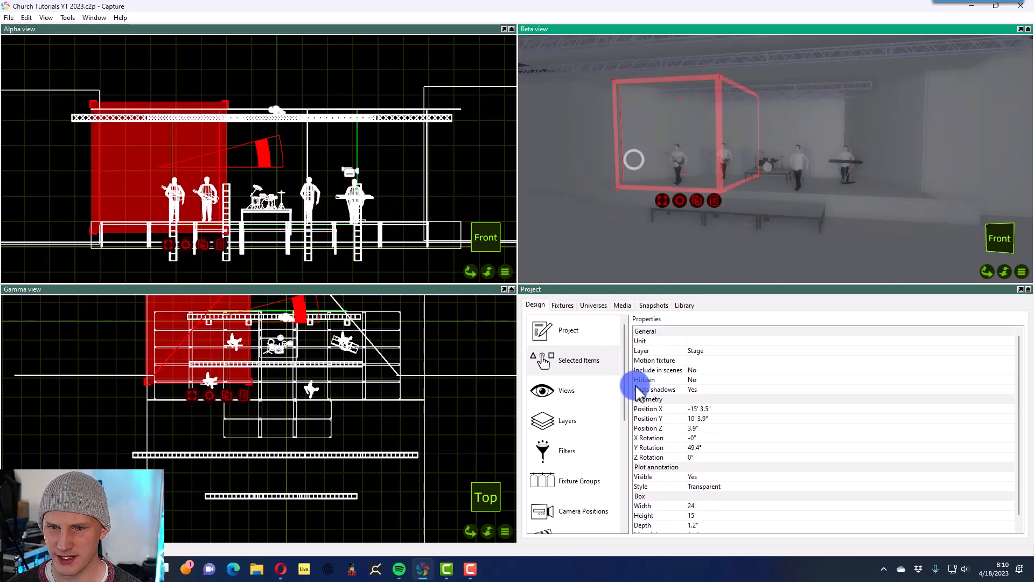
pyautogui.scroll(-1, 738, 431)
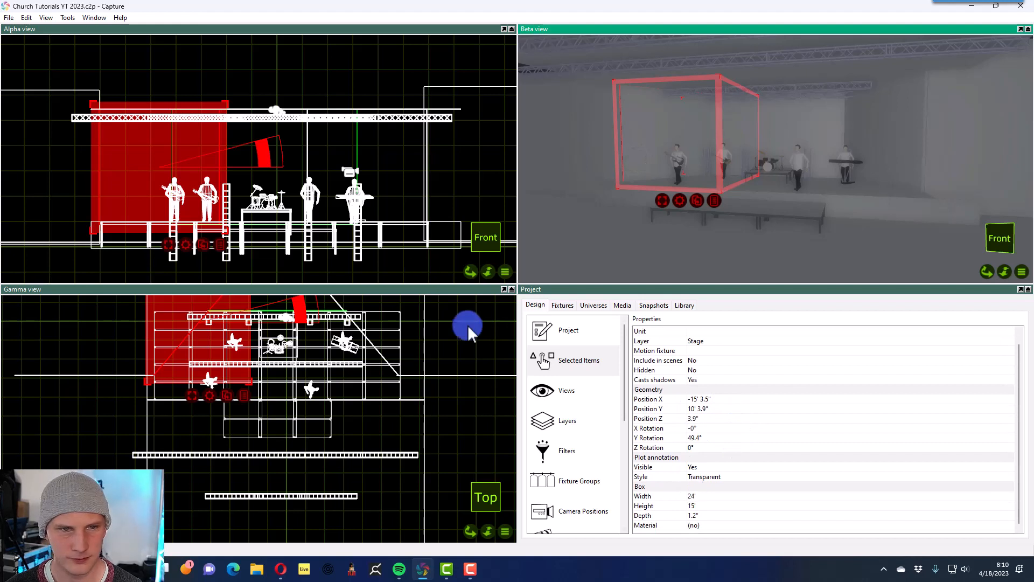
pyautogui.click(43, 392)
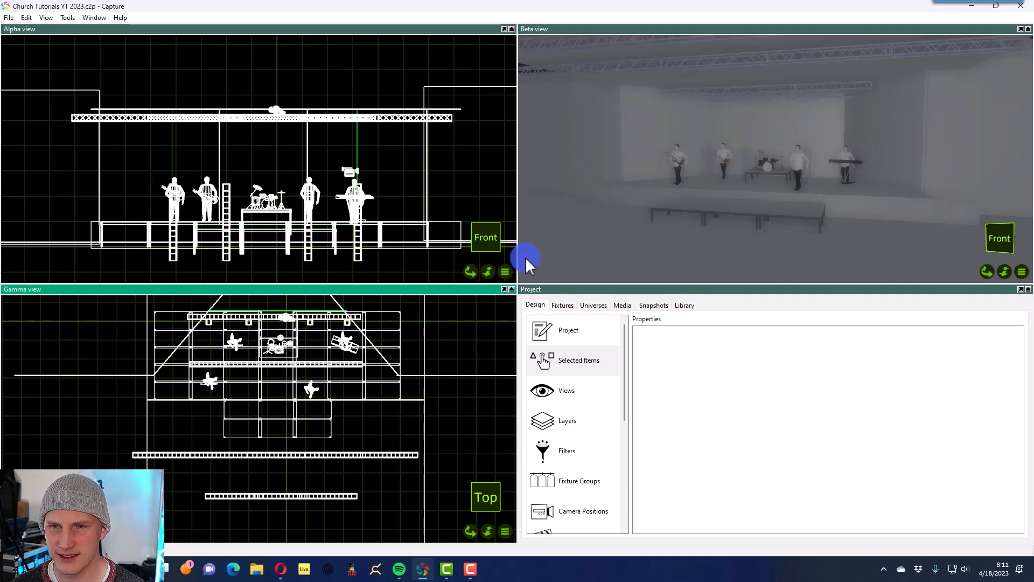
pyautogui.click(609, 146)
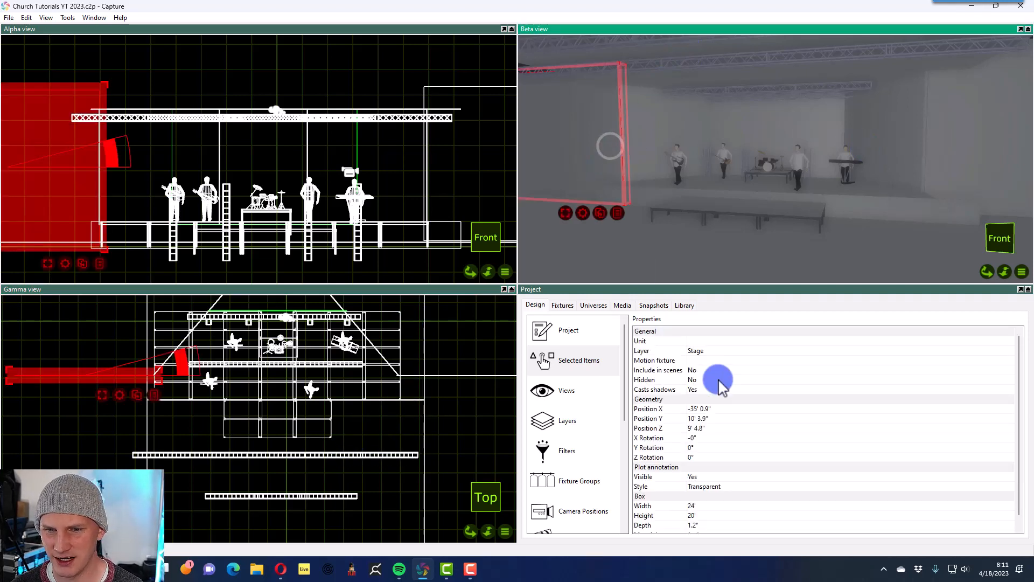
pyautogui.scroll(-1, 734, 450)
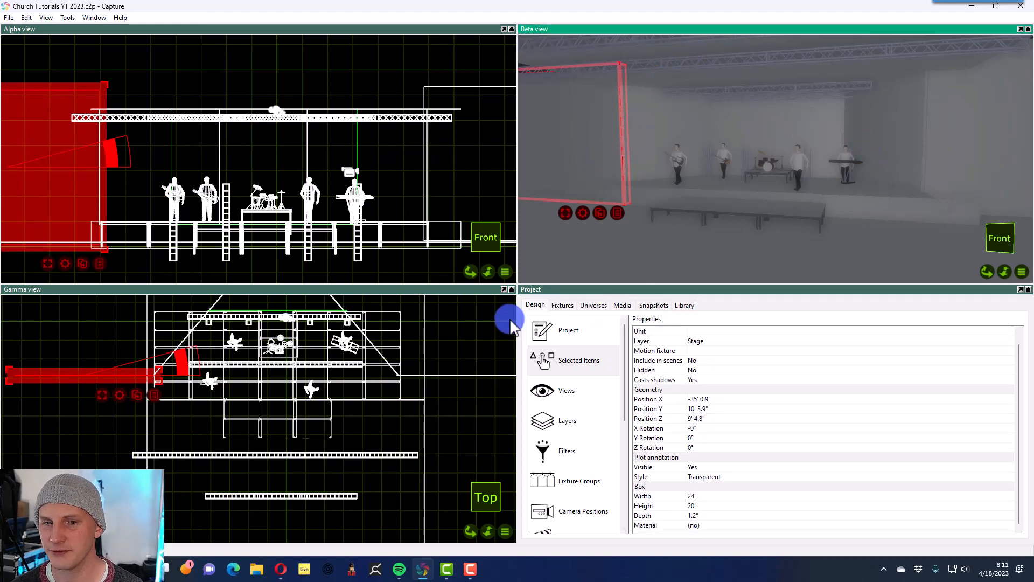
pyautogui.click(461, 398)
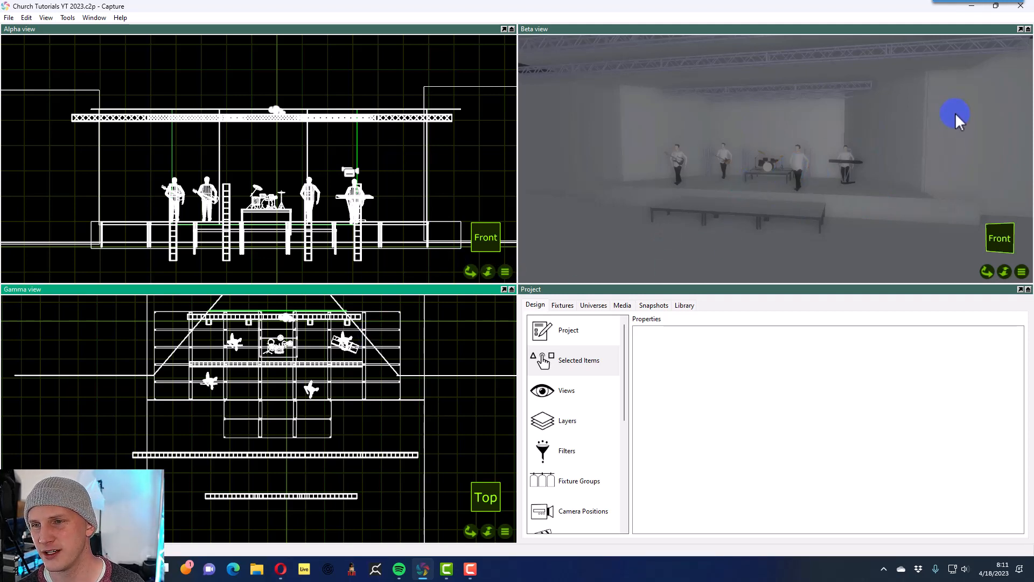
# - Highlight the outer wall beside the guitarists and the back wall behind the drums to review how the room is built
pyautogui.click(969, 92)
pyautogui.click(604, 132)
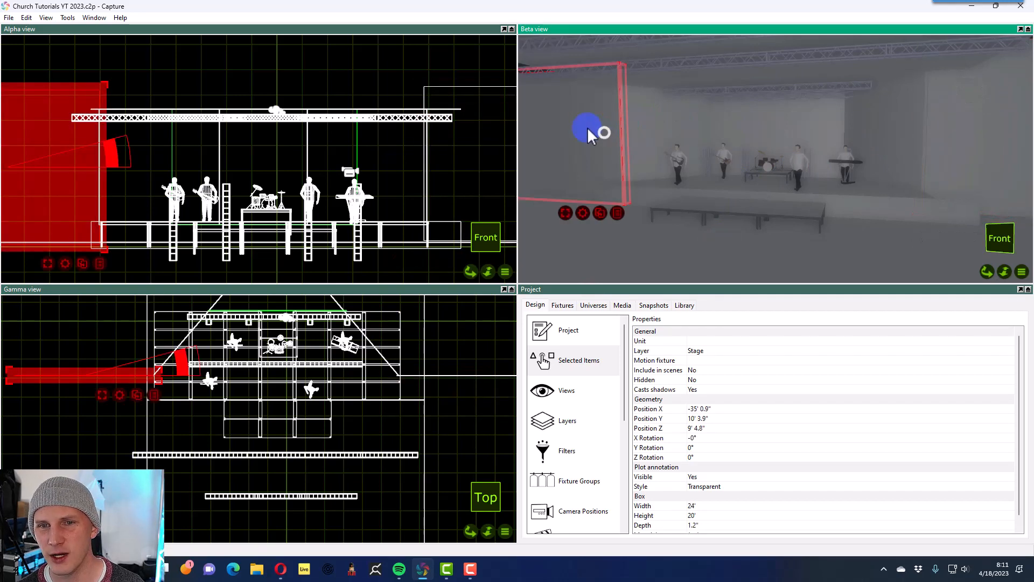
pyautogui.click(337, 45)
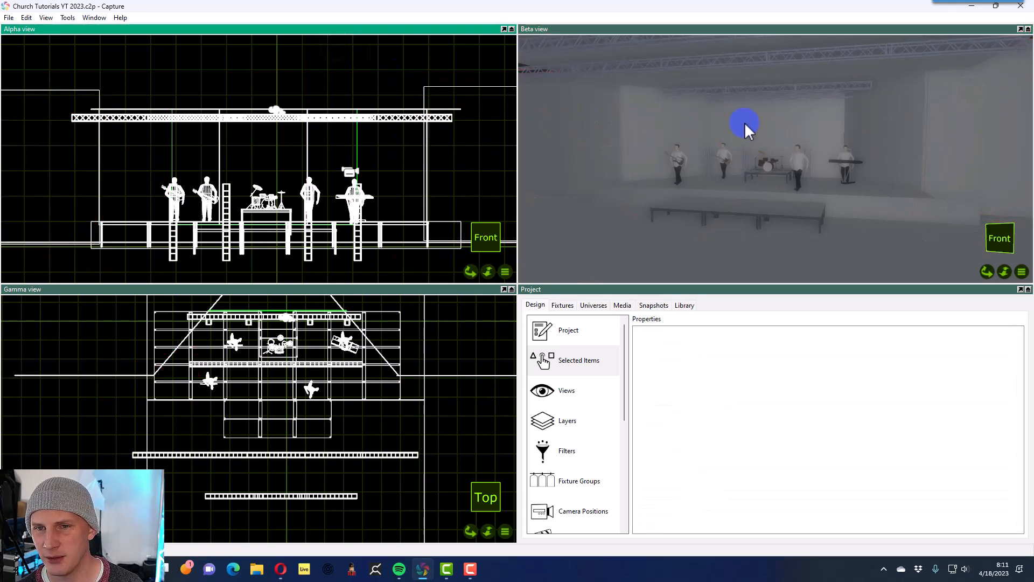
pyautogui.click(781, 125)
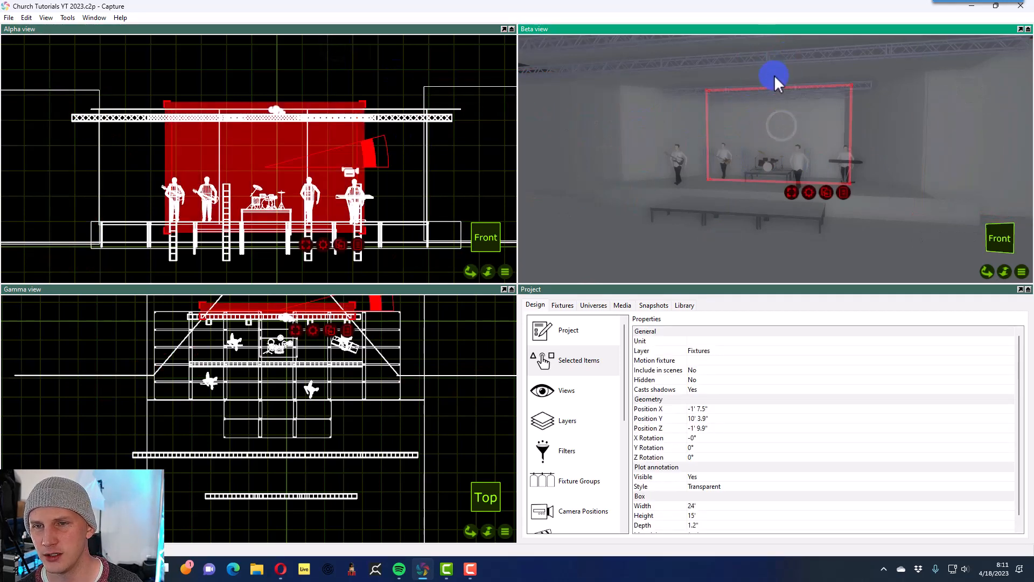
pyautogui.click(409, 57)
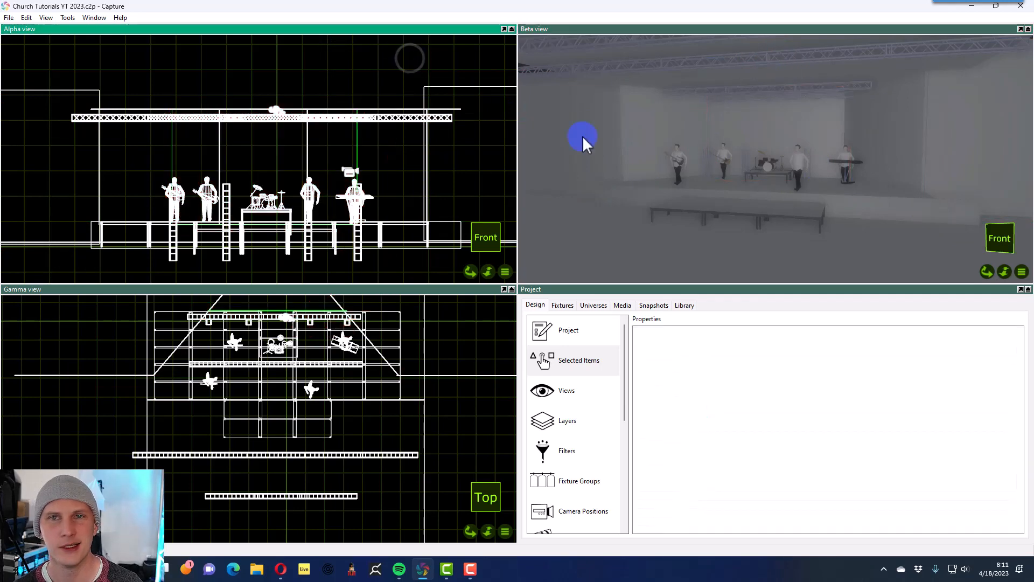
# - Select the back wall behind the drums and add a new material to the project
pyautogui.click(763, 114)
pyautogui.click(556, 373)
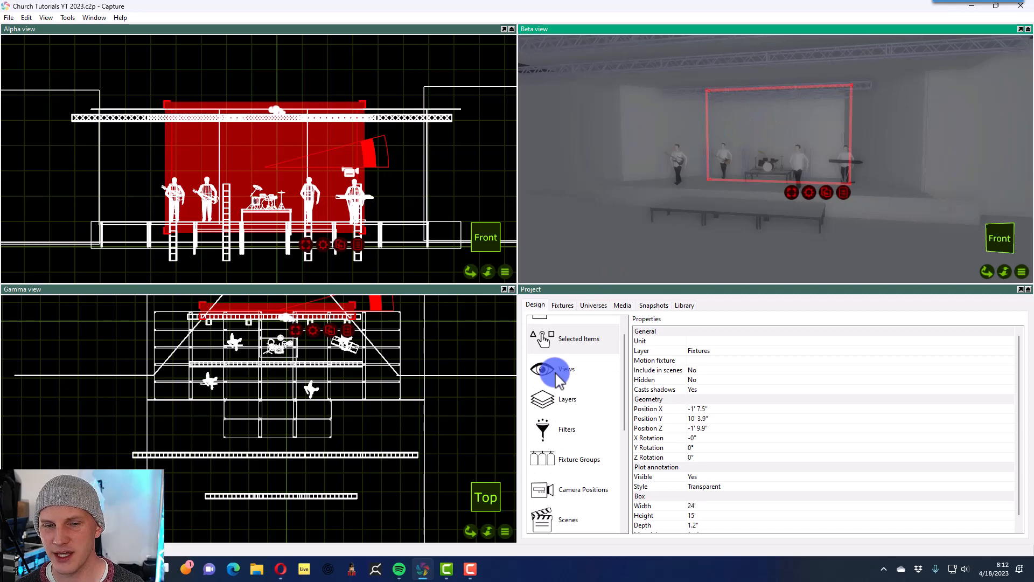
pyautogui.scroll(-3, 556, 373)
pyautogui.click(563, 405)
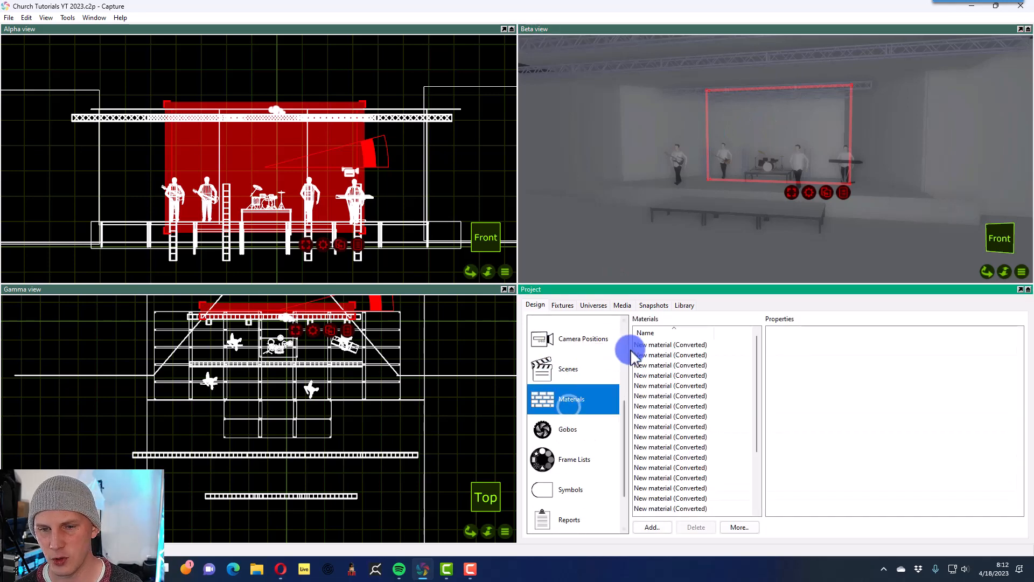
pyautogui.click(654, 525)
pyautogui.click(661, 509)
# - Set the new material's base color to dark grey, sRGB 87.39, 87.39, 88.82
pyautogui.click(845, 369)
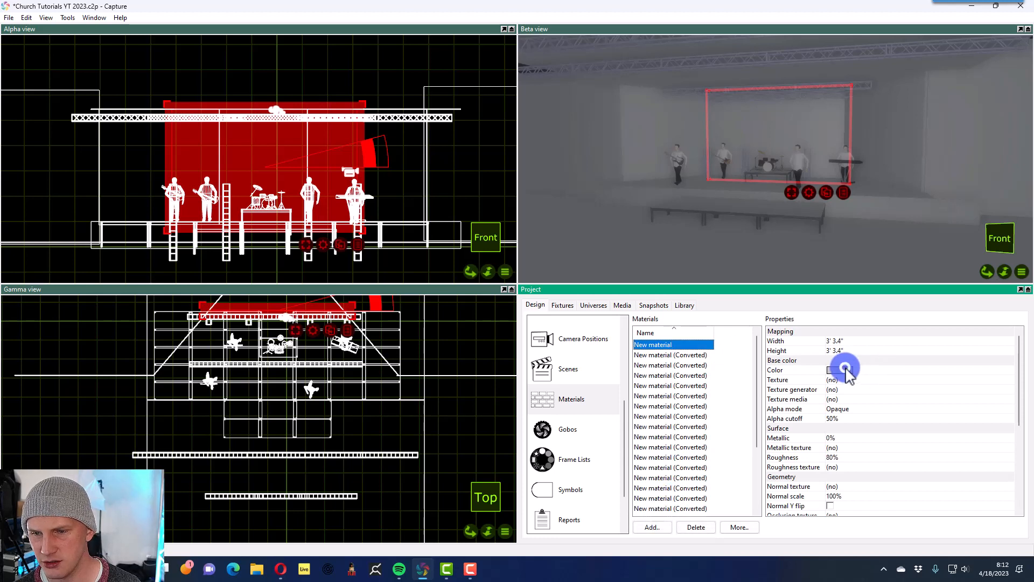
pyautogui.click(844, 369)
pyautogui.moveTo(889, 396); pyautogui.dragTo(844, 431)
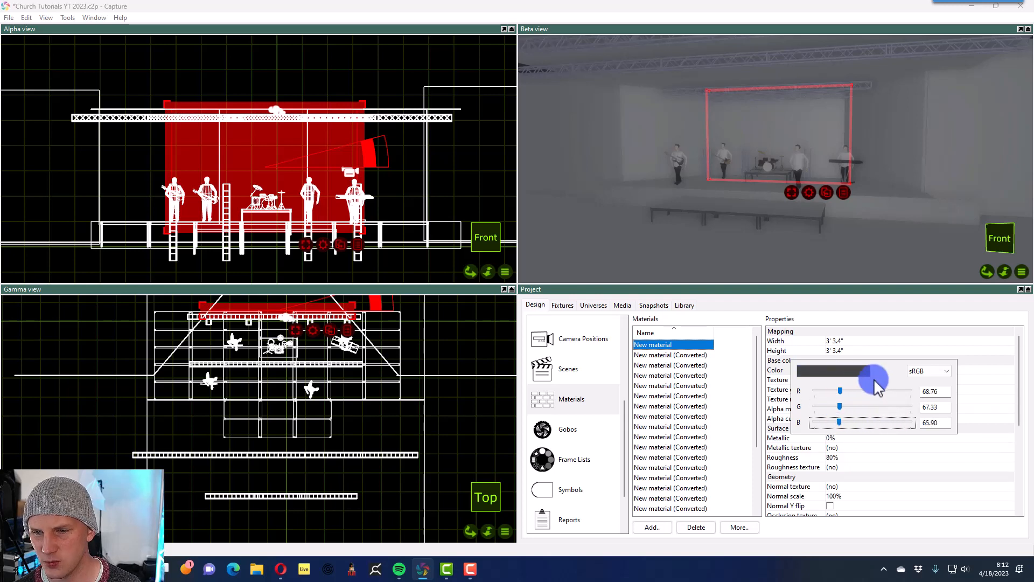
pyautogui.click(840, 391)
pyautogui.click(836, 407)
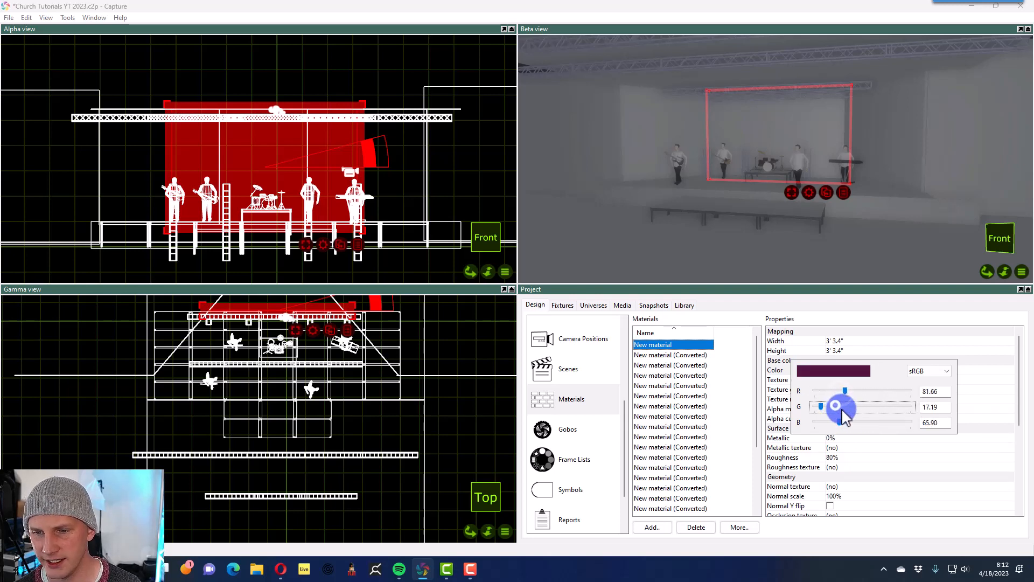
pyautogui.click(848, 404)
pyautogui.moveTo(862, 413); pyautogui.dragTo(855, 416)
pyautogui.click(847, 391)
pyautogui.moveTo(838, 423); pyautogui.dragTo(848, 422)
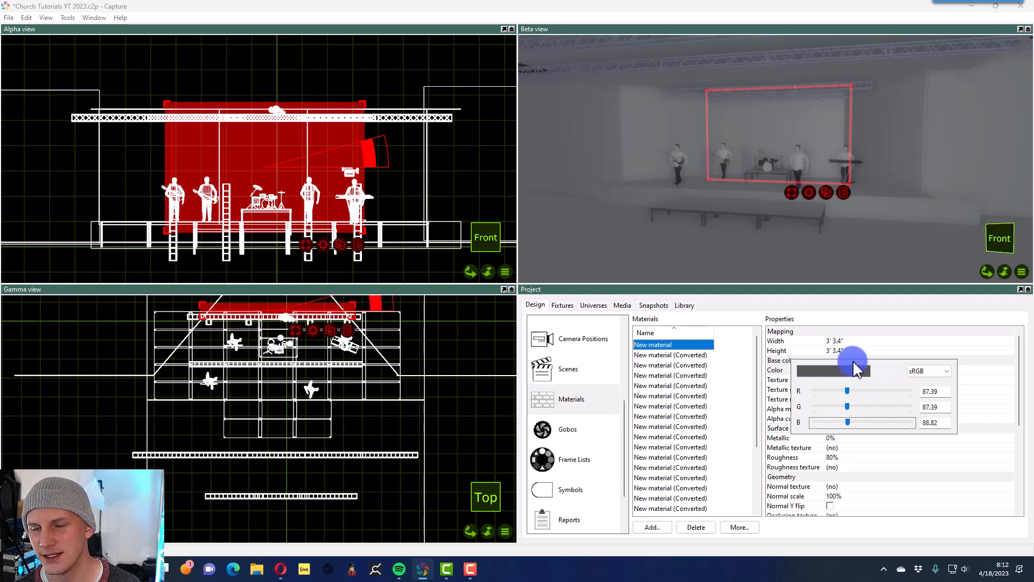
# - Apply the new grey material to the back wall behind the drums and clear the selection
pyautogui.moveTo(640, 344); pyautogui.dragTo(780, 148)
pyautogui.click(840, 61)
pyautogui.click(561, 224)
pyautogui.click(418, 85)
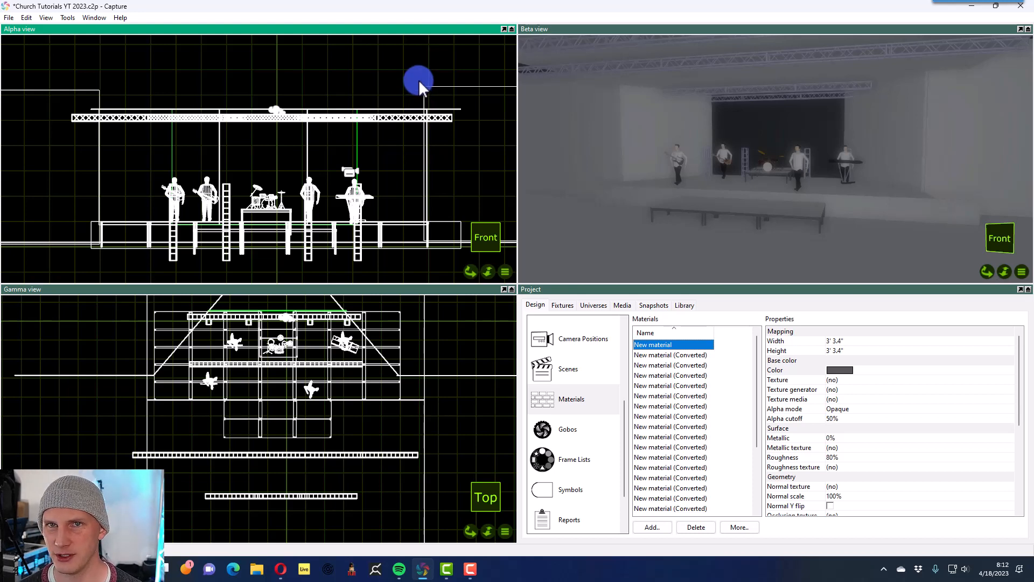
# - Highlight the angled side walls flanking the back wall, then clear the selection
pyautogui.click(651, 114)
pyautogui.click(902, 131)
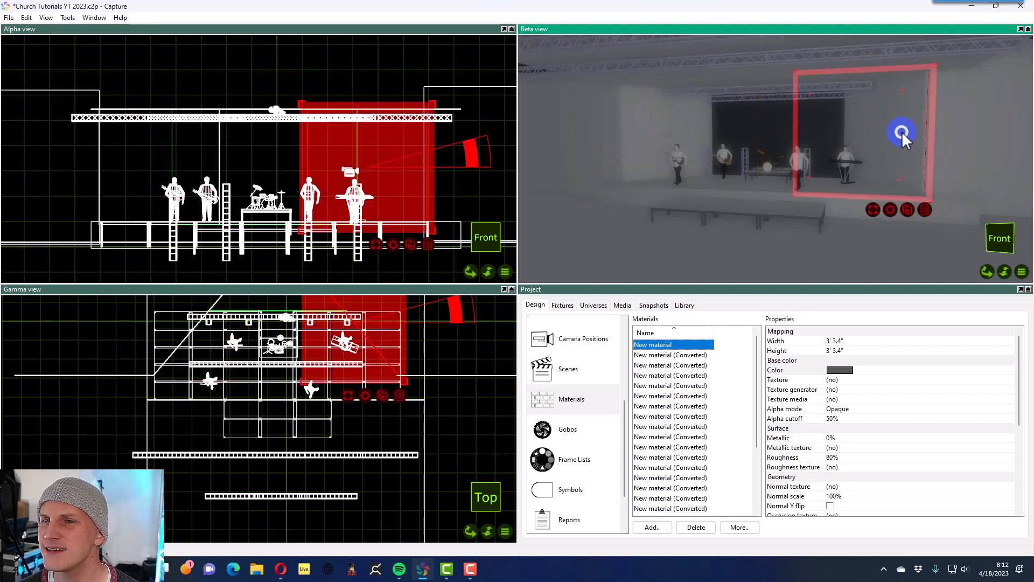
pyautogui.click(832, 63)
pyautogui.click(478, 46)
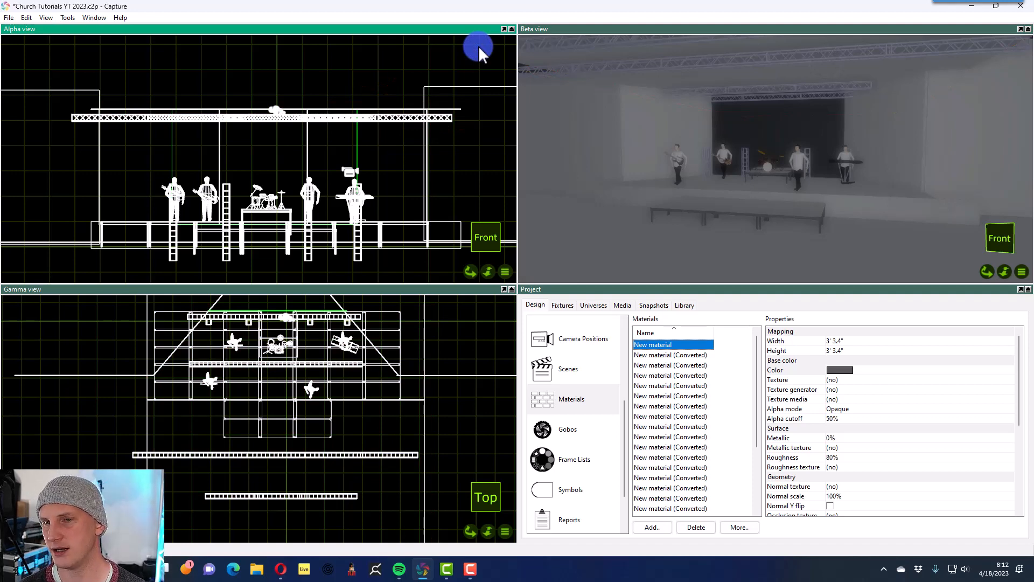
# - Examine the stage, performers and trusses from the left and back orientations in the Alpha view
pyautogui.scroll(-1, 478, 47)
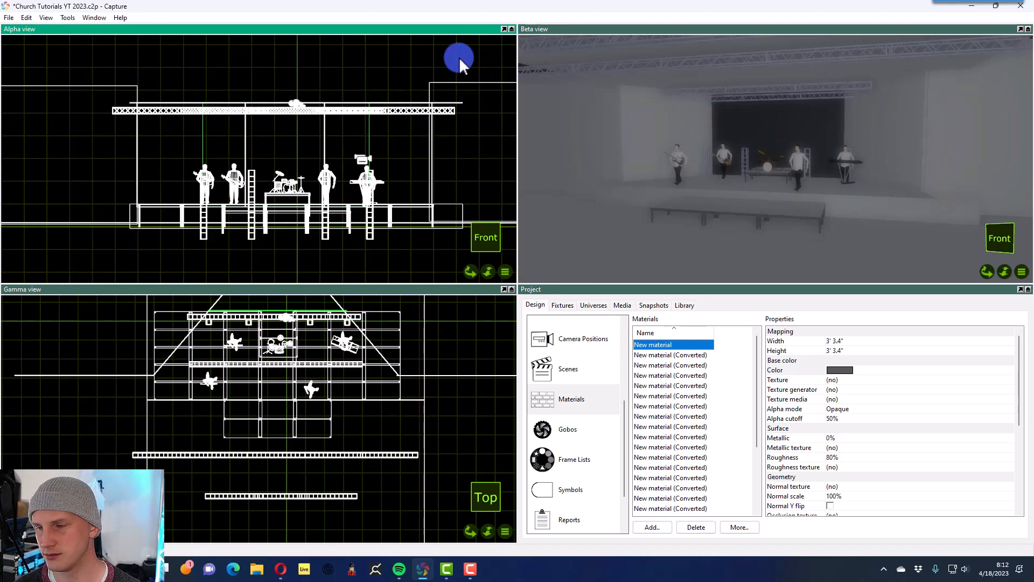
pyautogui.scroll(2, 397, 71)
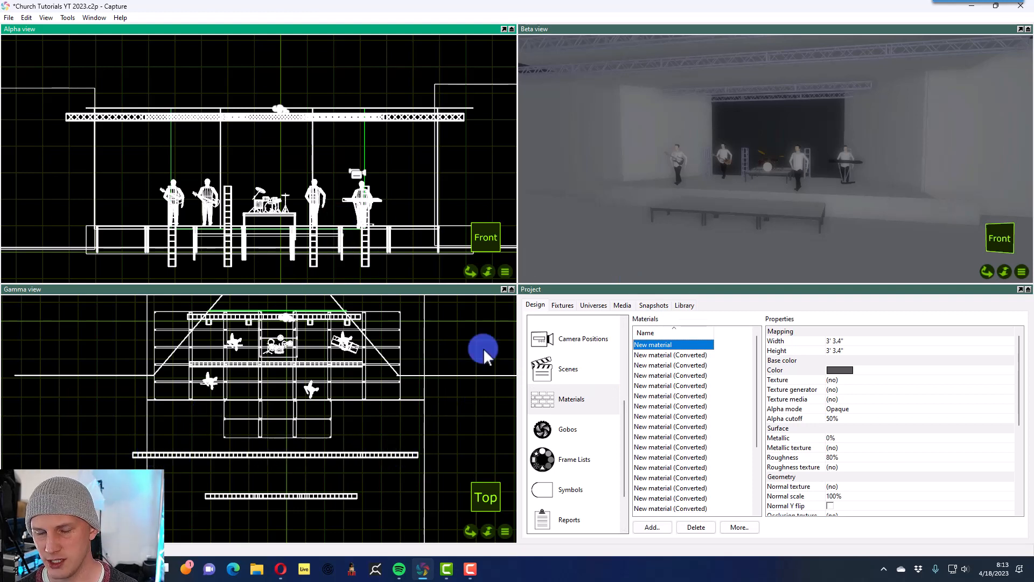
pyautogui.moveTo(474, 272); pyautogui.dragTo(469, 272)
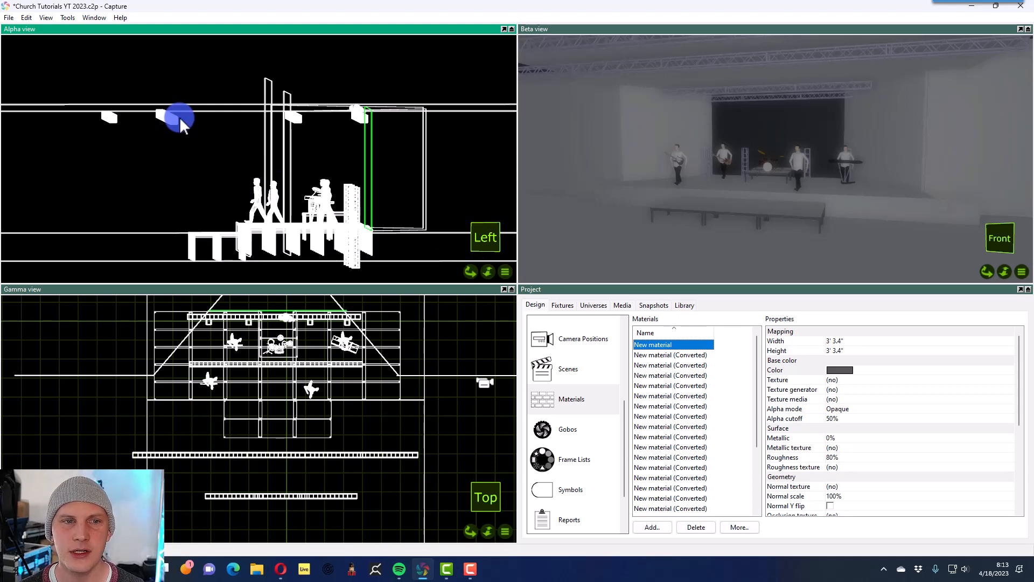
pyautogui.moveTo(474, 274); pyautogui.dragTo(478, 276)
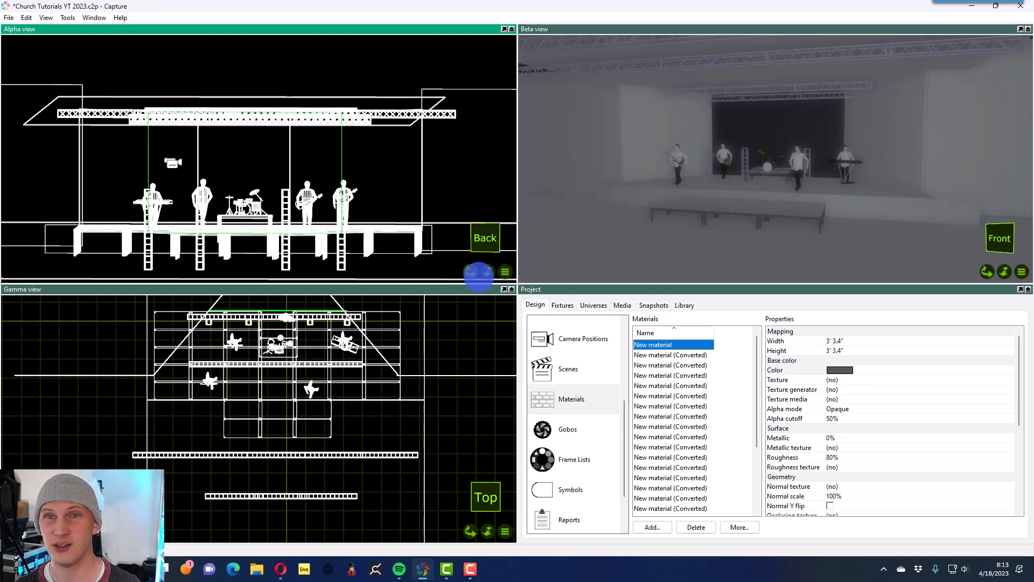
# - Search the fixture library for cove and place a Gamma Led Vision Cove LED 200 near the left end of the long front truss
pyautogui.click(685, 305)
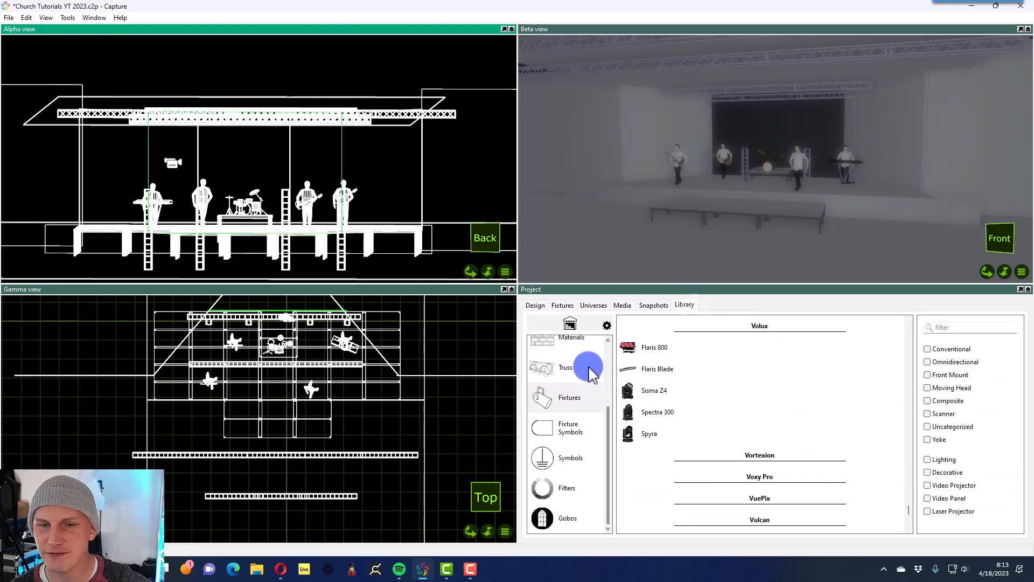
pyautogui.click(725, 326)
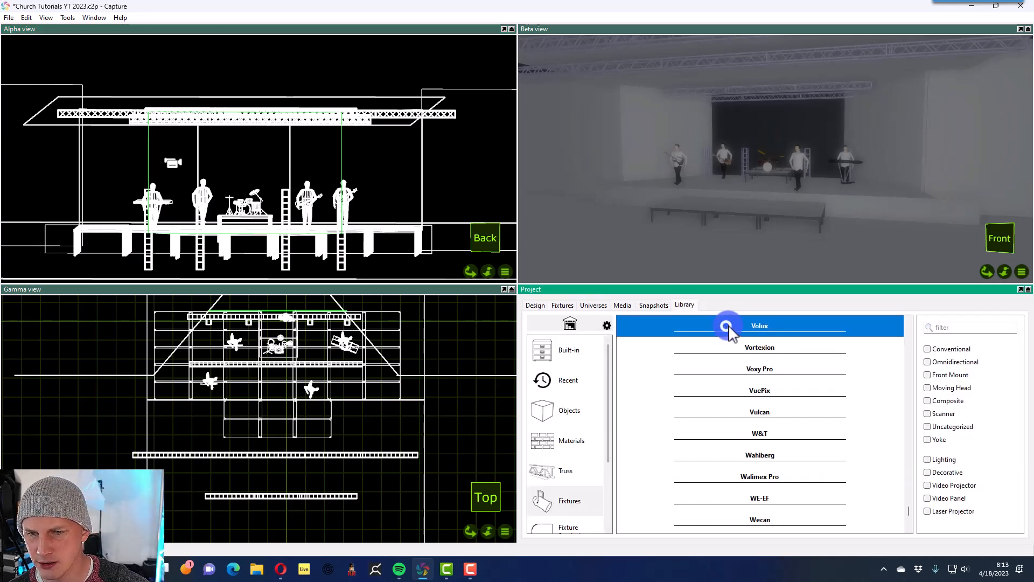
pyautogui.click(953, 328)
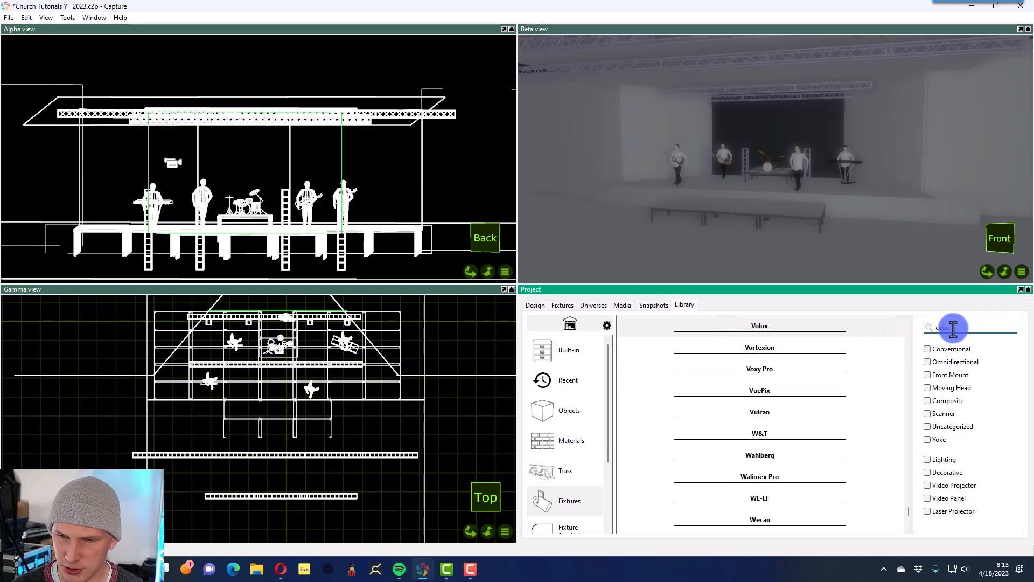
pyautogui.write('cove')
pyautogui.click(745, 370)
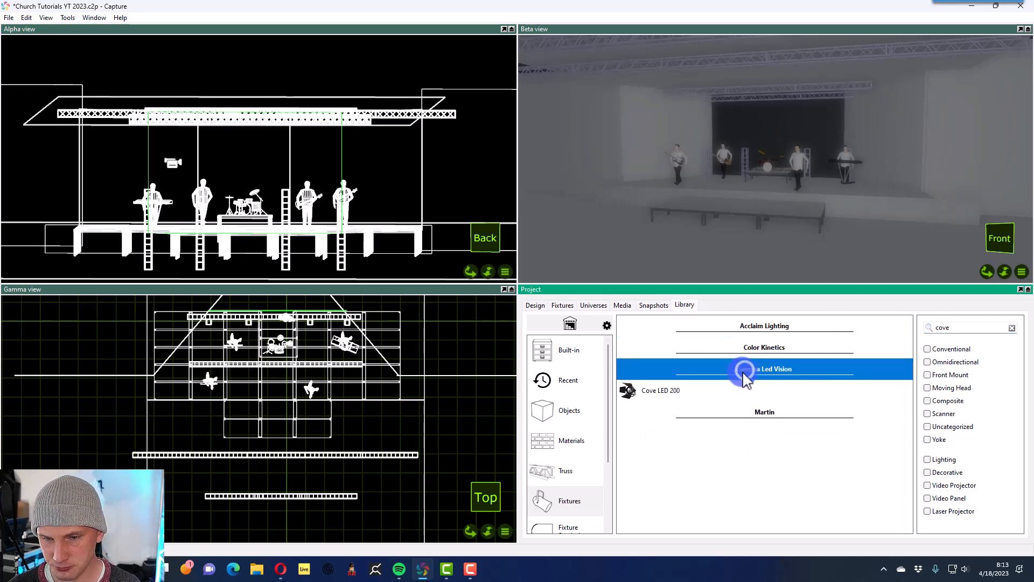
pyautogui.click(716, 391)
pyautogui.click(681, 399)
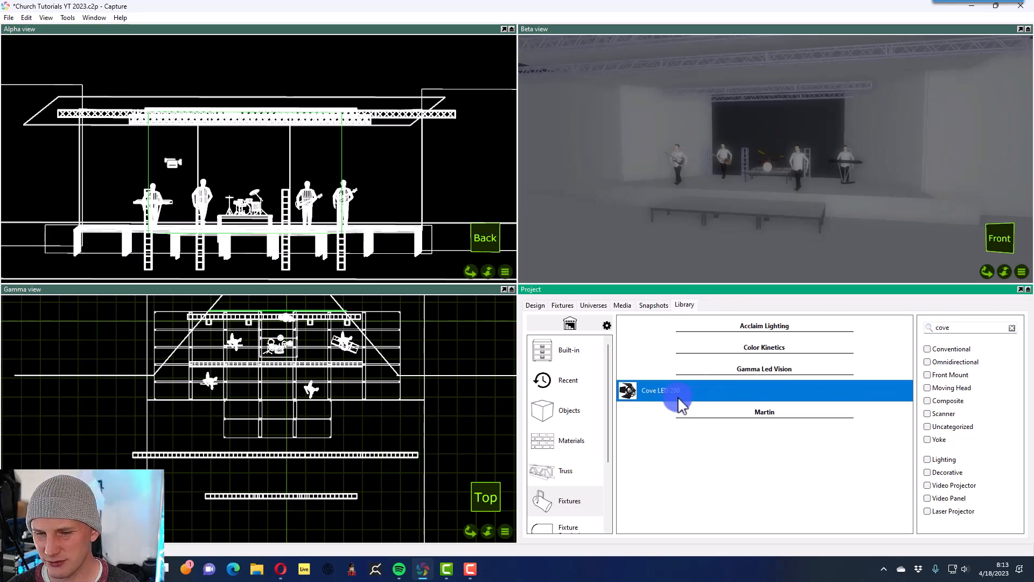
pyautogui.moveTo(679, 404); pyautogui.dragTo(170, 455)
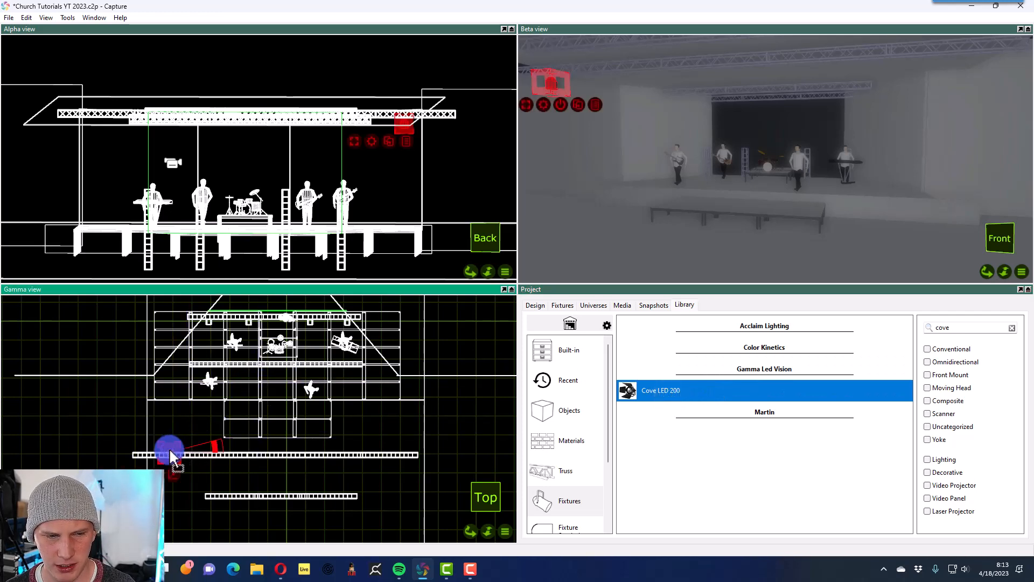
# - Check the available control modes of the Cove LED 200 in the project fixture list, keeping the current one
pyautogui.click(564, 306)
pyautogui.click(841, 346)
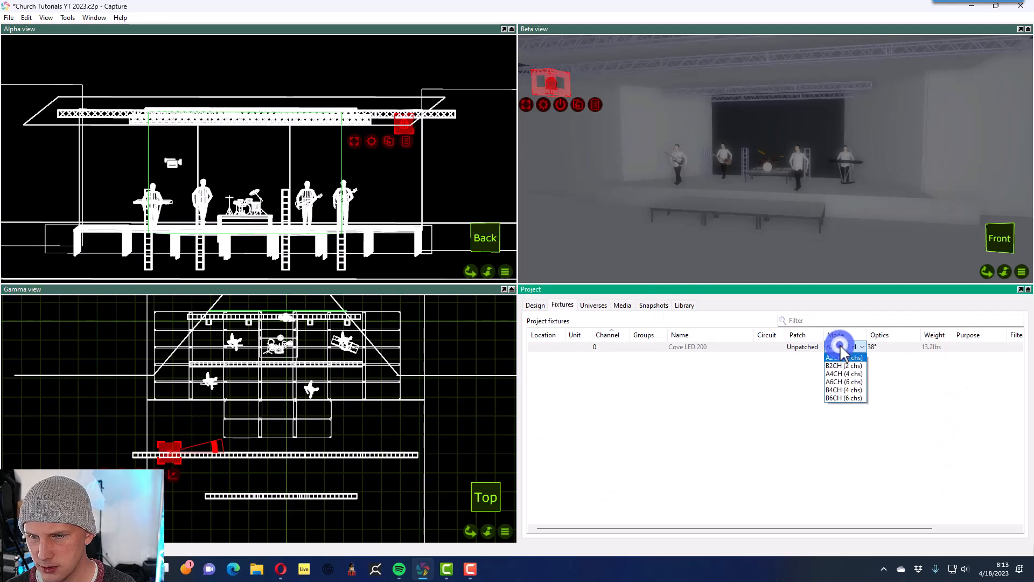
pyautogui.click(773, 399)
# - Return to the fixture library and select the placed Cove LED 200 on the front truss in the Gamma view
pyautogui.click(685, 305)
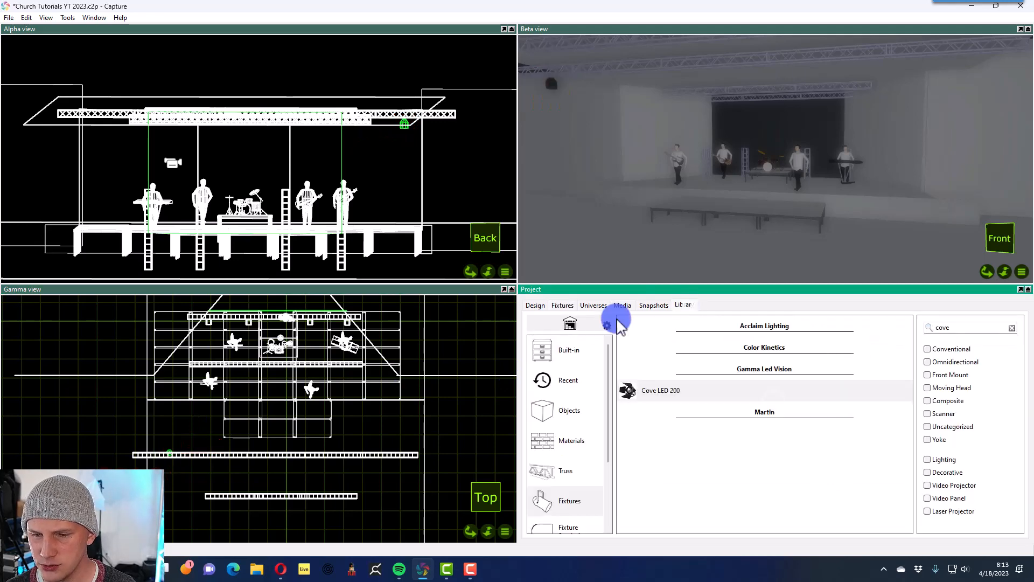
pyautogui.moveTo(634, 393); pyautogui.dragTo(163, 408)
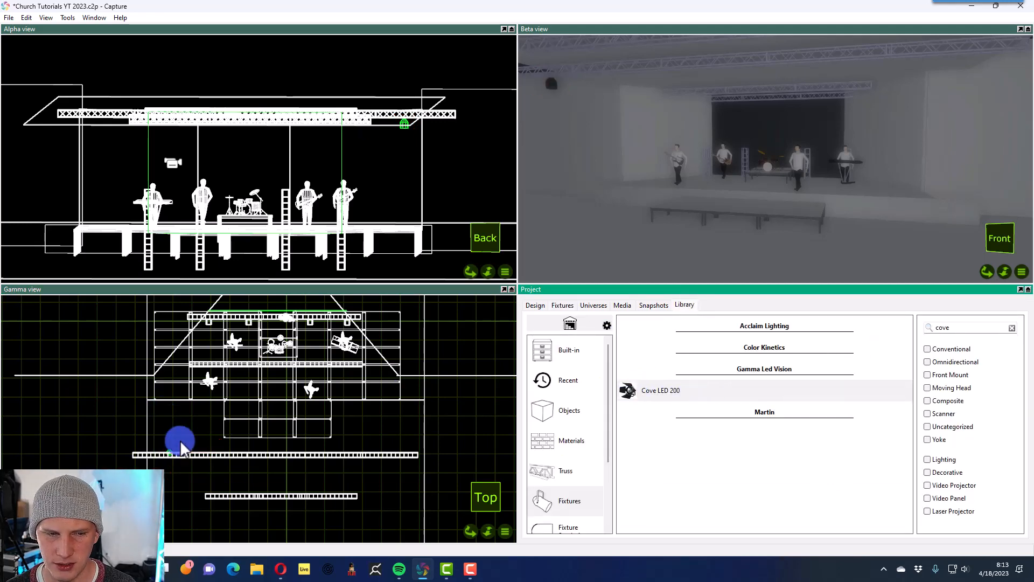
pyautogui.scroll(2, 179, 441)
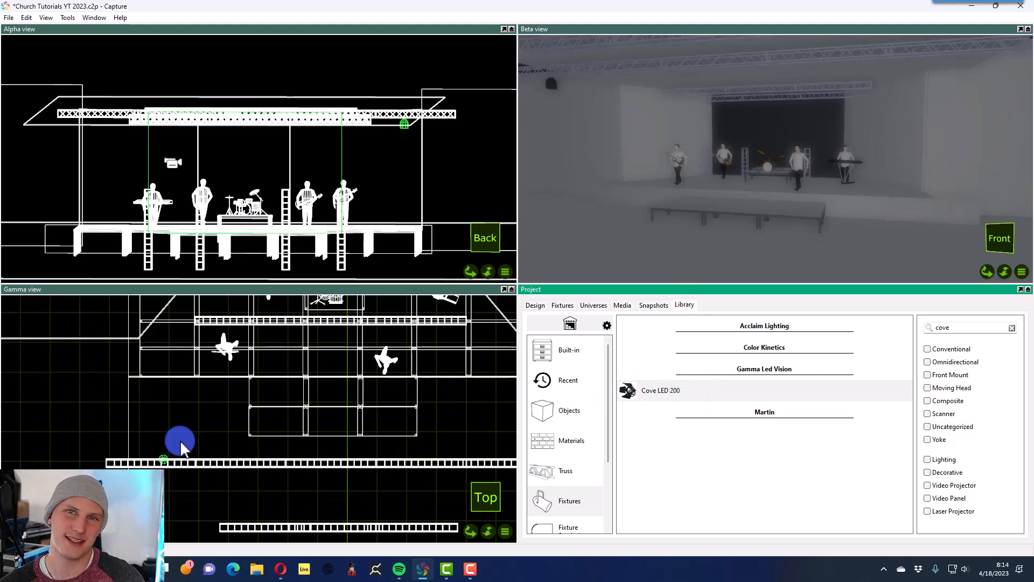
pyautogui.click(163, 452)
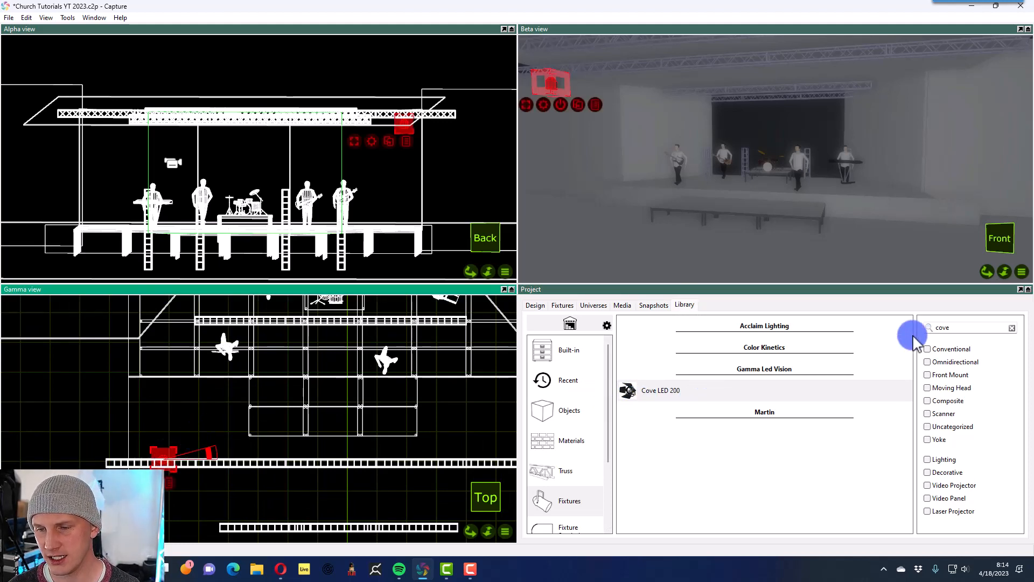
# - Search the fixture library for rose
pyautogui.click(954, 326)
pyautogui.moveTo(950, 327); pyautogui.dragTo(921, 329)
pyautogui.write('ro')
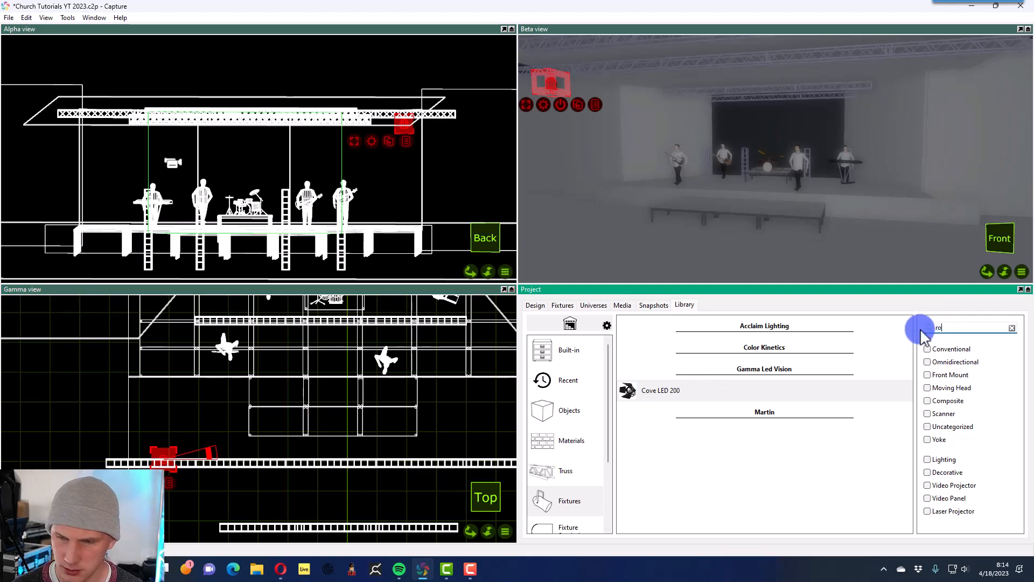
pyautogui.write('se')
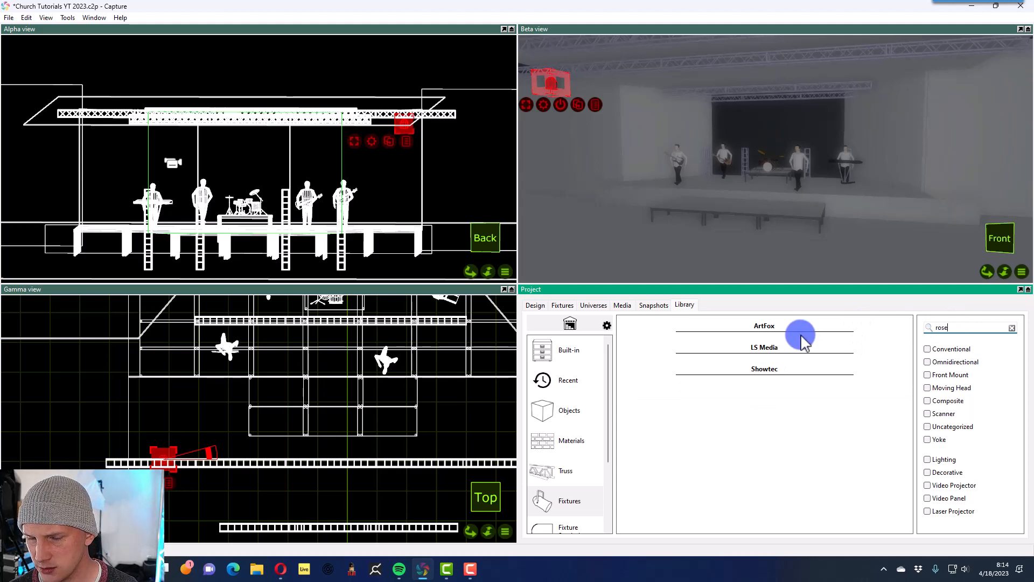
# - Search the fixture library for gamma and find the Luxé Rosé XT among the Gamma Led Vision fixtures
pyautogui.doubleClick(949, 328)
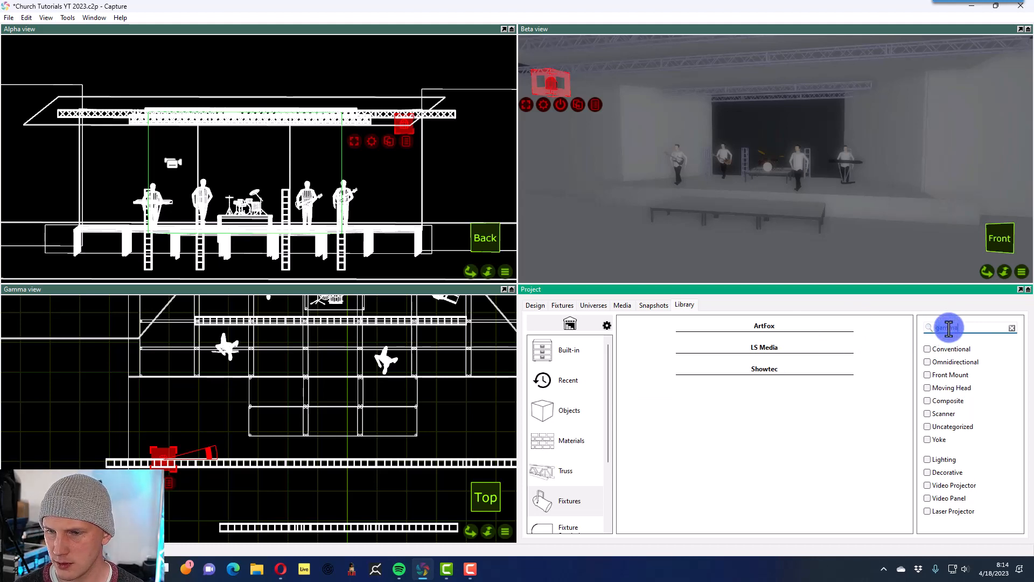
pyautogui.click(723, 323)
pyautogui.click(725, 323)
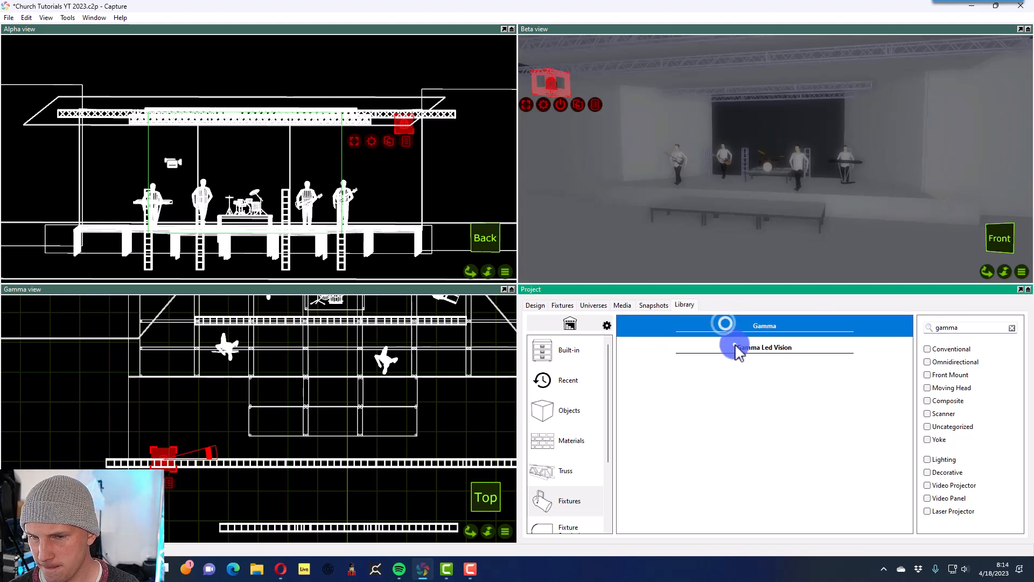
pyautogui.scroll(-3, 748, 401)
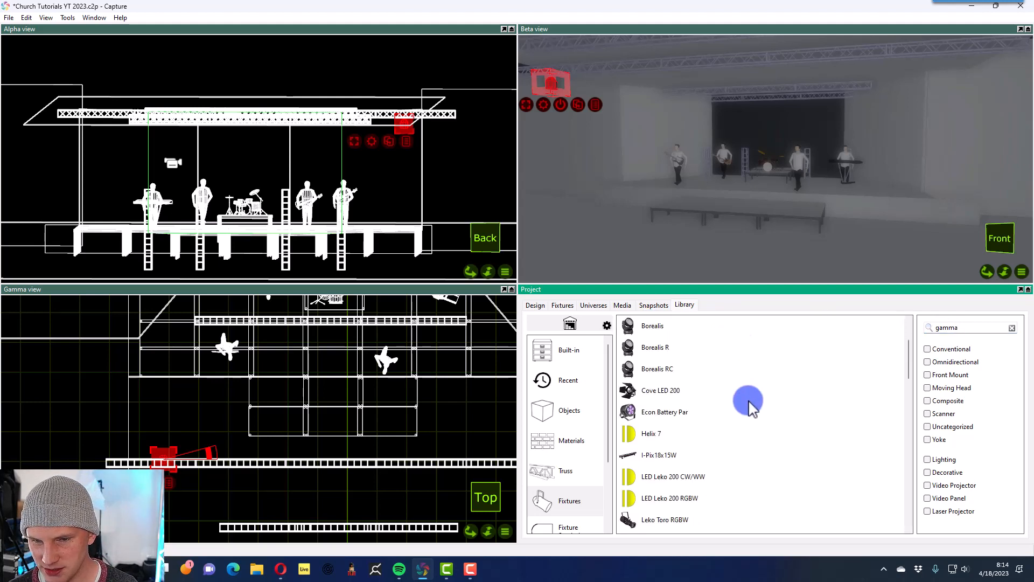
pyautogui.click(678, 394)
pyautogui.scroll(-2, 734, 408)
pyautogui.scroll(-3, 731, 412)
pyautogui.scroll(-1, 731, 414)
pyautogui.click(662, 412)
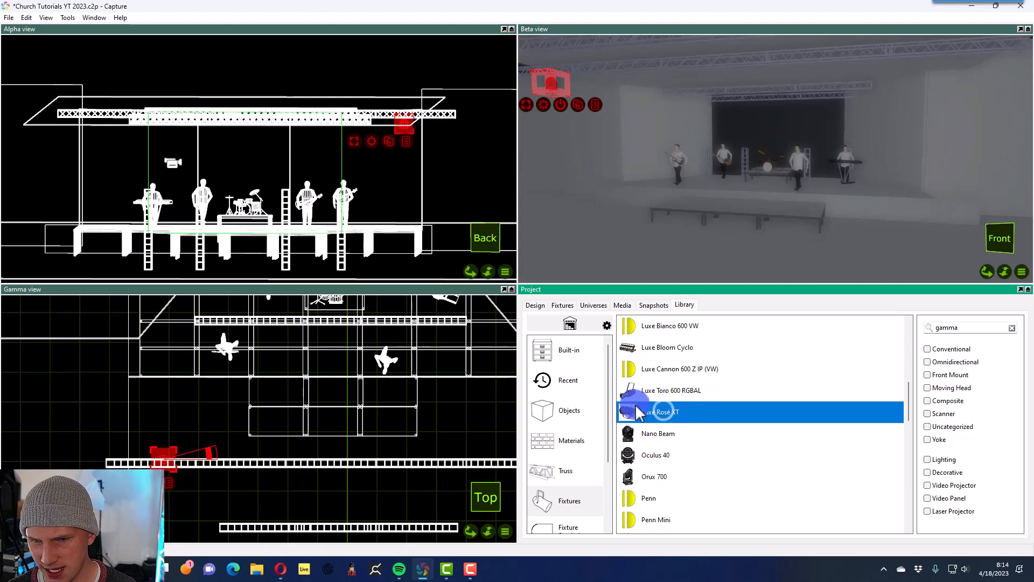
# - Browse the rest of the Gamma Led Vision fixture list and return to the Cove LED 200 entry
pyautogui.scroll(-4, 651, 410)
pyautogui.scroll(-8, 656, 415)
pyautogui.scroll(-4, 658, 418)
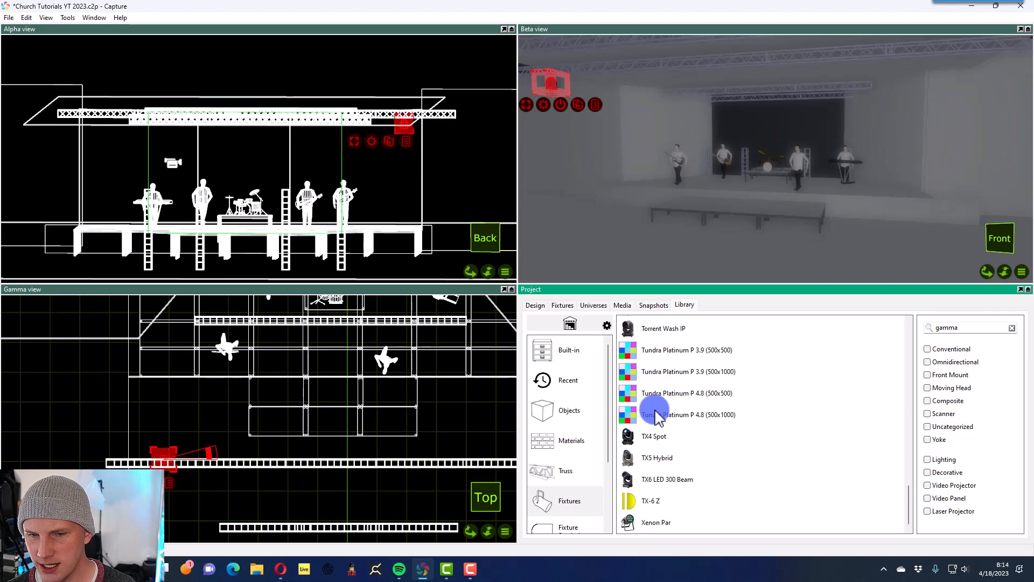
pyautogui.scroll(3, 657, 416)
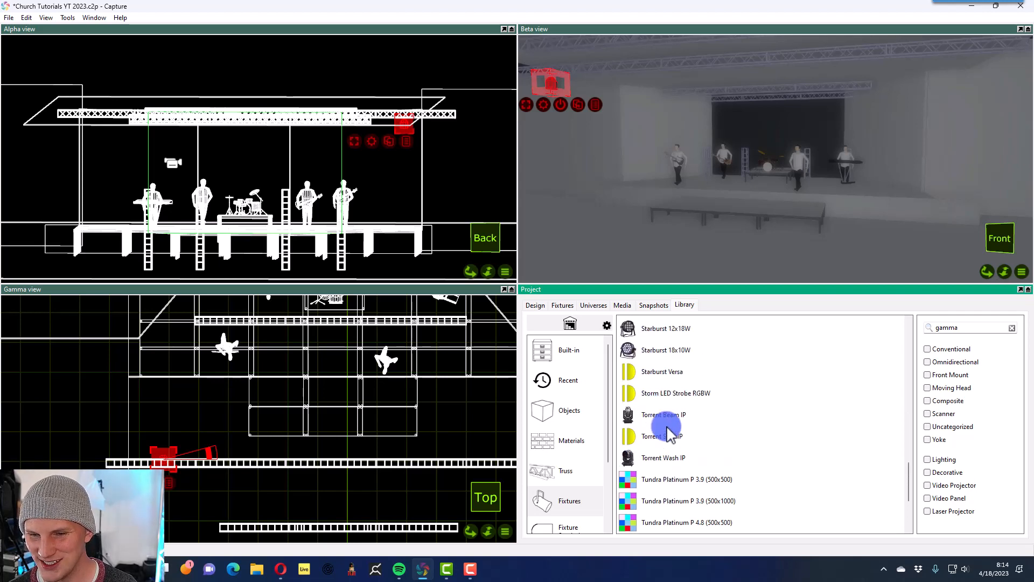
pyautogui.scroll(5, 699, 453)
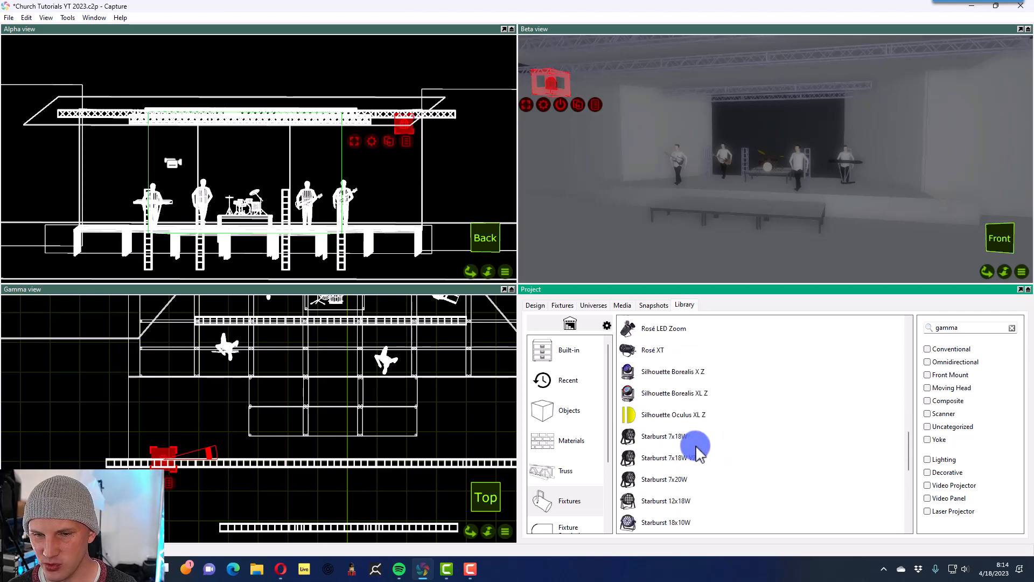
pyautogui.scroll(5, 699, 452)
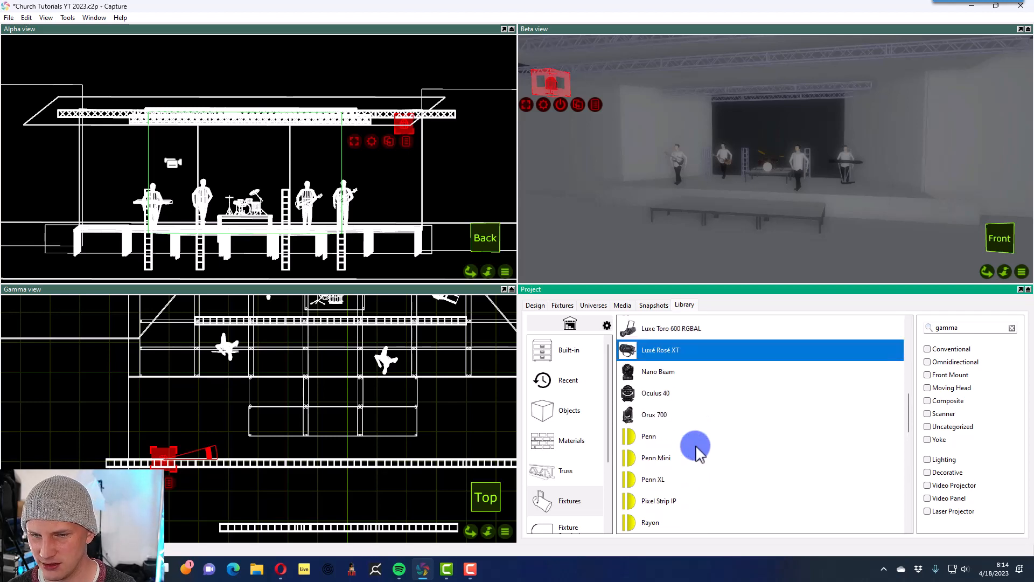
pyautogui.scroll(5, 698, 452)
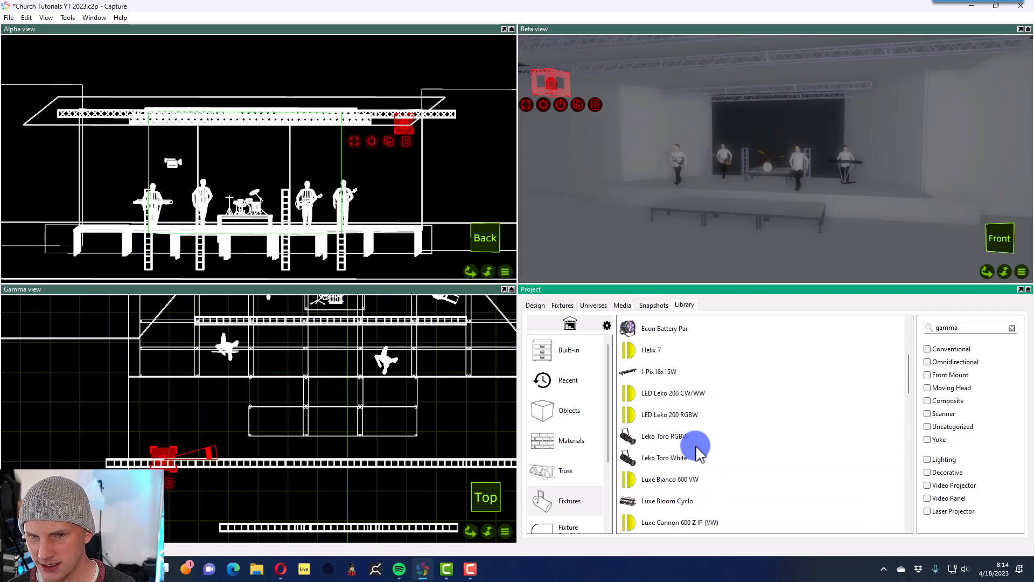
pyautogui.scroll(-1, 699, 453)
pyautogui.scroll(2, 699, 453)
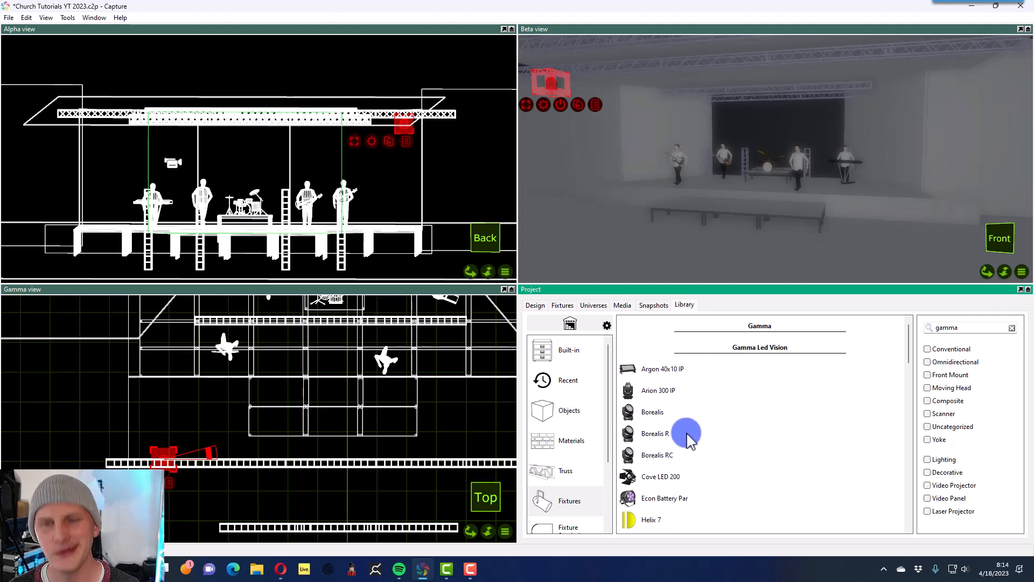
pyautogui.moveTo(651, 412); pyautogui.dragTo(672, 423)
pyautogui.click(650, 482)
pyautogui.moveTo(650, 481); pyautogui.dragTo(637, 485)
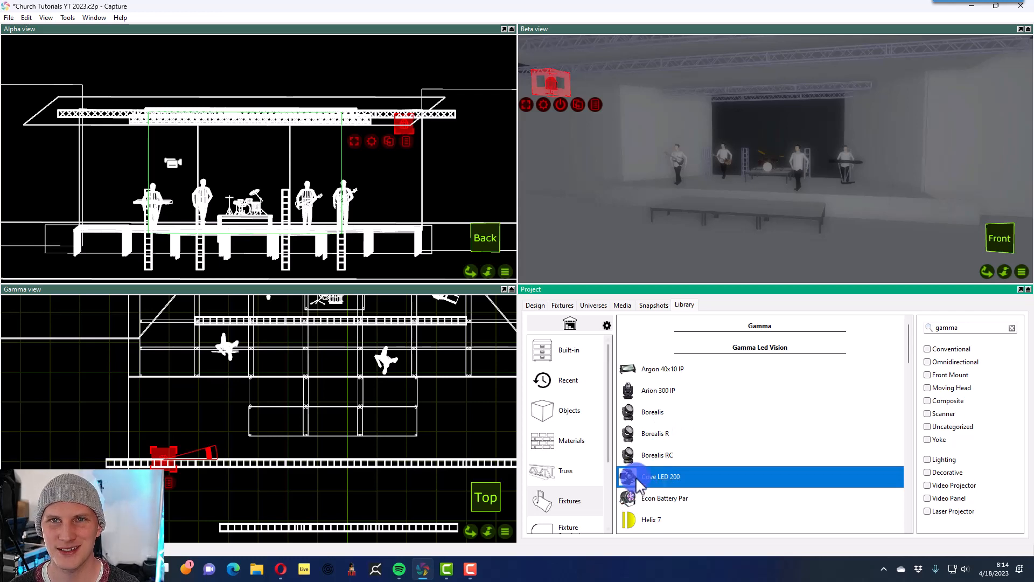
# - Focus the placed Cove LED 200 on the leftmost guitarist in the Beta view and turn its light on at full
pyautogui.moveTo(636, 481)
pyautogui.mouseDown()
pyautogui.moveTo(490, 429)
pyautogui.moveTo(199, 404)
pyautogui.moveTo(273, 365)
pyautogui.moveTo(233, 439)
pyautogui.moveTo(260, 333)
pyautogui.moveTo(678, 159)
pyautogui.mouseUp()
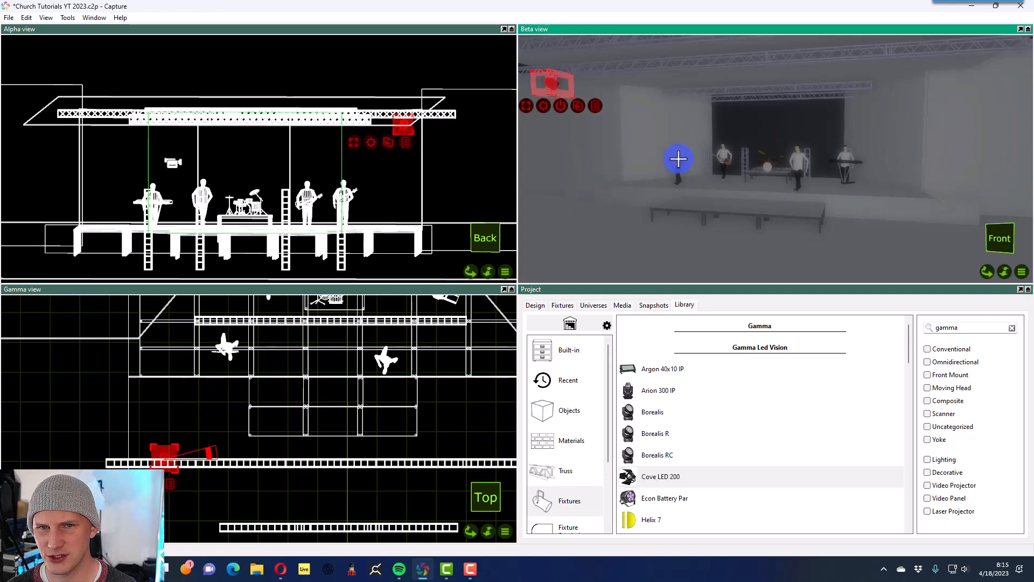
pyautogui.click(559, 106)
pyautogui.moveTo(577, 133); pyautogui.dragTo(632, 145)
pyautogui.click(543, 131)
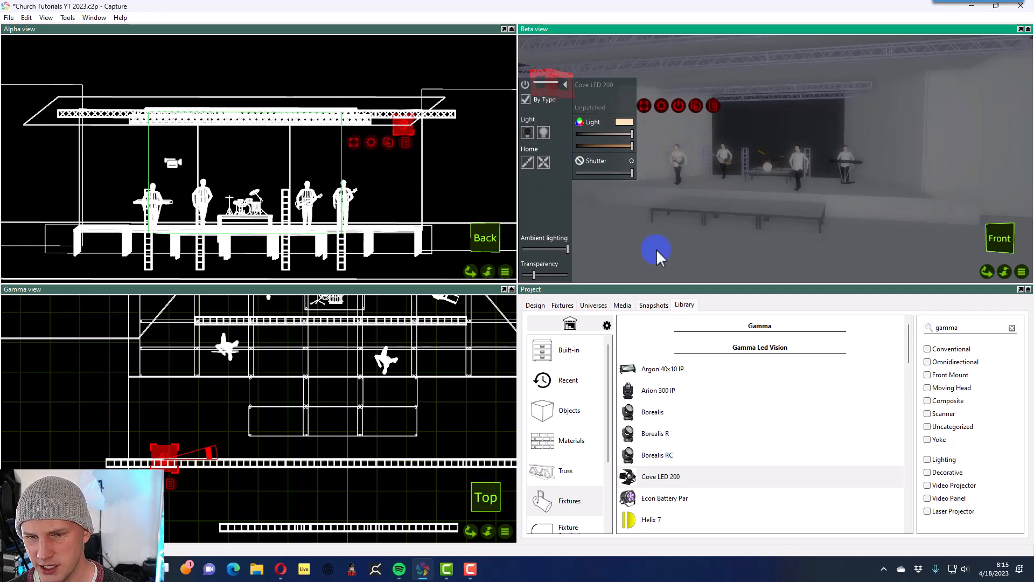
# - Look through the project's scenes, selected-item properties and layers, and bring up the rendering properties of the views
pyautogui.click(533, 305)
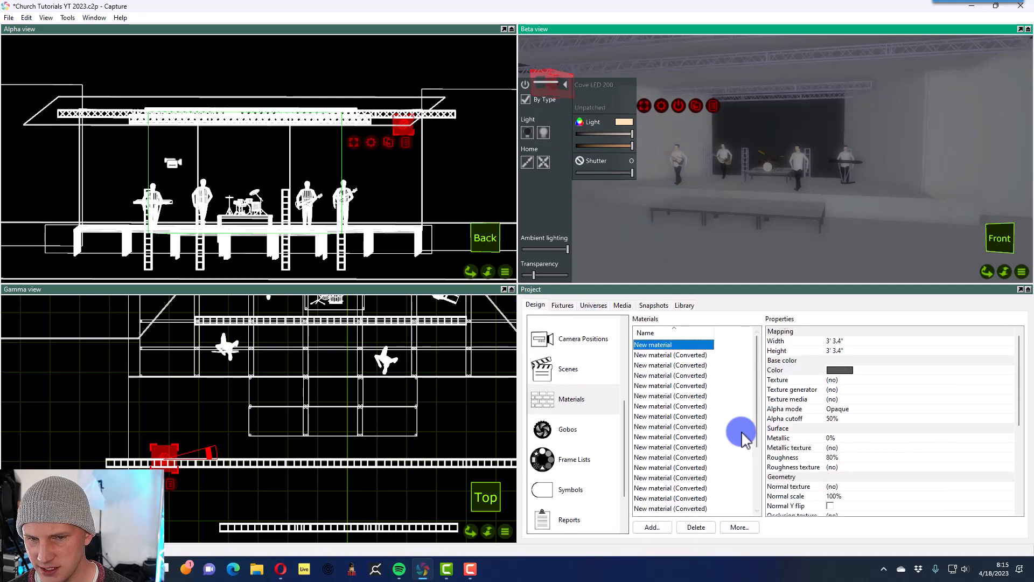
pyautogui.click(567, 339)
pyautogui.click(587, 357)
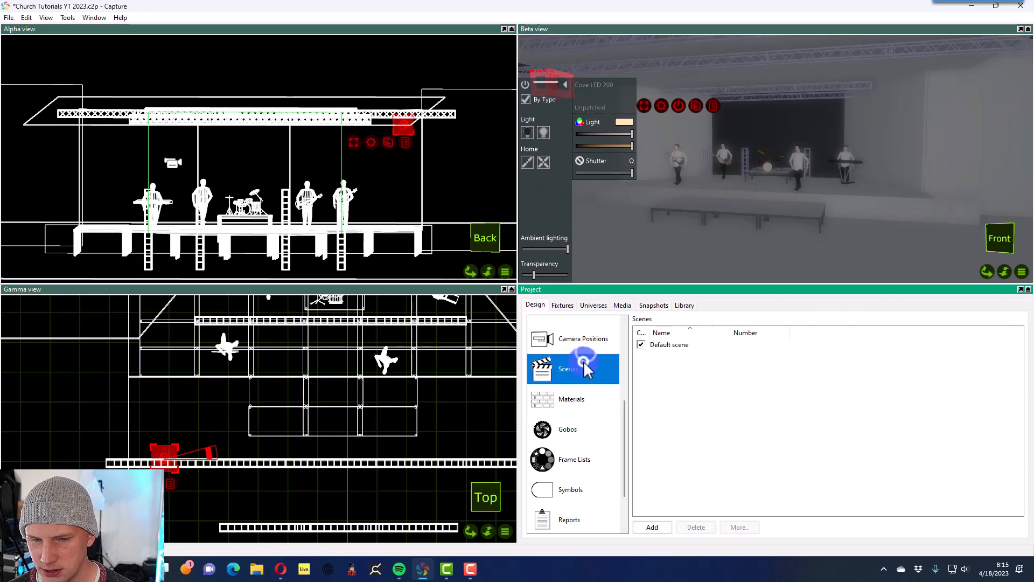
pyautogui.scroll(3, 587, 358)
pyautogui.click(582, 359)
pyautogui.scroll(-3, 709, 439)
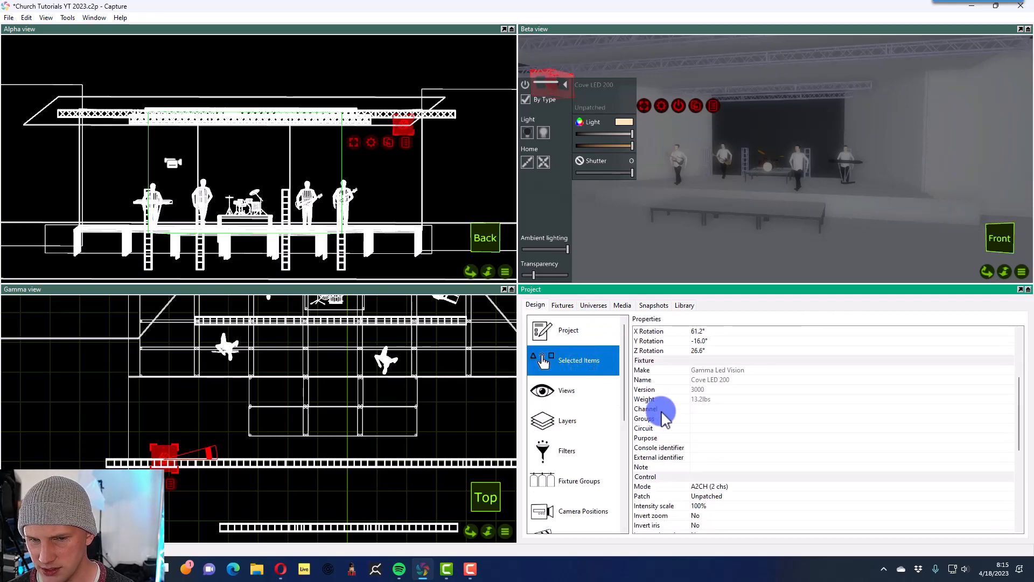
pyautogui.click(568, 420)
pyautogui.click(571, 390)
pyautogui.scroll(-4, 778, 461)
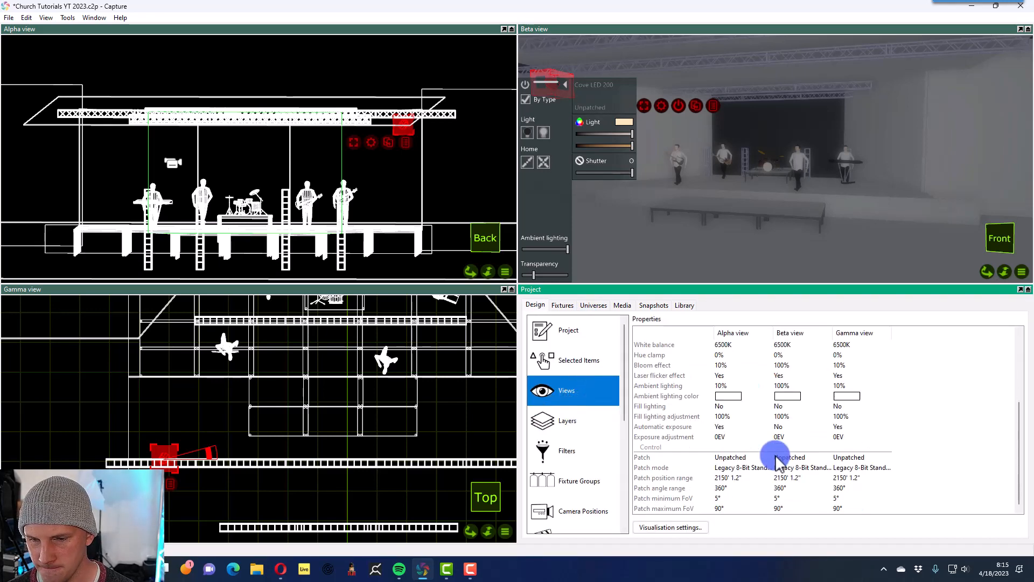
# - Try the Beta view's ambient lighting at 55.1% and settle on 94.4%
pyautogui.click(791, 375)
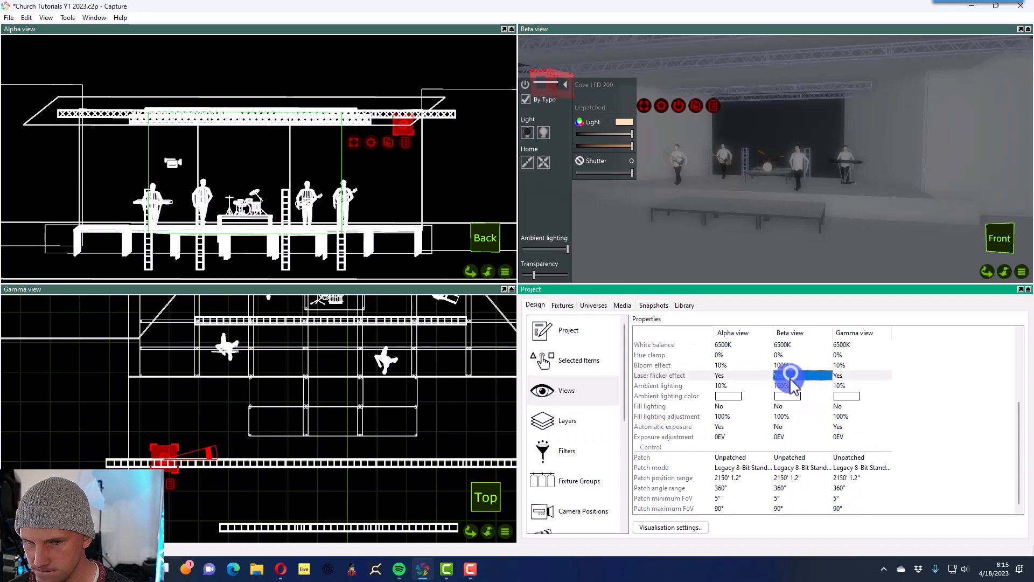
pyautogui.click(784, 376)
pyautogui.click(782, 386)
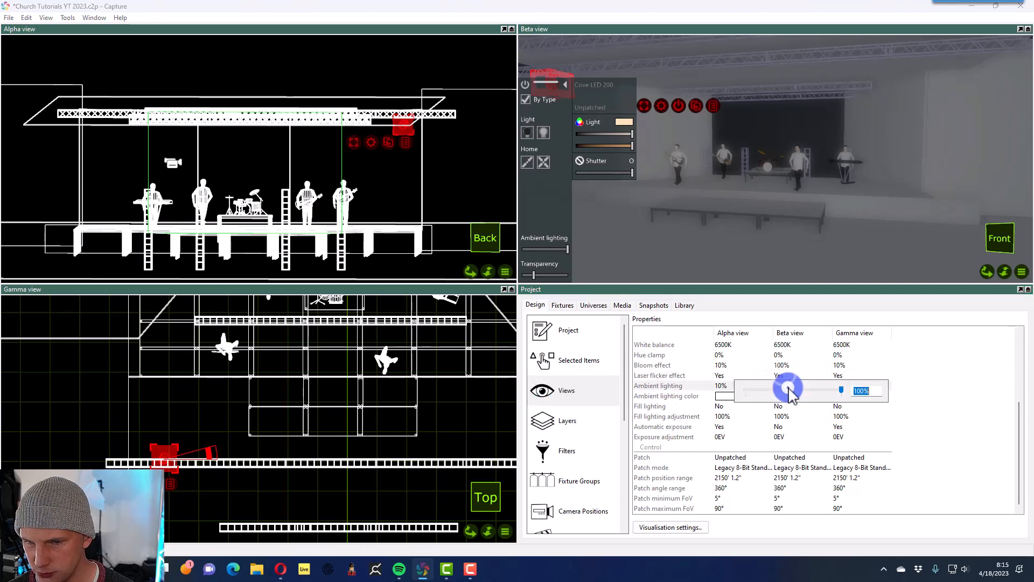
pyautogui.moveTo(841, 391); pyautogui.dragTo(798, 403)
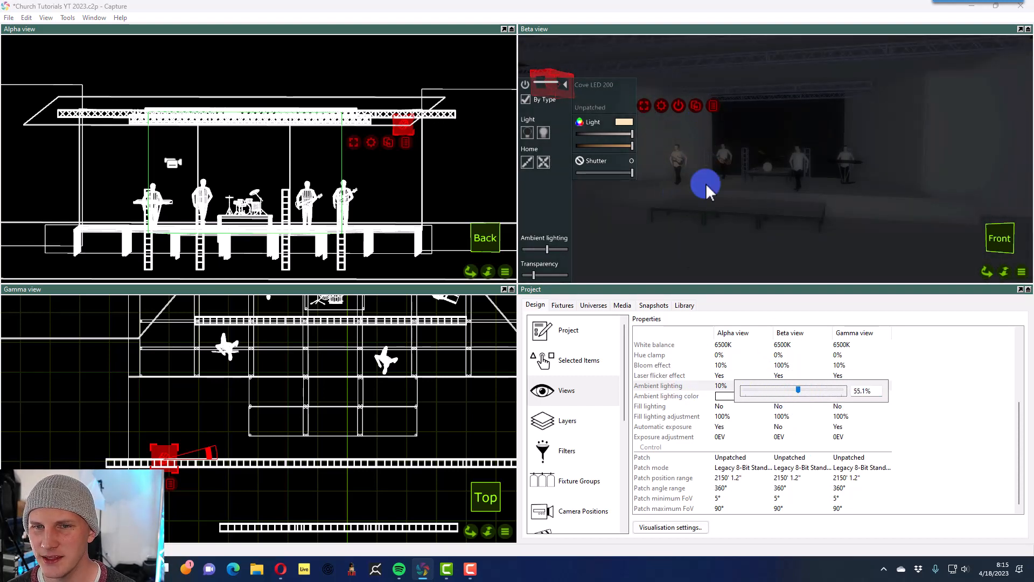
pyautogui.moveTo(806, 392); pyautogui.dragTo(804, 394)
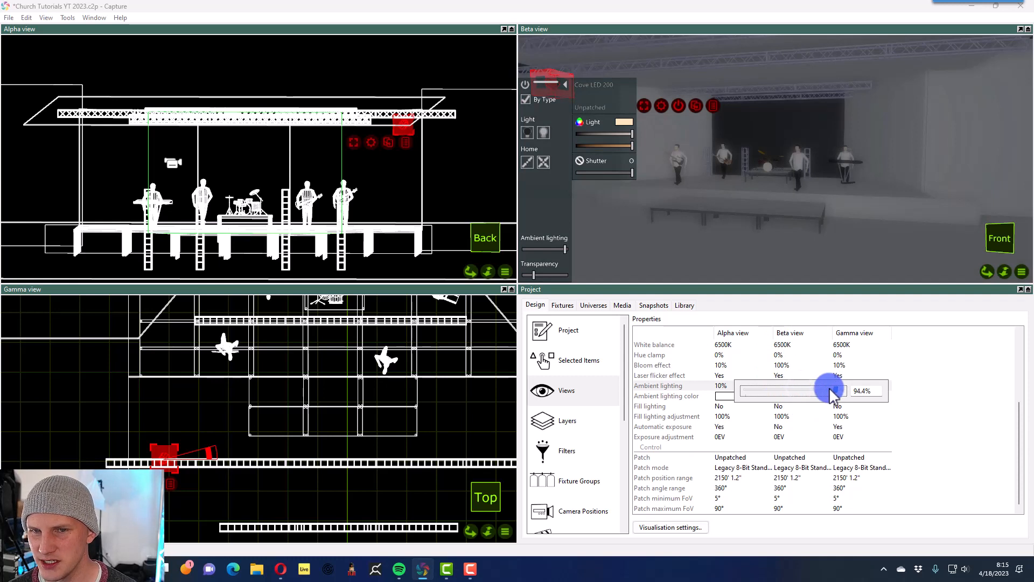
pyautogui.click(680, 165)
pyautogui.click(680, 164)
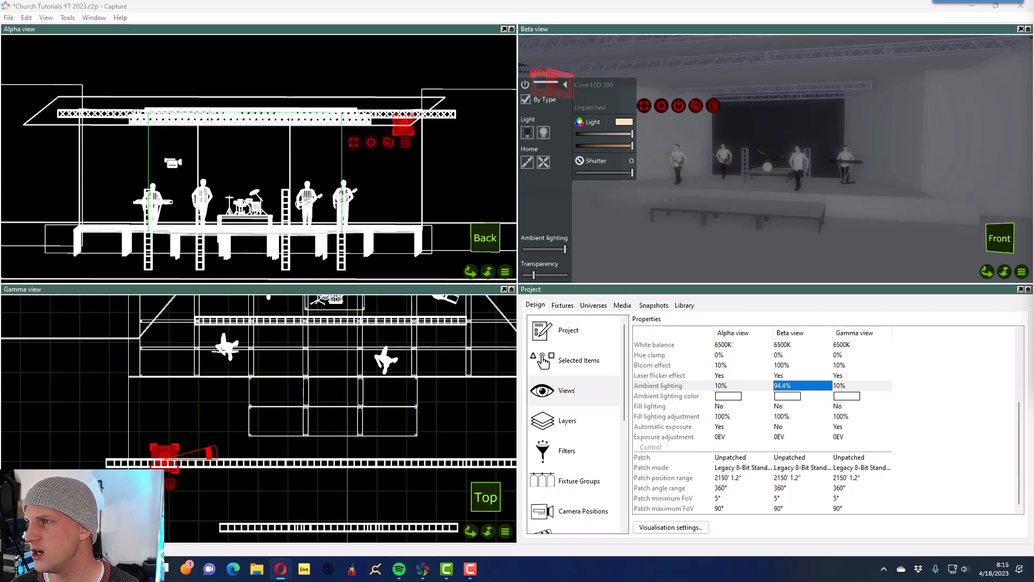
# - Delete the Cove LED 200 from the front truss
pyautogui.click(662, 305)
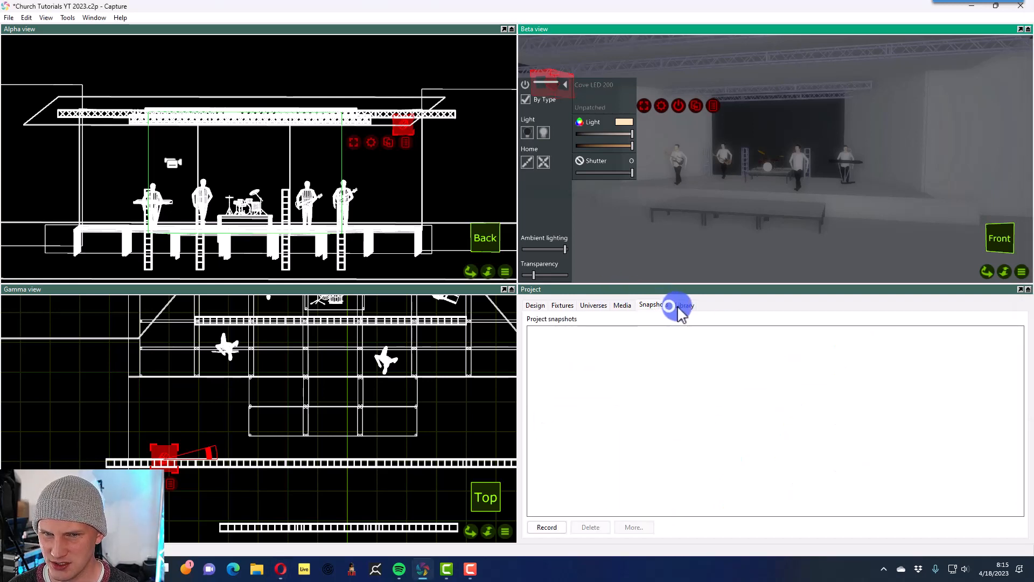
pyautogui.click(684, 305)
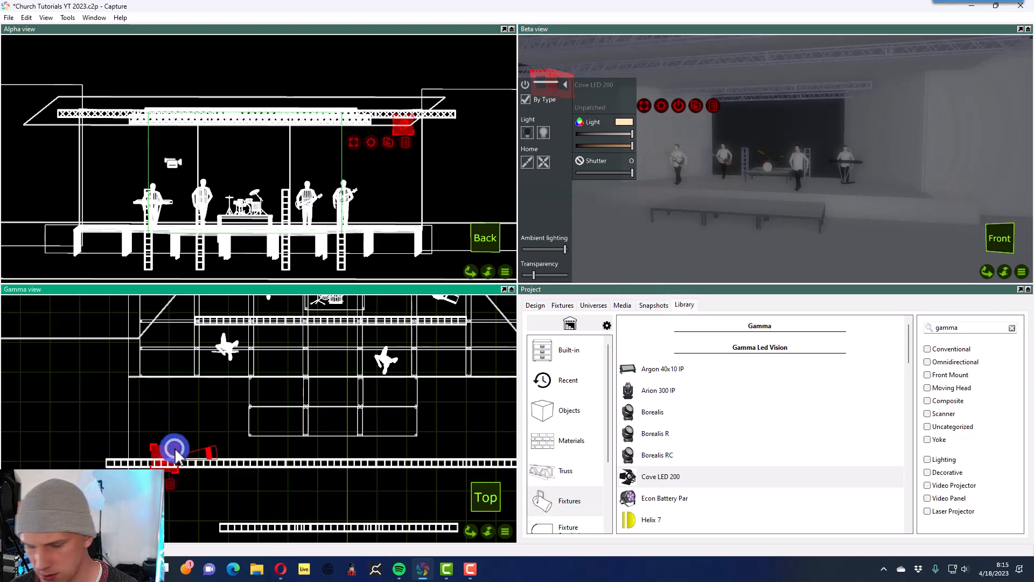
pyautogui.press('Delete')
# - Place a Luxé Rosé XT from the Gamma Led Vision fixtures near the left end of the front truss in the Gamma view
pyautogui.click(958, 326)
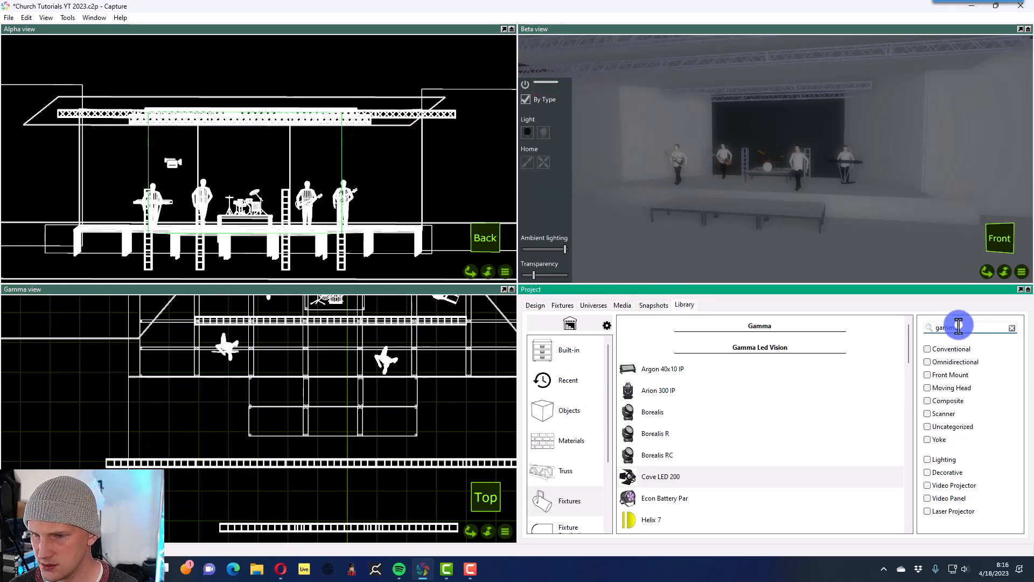
pyautogui.scroll(-2, 848, 399)
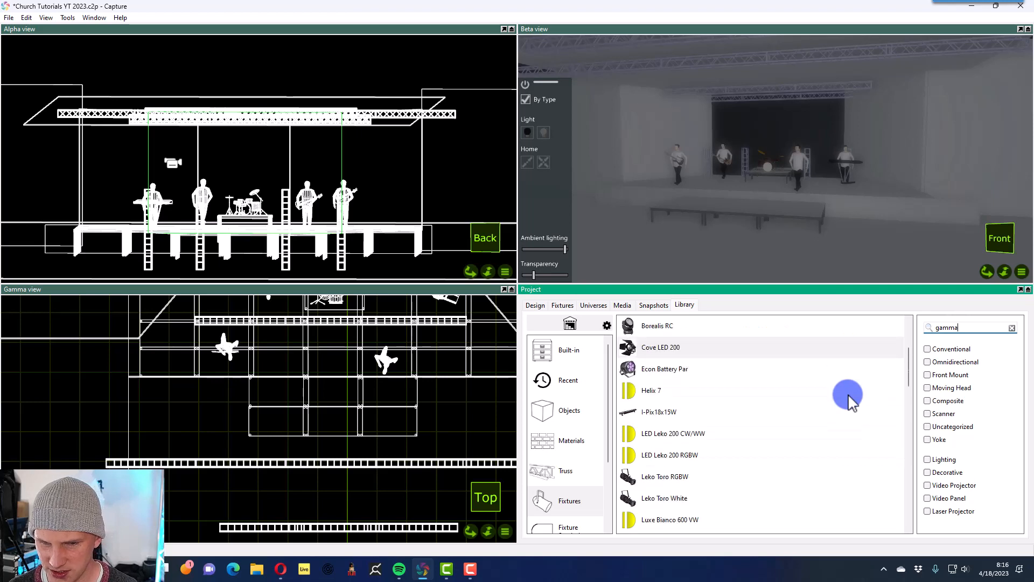
pyautogui.scroll(-3, 847, 398)
pyautogui.click(638, 477)
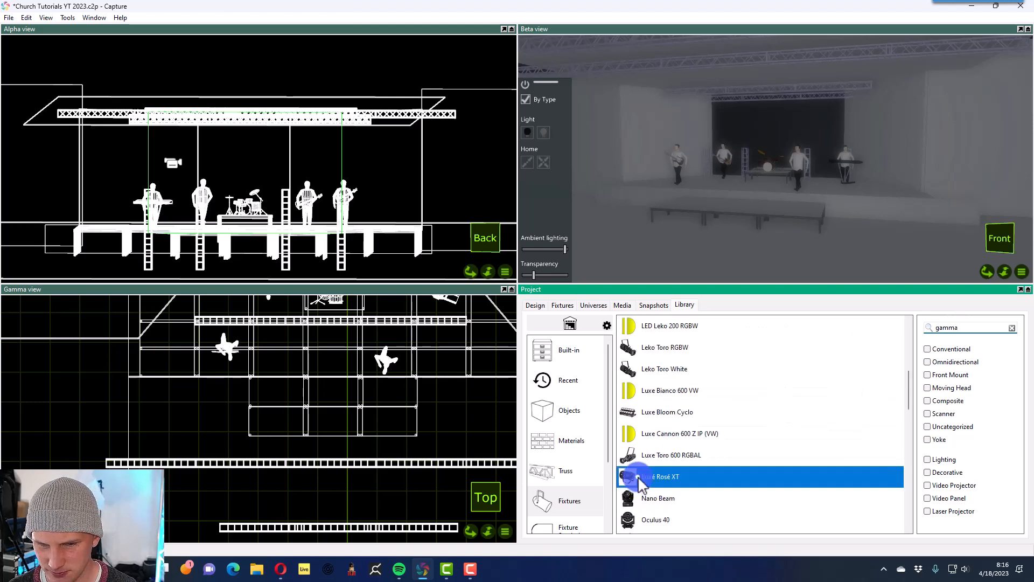
pyautogui.moveTo(637, 478); pyautogui.dragTo(153, 453)
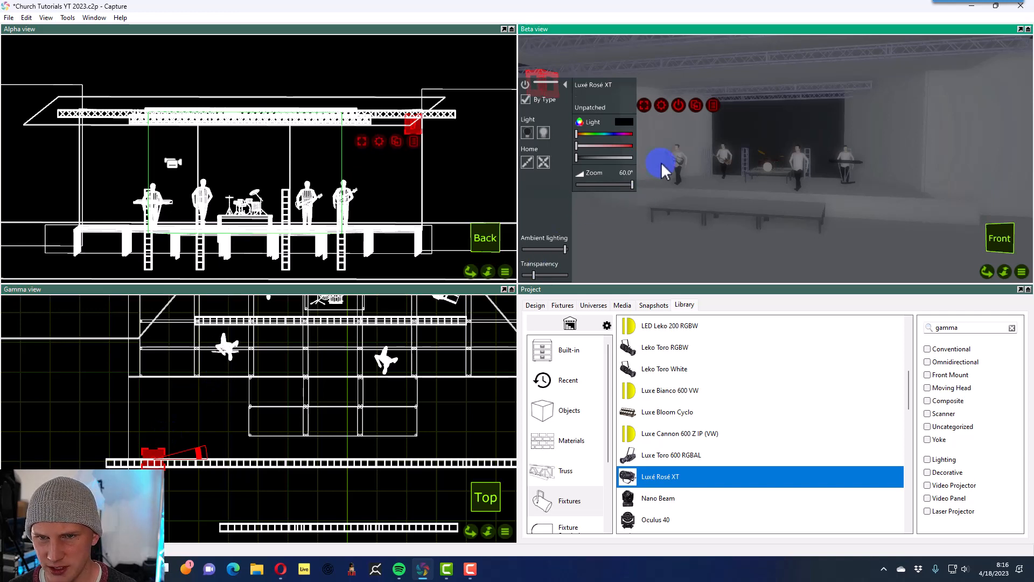
# - Light the leftmost guitarist in the Beta view with the Luxé Rosé XT at full, narrowing its zoom to 45.7°
pyautogui.click(543, 132)
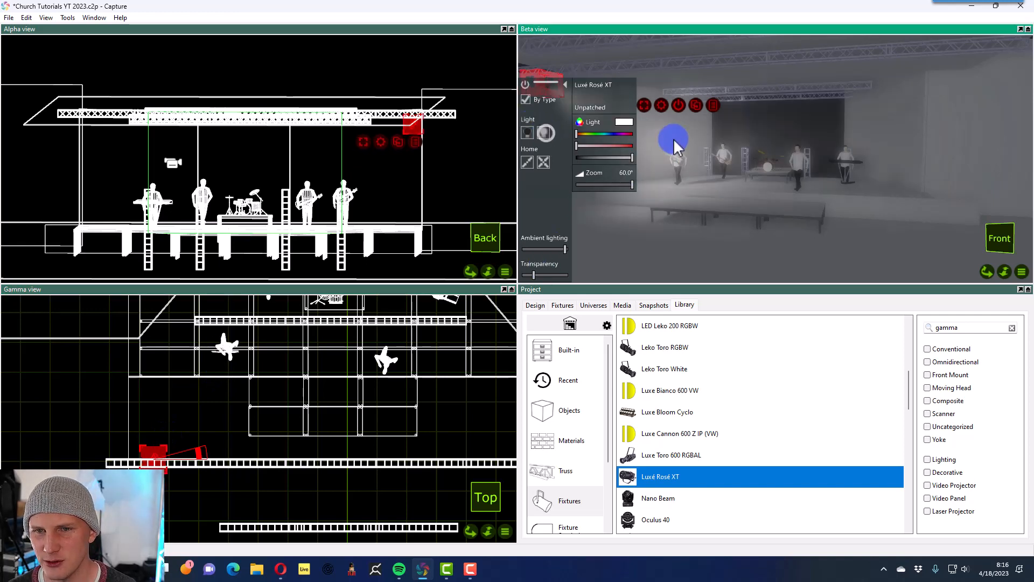
pyautogui.moveTo(679, 163)
pyautogui.mouseDown()
pyautogui.moveTo(672, 173)
pyautogui.moveTo(683, 183)
pyautogui.mouseUp()
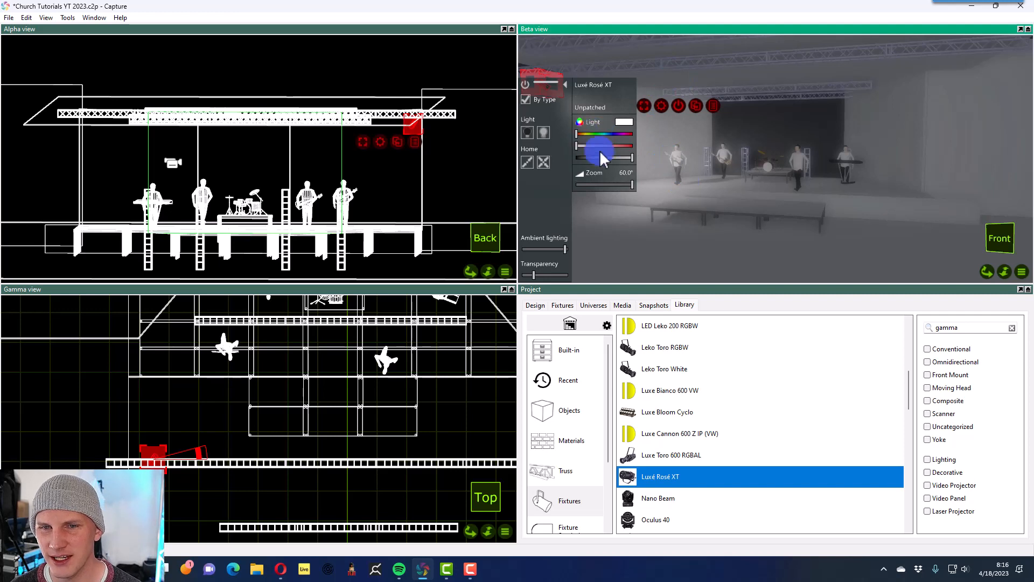
pyautogui.moveTo(632, 182)
pyautogui.mouseDown()
pyautogui.moveTo(603, 184)
pyautogui.moveTo(618, 184)
pyautogui.mouseUp()
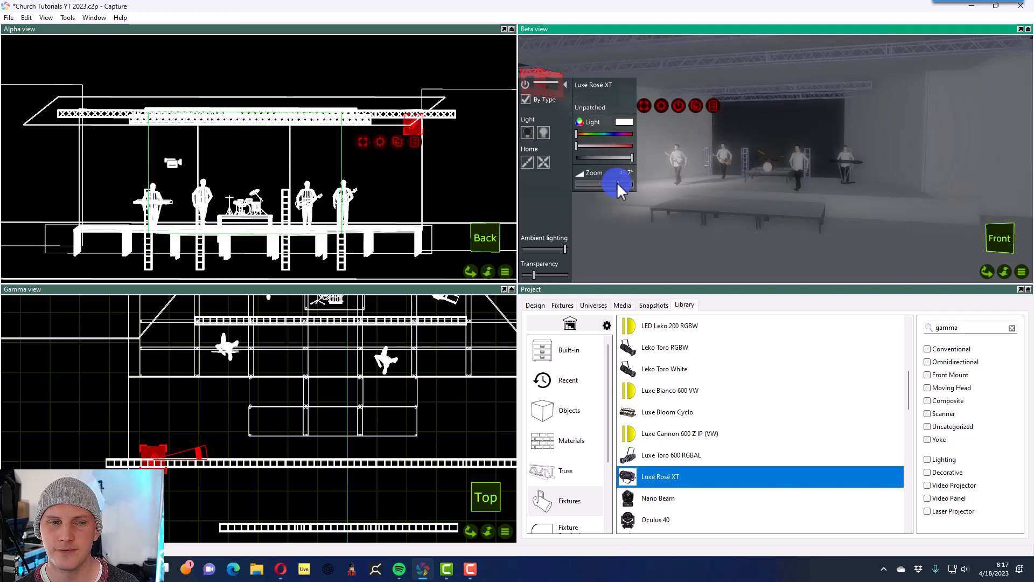
pyautogui.click(674, 174)
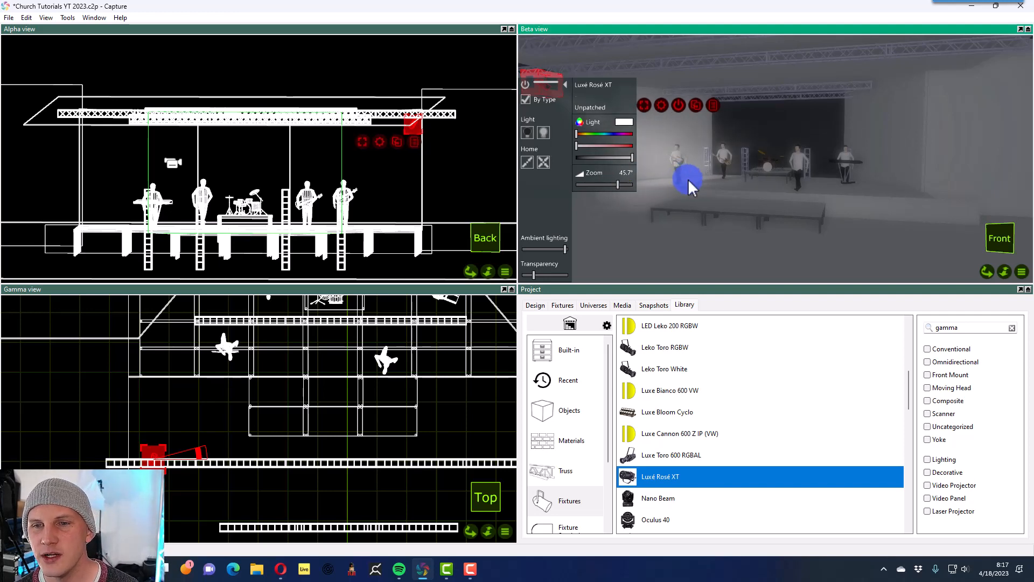
pyautogui.moveTo(683, 179); pyautogui.dragTo(700, 181)
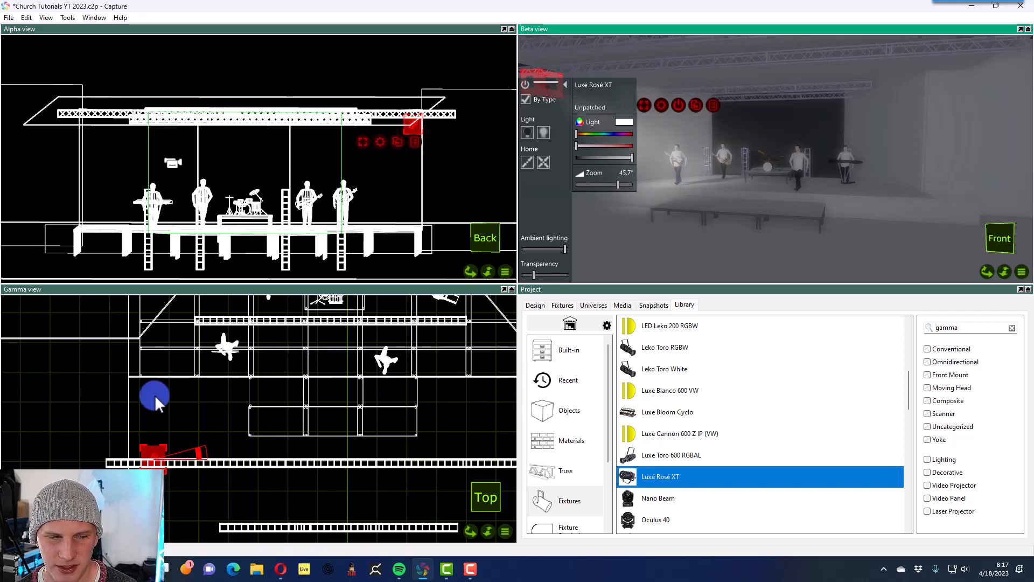
# - Move the Luxé Rosé XT closer to the left end of the truss and refocus it on the leftmost guitarist
pyautogui.scroll(-2, 154, 396)
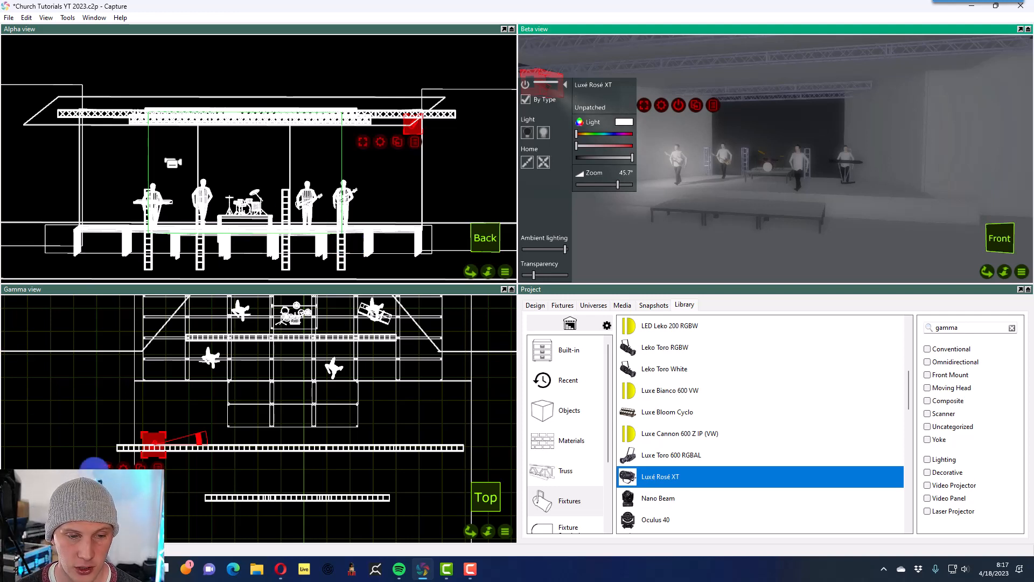
pyautogui.moveTo(153, 440); pyautogui.dragTo(135, 437)
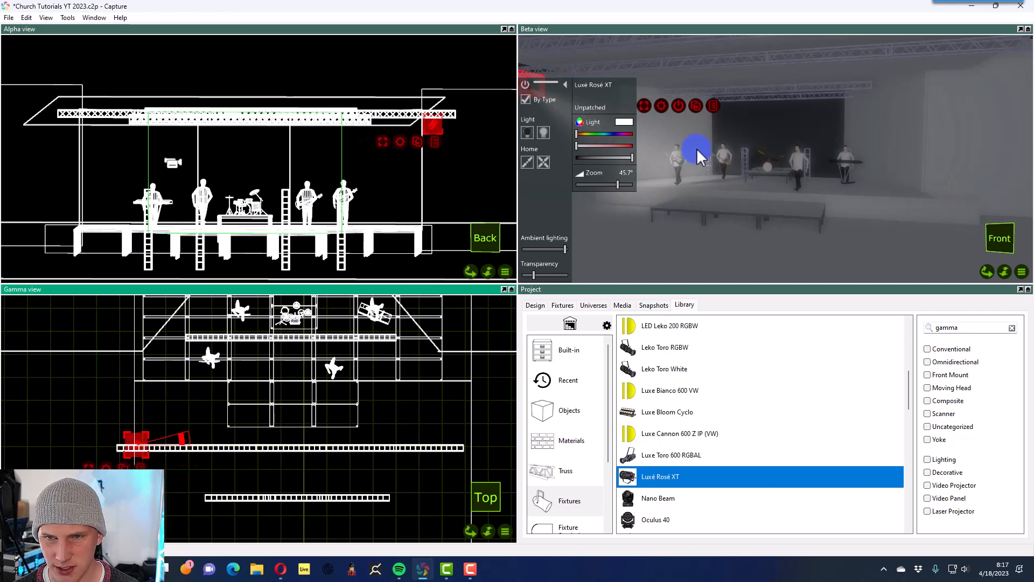
pyautogui.click(679, 163)
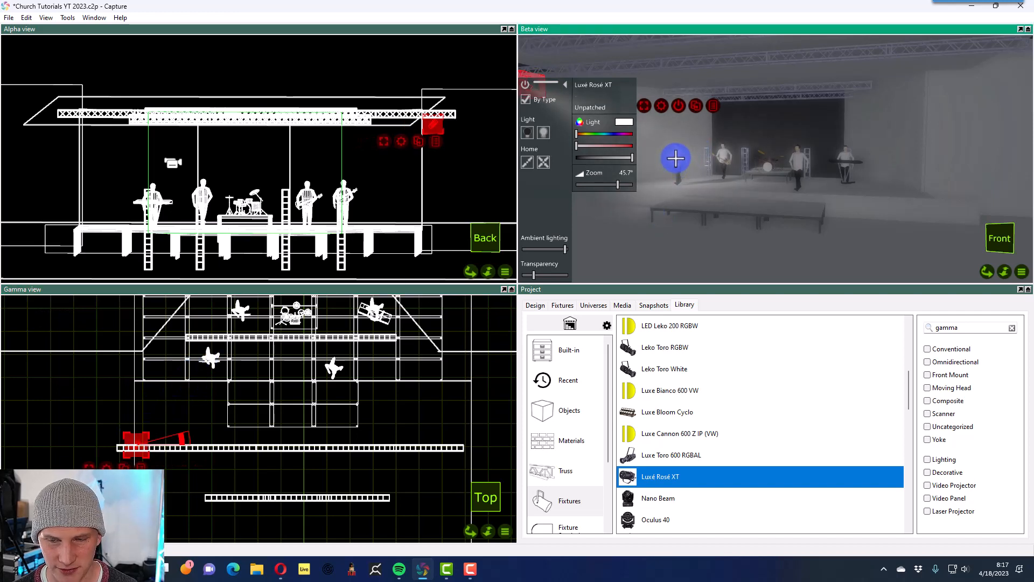
pyautogui.click(200, 453)
# - Duplicate the Luxé Rosé XT three times along the front truss with an X offset of 9 ft
pyautogui.scroll(2, 199, 454)
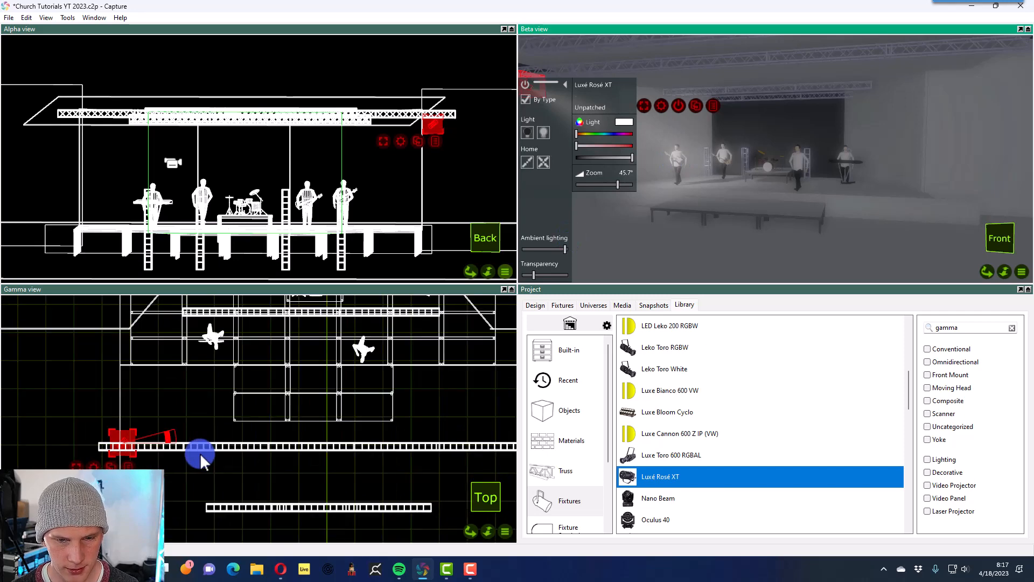
pyautogui.scroll(-2, 199, 454)
pyautogui.rightClick(99, 464)
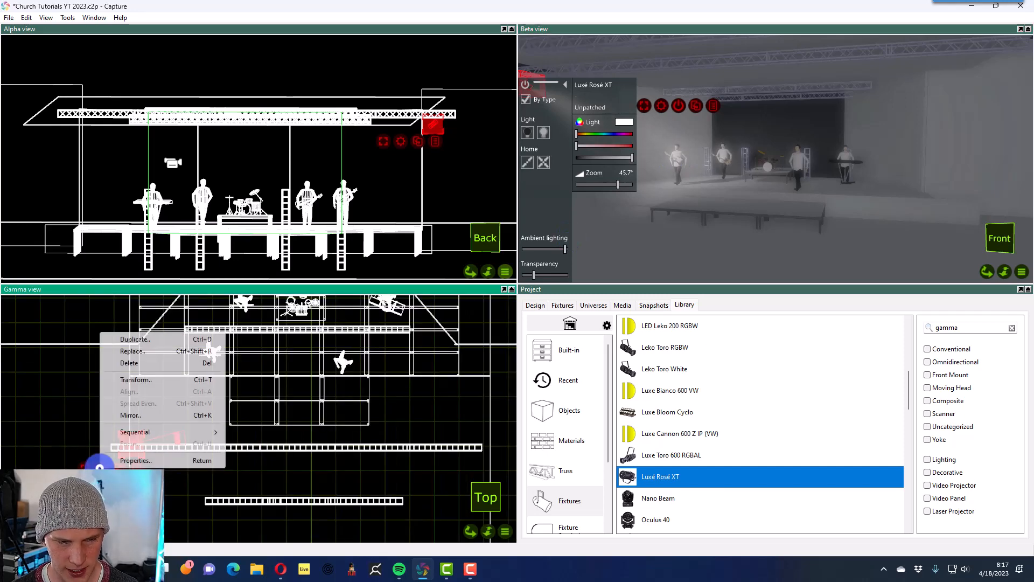
pyautogui.moveTo(161, 432)
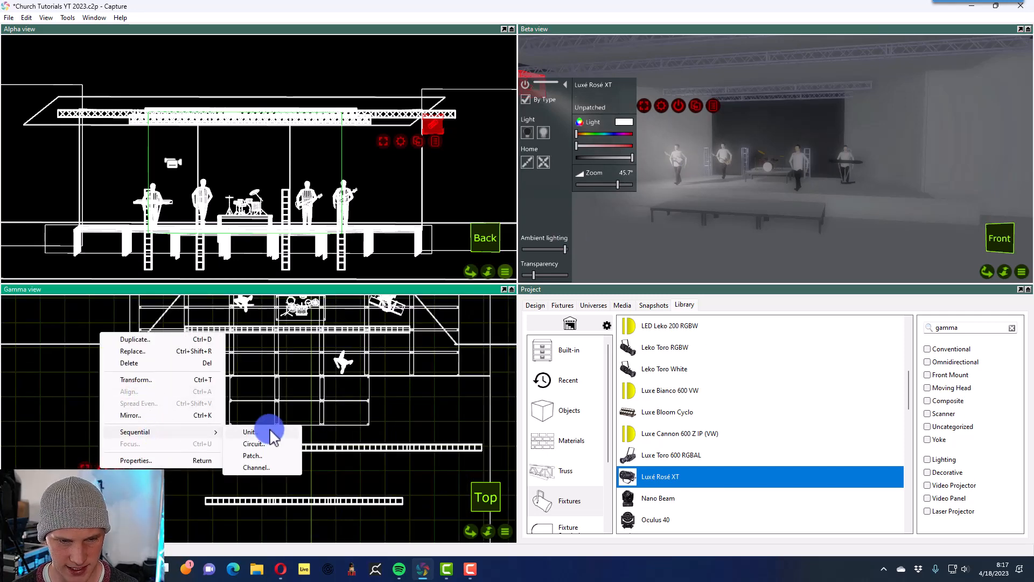
pyautogui.click(194, 339)
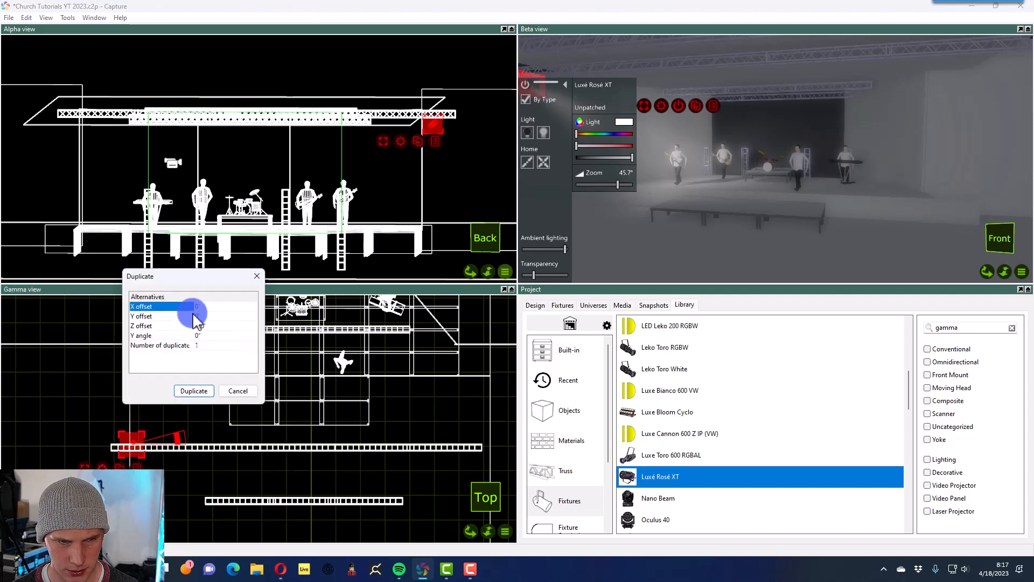
pyautogui.click(200, 346)
pyautogui.write('3')
pyautogui.click(212, 327)
pyautogui.write('0')
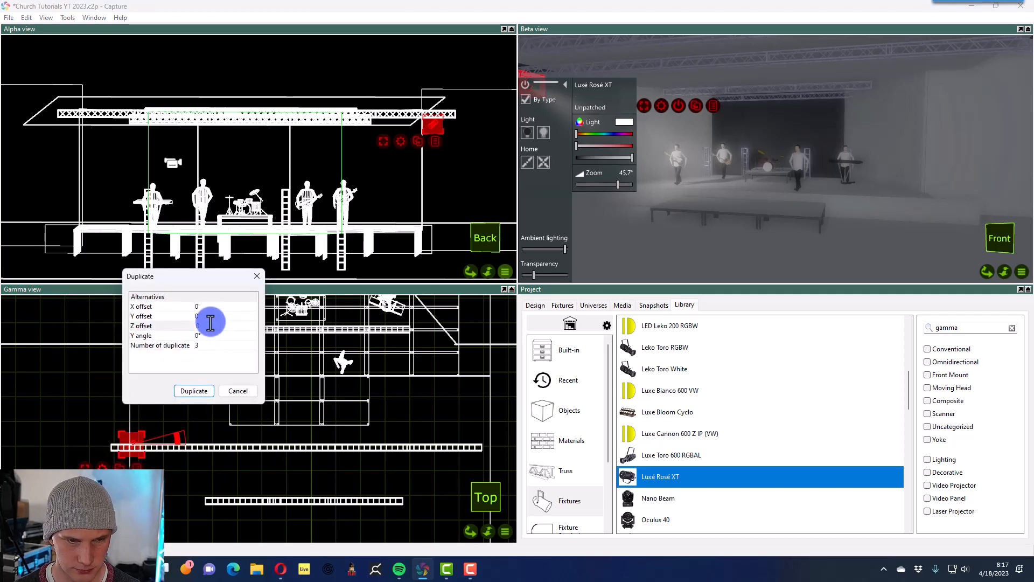
pyautogui.click(208, 316)
pyautogui.click(208, 307)
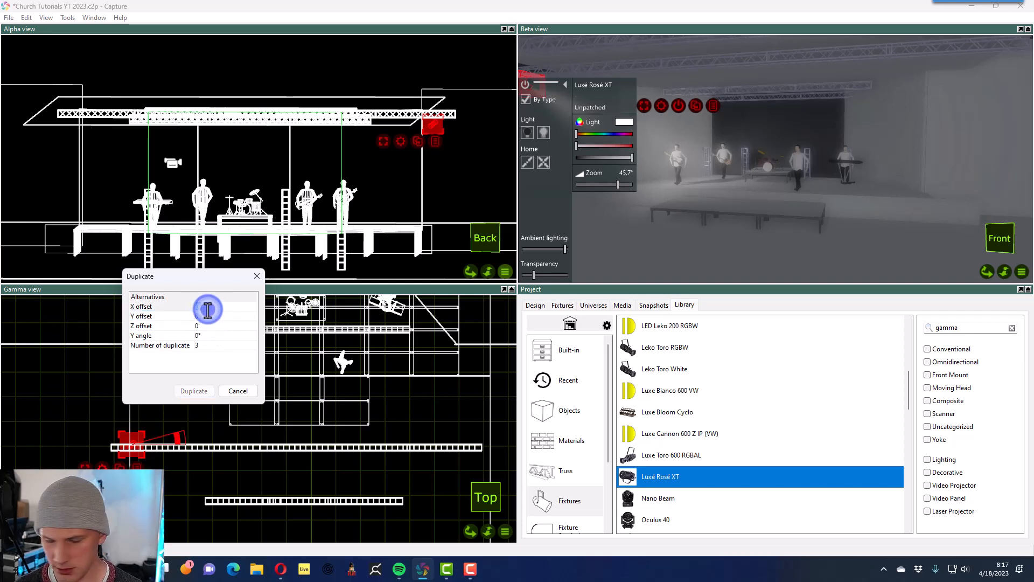
pyautogui.write('9')
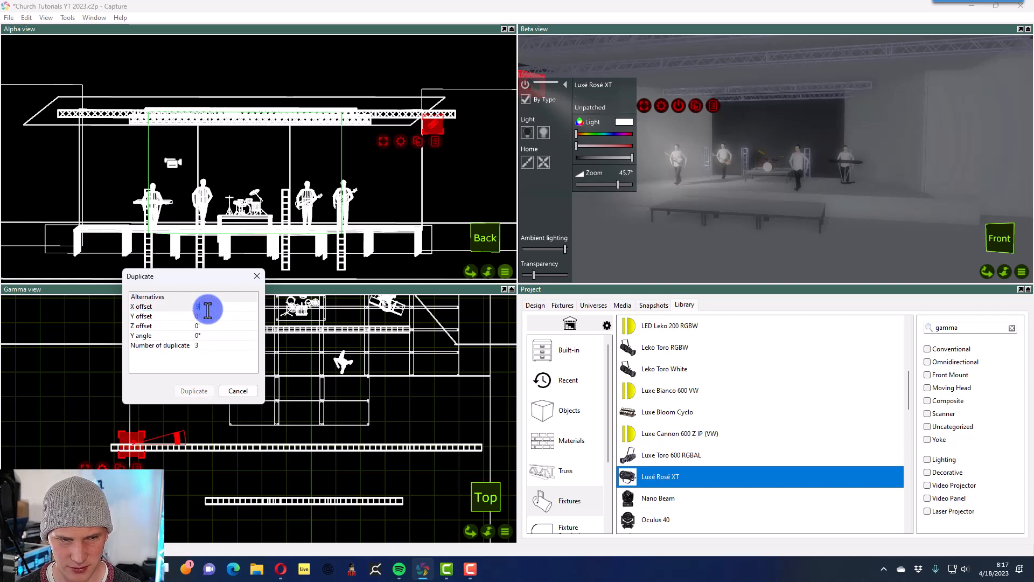
pyautogui.click(185, 391)
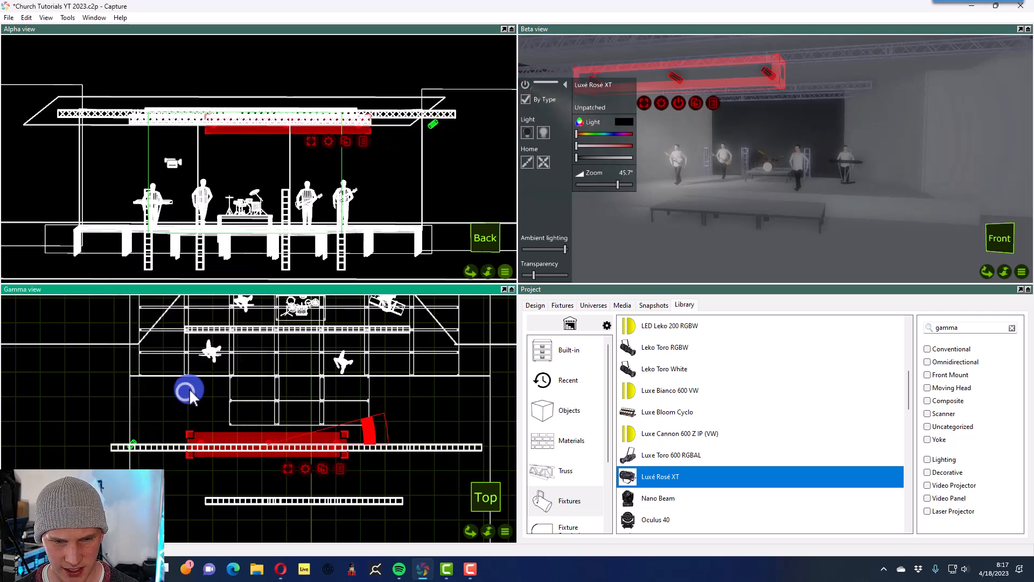
# - Try copying the rightmost Luxé Rosé XT to the right end of the front truss, and delete that copy
pyautogui.click(410, 413)
pyautogui.click(338, 446)
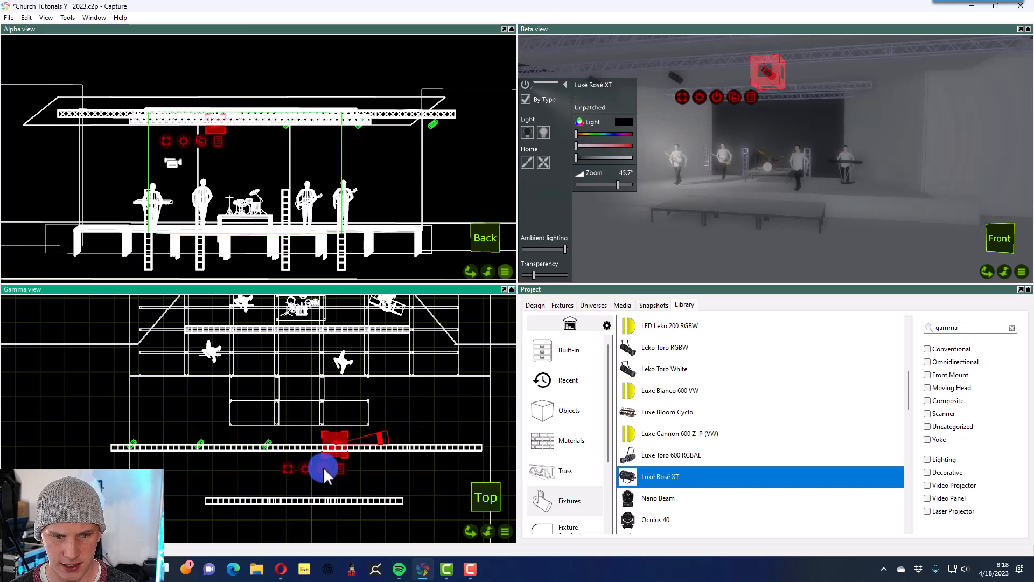
pyautogui.moveTo(323, 467); pyautogui.dragTo(468, 451)
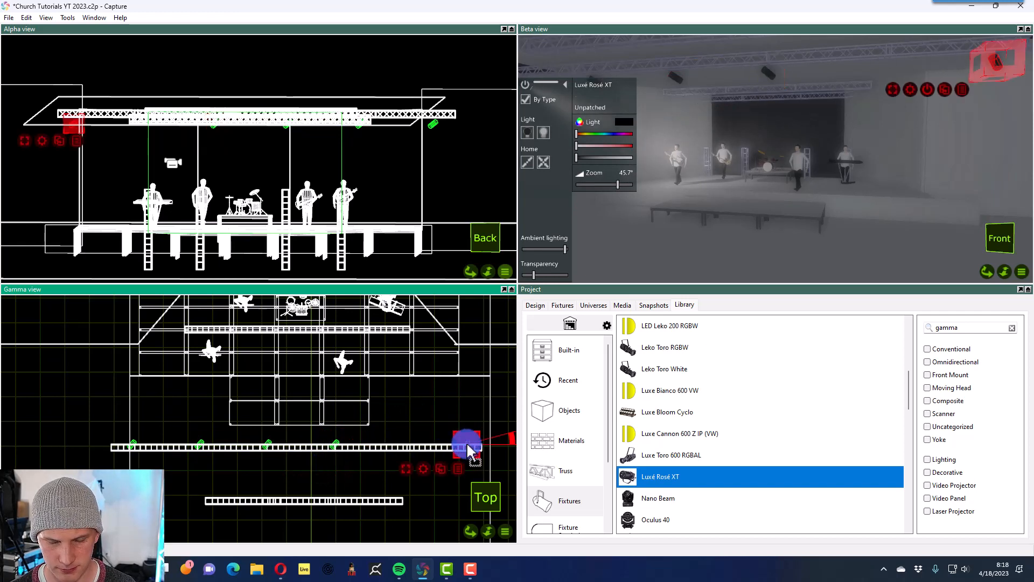
pyautogui.press('Delete')
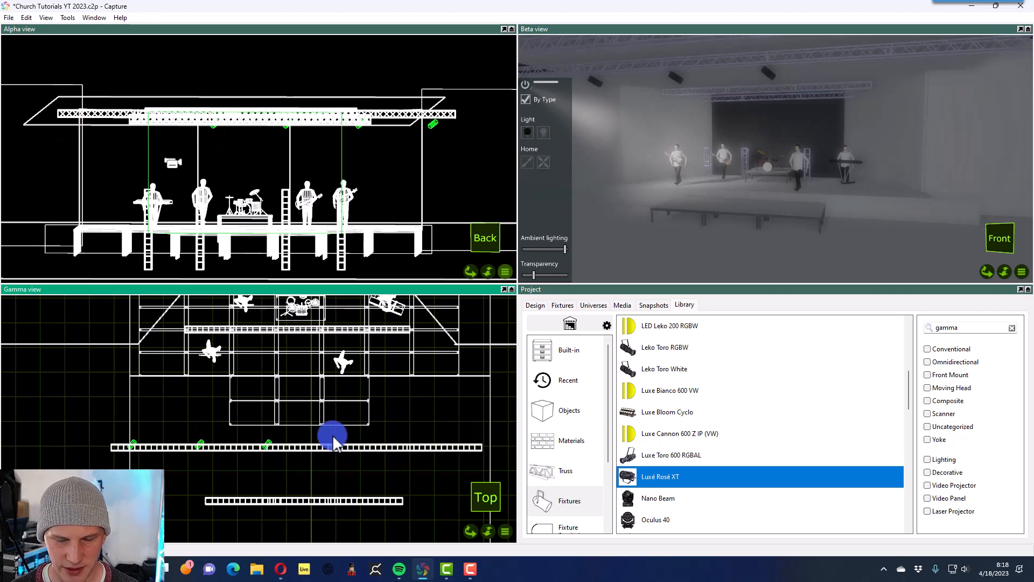
# - Mirror the four Luxé Rosé XT fixtures horizontally in the Gamma view as duplicates
pyautogui.click(562, 305)
pyautogui.click(628, 348)
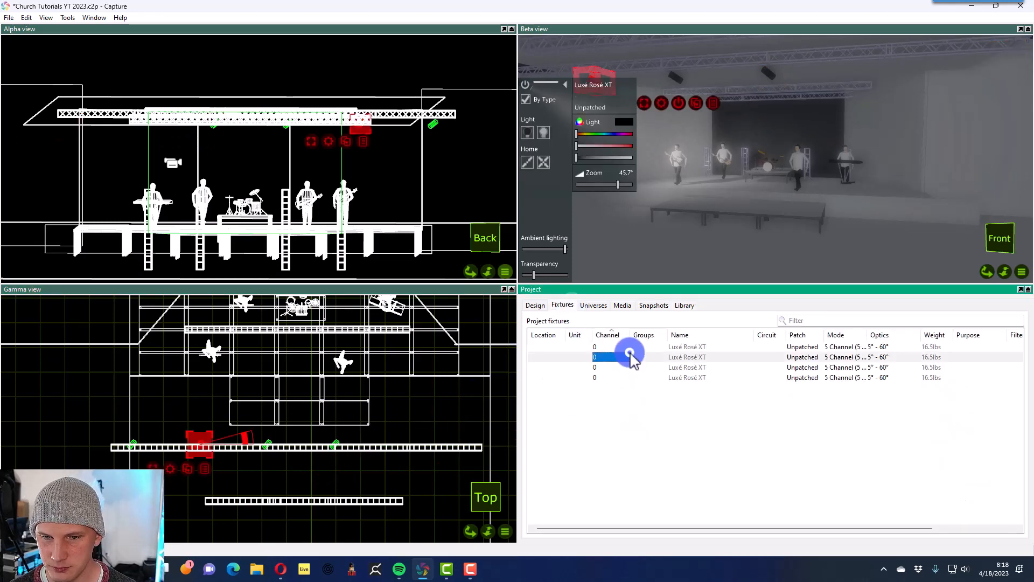
pyautogui.keyDown('shift'); pyautogui.click(625, 378); pyautogui.keyUp('shift')
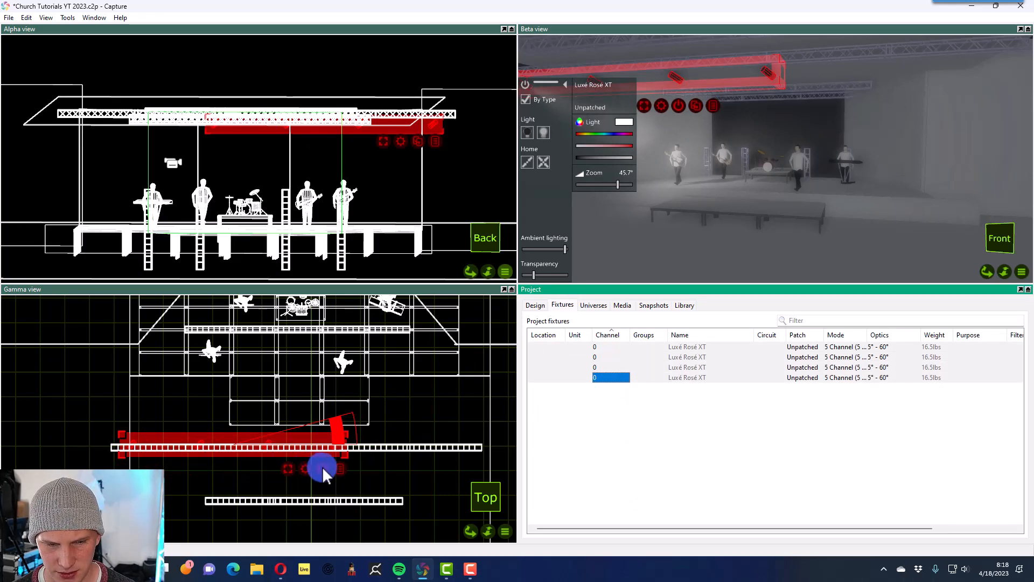
pyautogui.rightClick(305, 467)
pyautogui.click(340, 415)
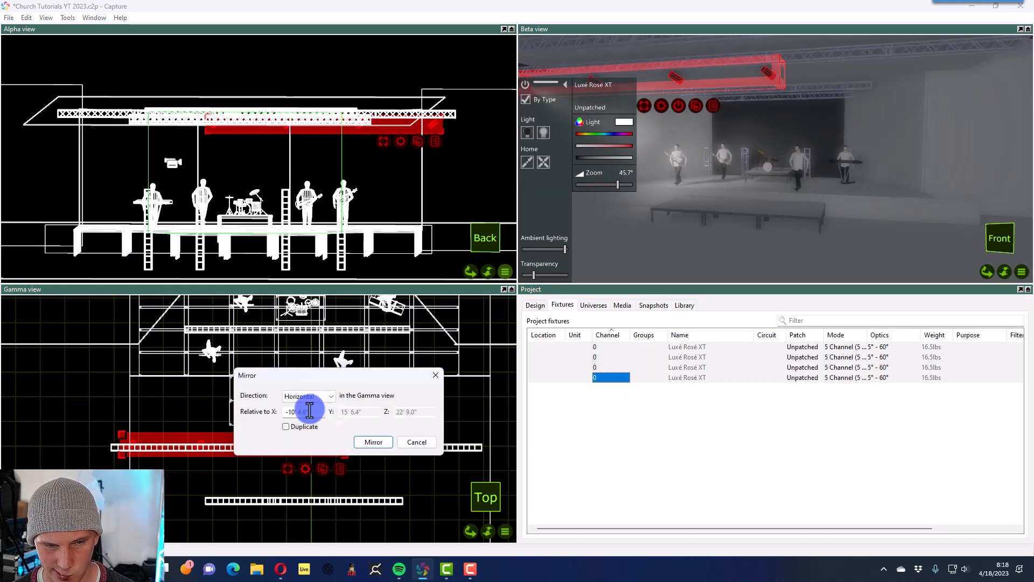
pyautogui.click(299, 431)
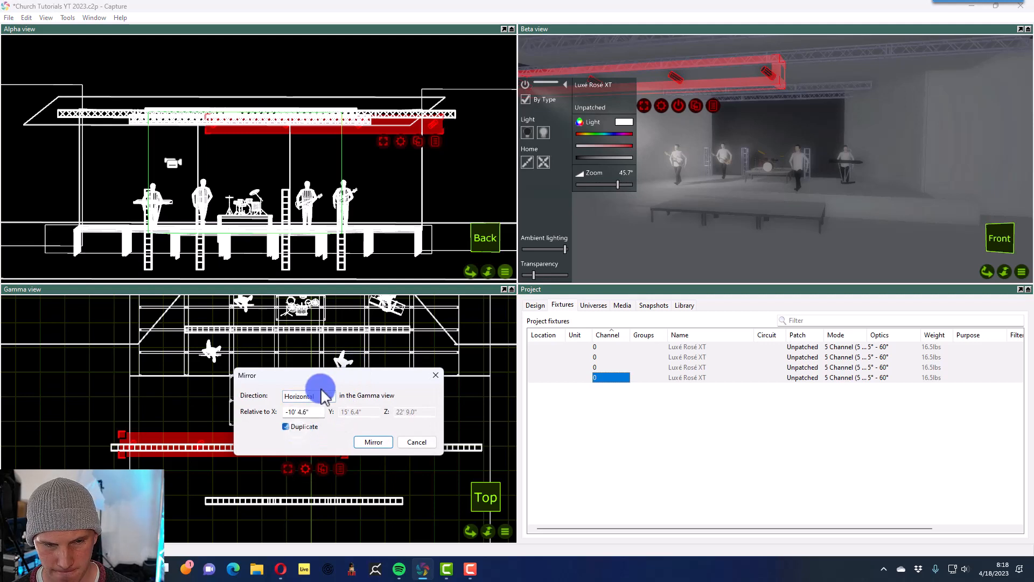
pyautogui.click(384, 441)
# - Move the mirrored set of Luxé Rosé XT fixtures along the long front truss to its right end
pyautogui.moveTo(245, 428); pyautogui.dragTo(350, 439)
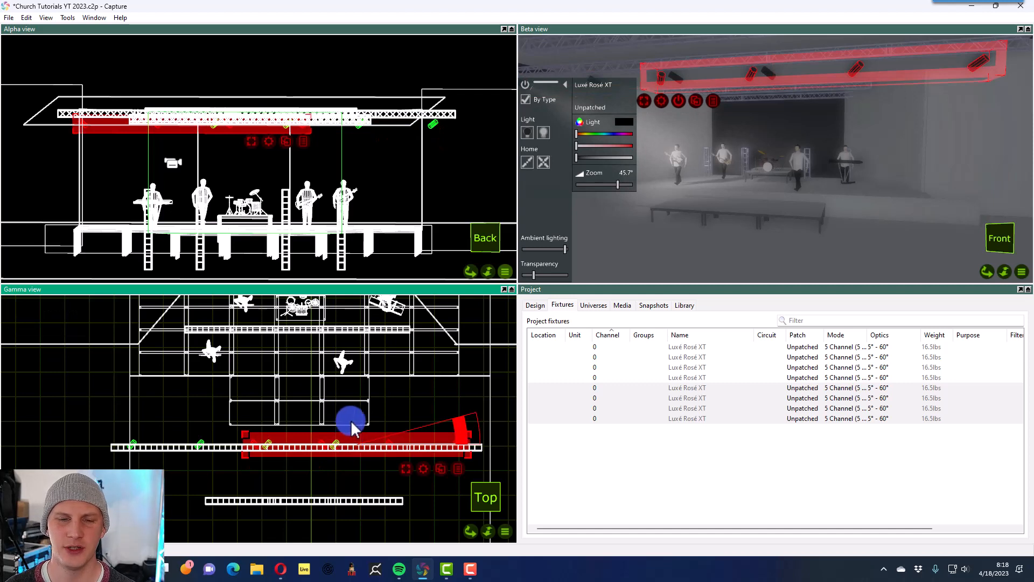
pyautogui.click(379, 388)
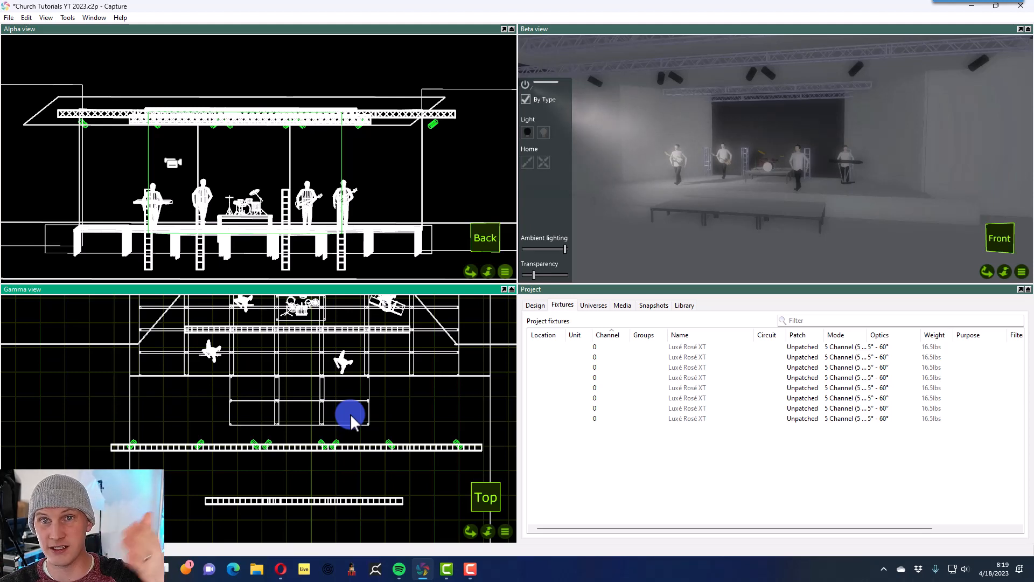
pyautogui.scroll(-1, 377, 434)
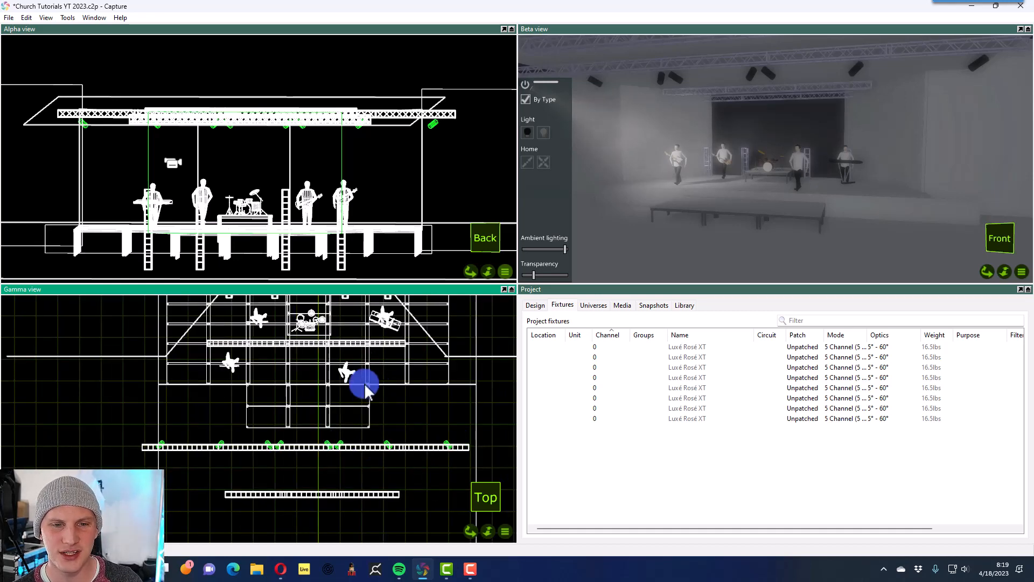
pyautogui.scroll(1, 406, 385)
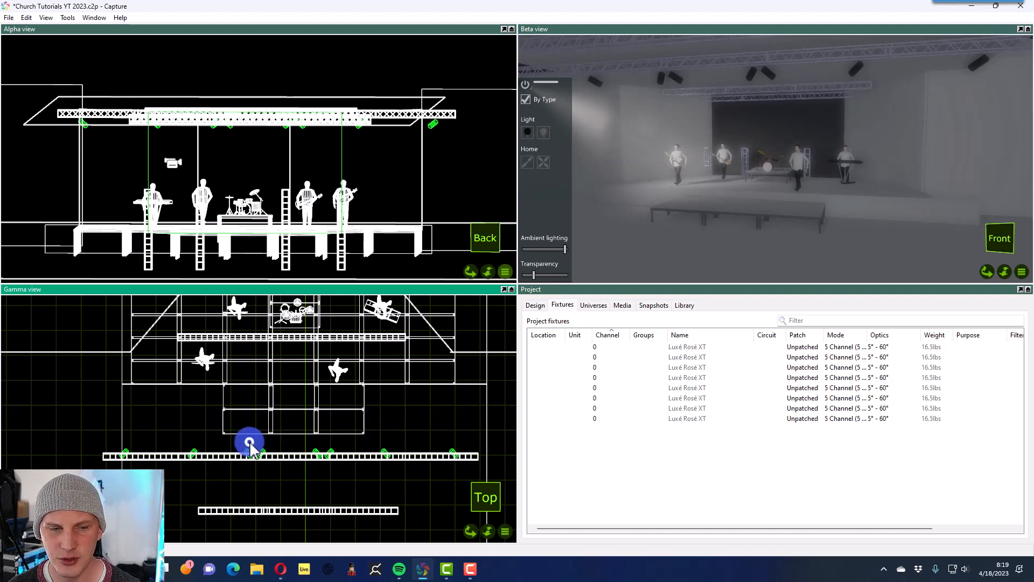
# - Copy the middle two fixtures of each Luxé Rosé XT set onto the short truss farthest from the stage
pyautogui.click(193, 456)
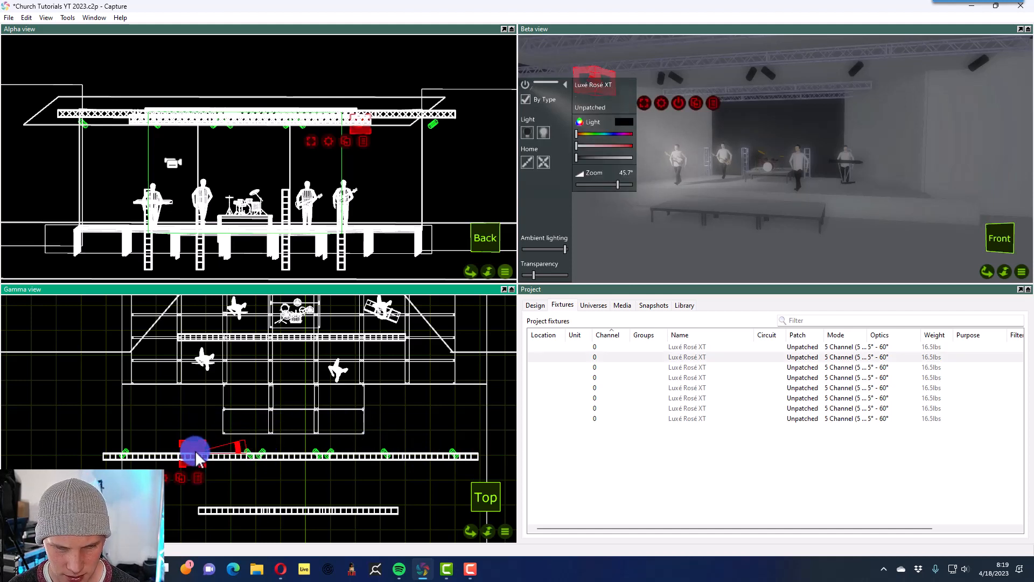
pyautogui.keyDown('ctrl'); pyautogui.click(262, 450); pyautogui.keyUp('ctrl')
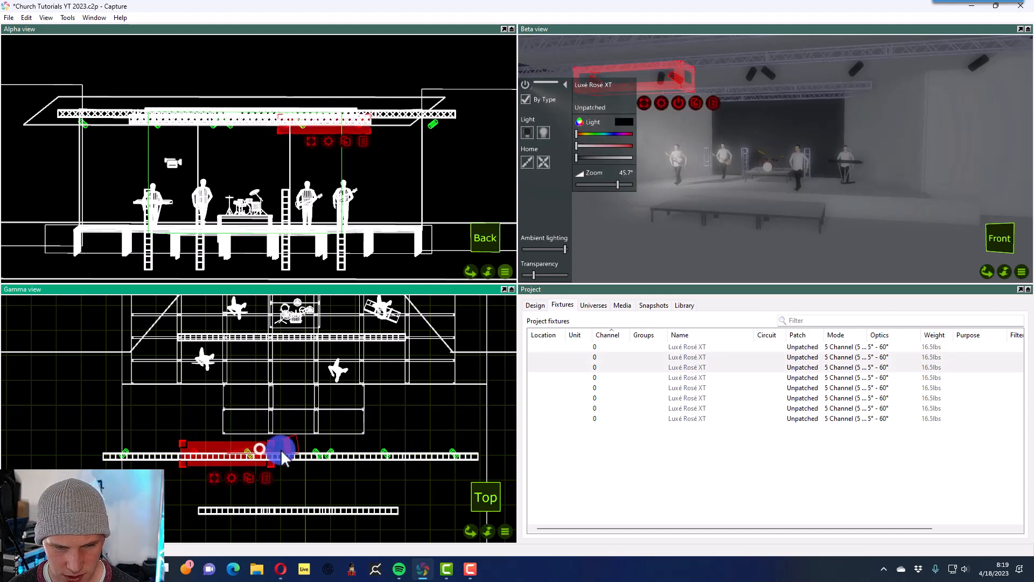
pyautogui.keyDown('ctrl'); pyautogui.click(316, 450); pyautogui.keyUp('ctrl')
pyautogui.keyDown('ctrl'); pyautogui.click(381, 451); pyautogui.keyUp('ctrl')
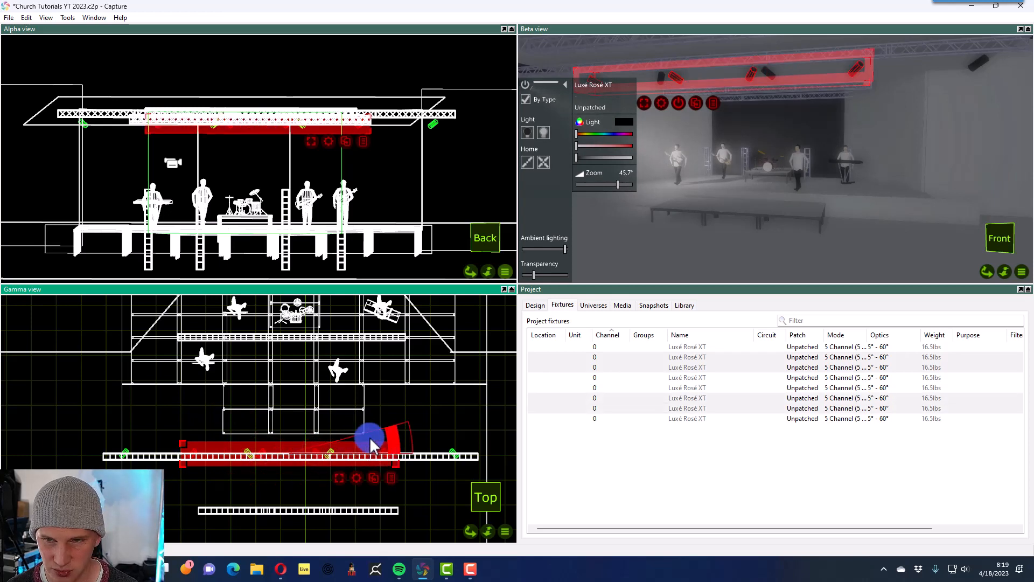
pyautogui.click(370, 473)
pyautogui.moveTo(369, 475); pyautogui.dragTo(301, 509)
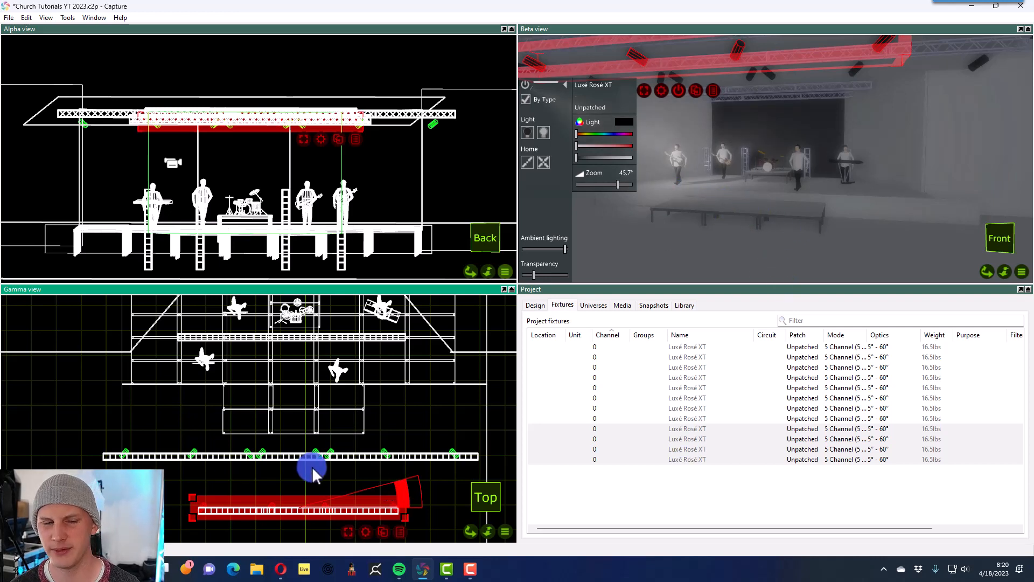
pyautogui.click(381, 422)
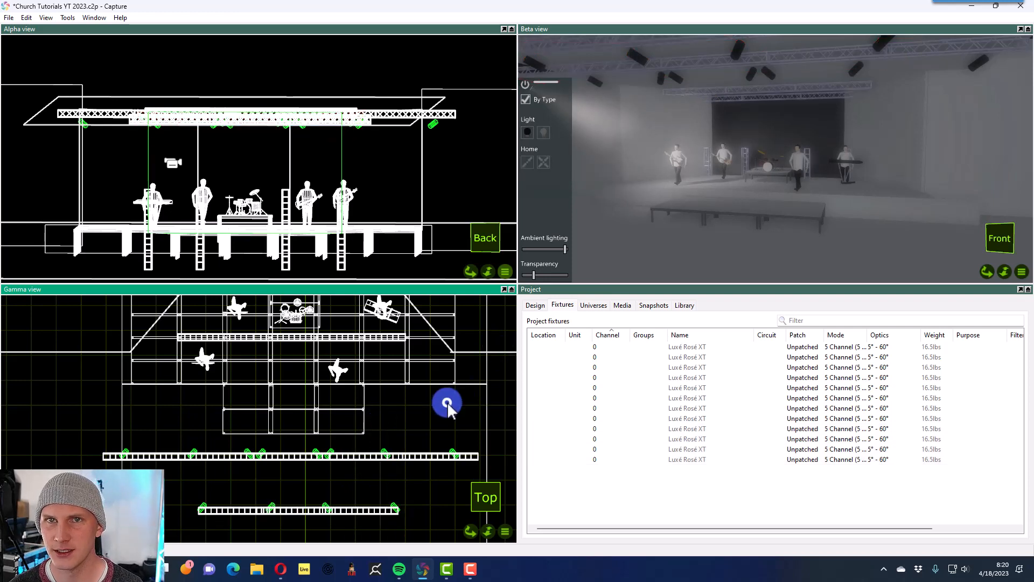
# - Turn on all the Luxé Rosé XT fixtures and set their zoom to 45°
pyautogui.doubleClick(602, 346)
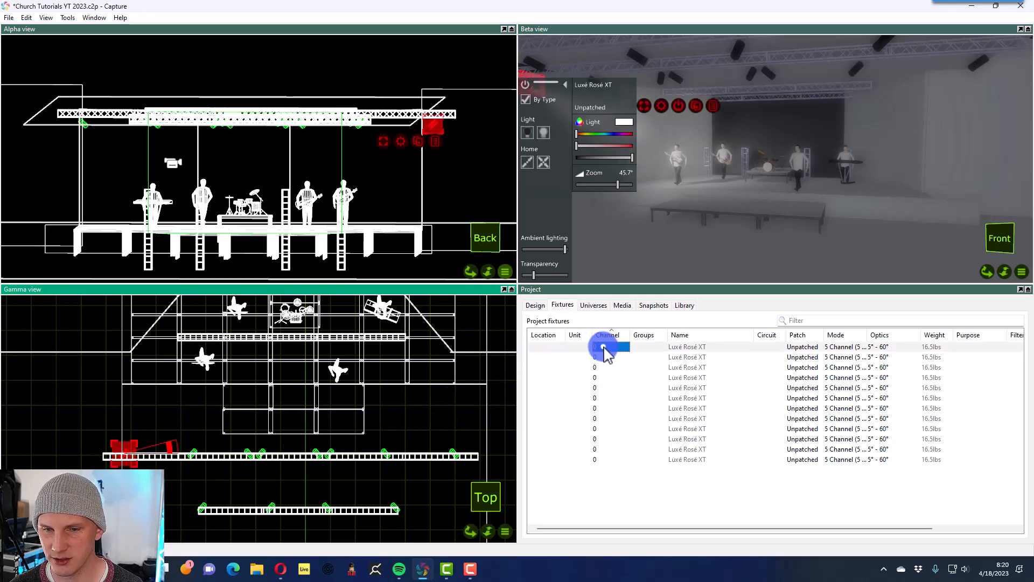
pyautogui.keyDown('shift'); pyautogui.click(626, 462); pyautogui.keyUp('shift')
pyautogui.click(544, 133)
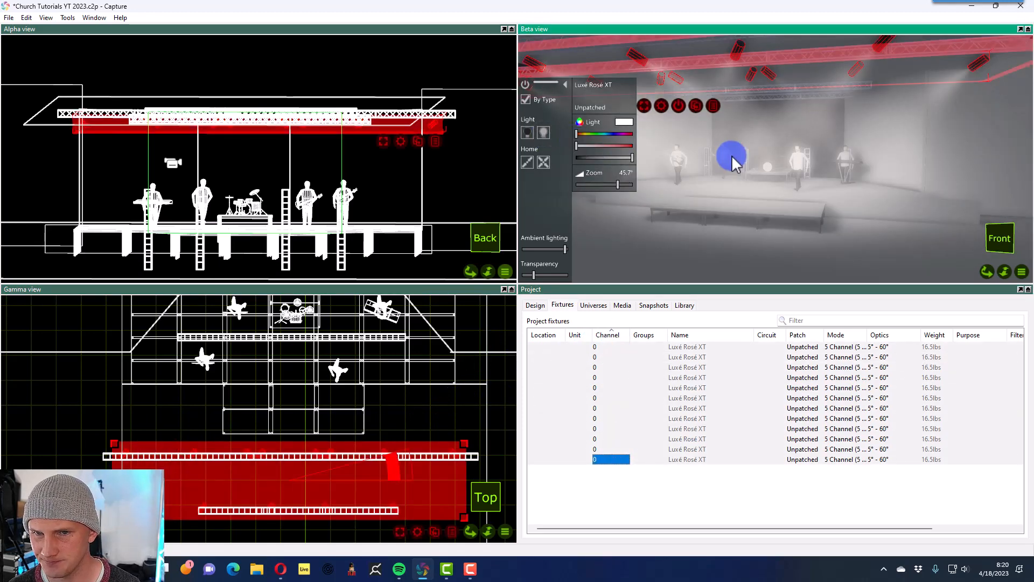
pyautogui.moveTo(616, 183); pyautogui.dragTo(618, 182)
pyautogui.click(622, 173)
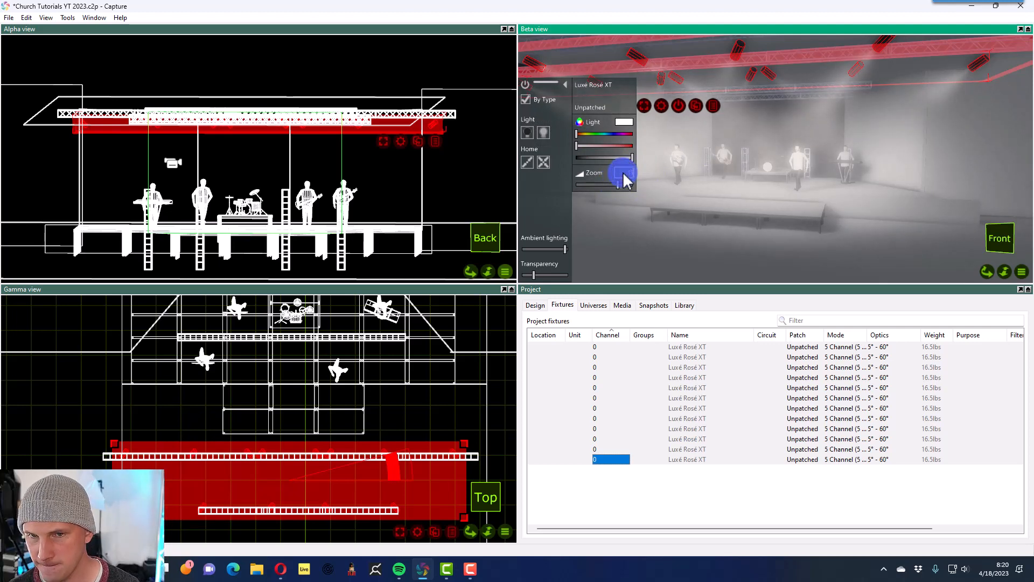
pyautogui.click(783, 183)
pyautogui.click(874, 145)
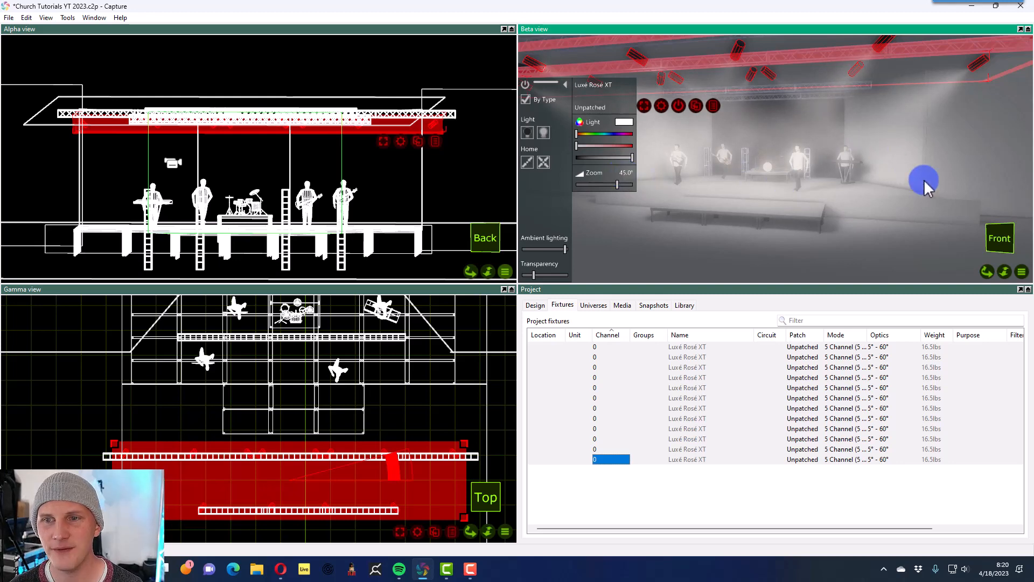
# - Black out only the four Luxé Rosé XT fixtures on the short truss
pyautogui.click(397, 494)
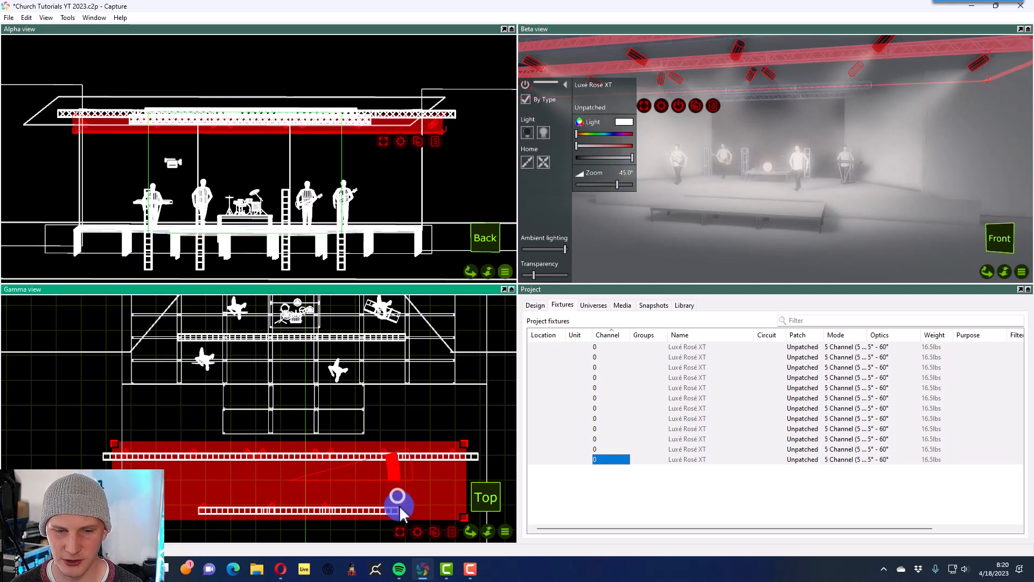
pyautogui.click(421, 429)
pyautogui.moveTo(408, 515); pyautogui.dragTo(189, 488)
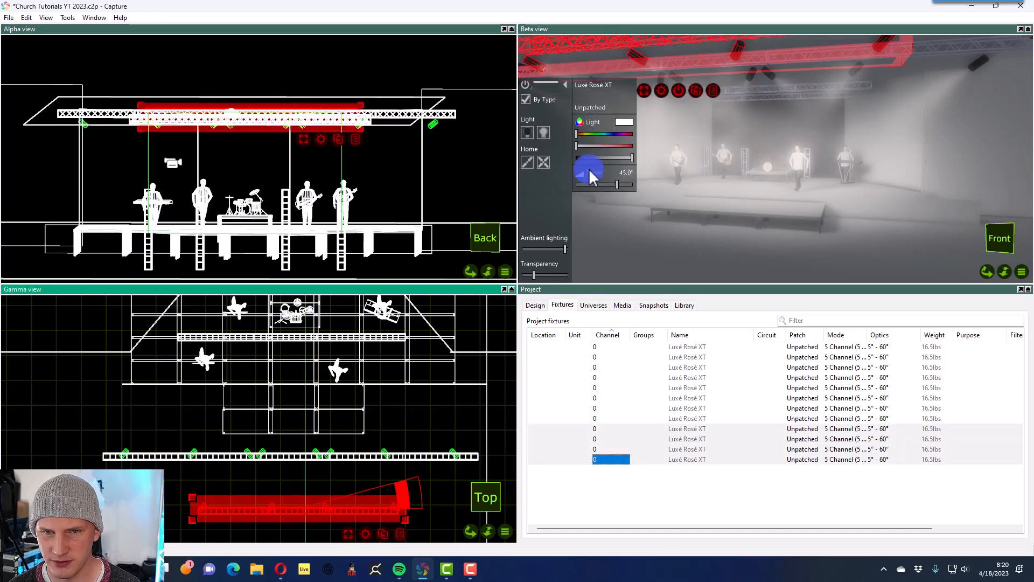
pyautogui.click(529, 134)
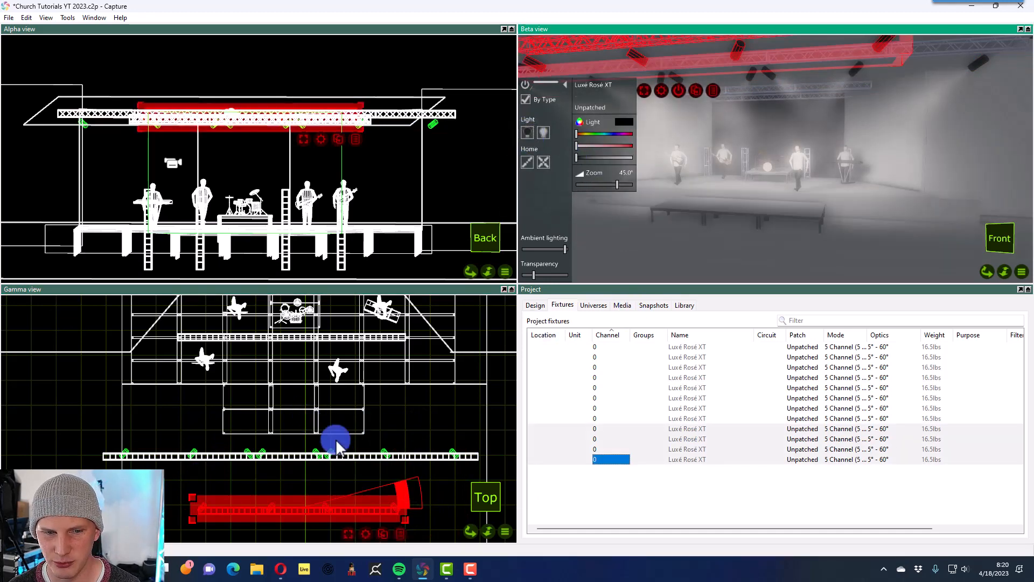
pyautogui.click(429, 405)
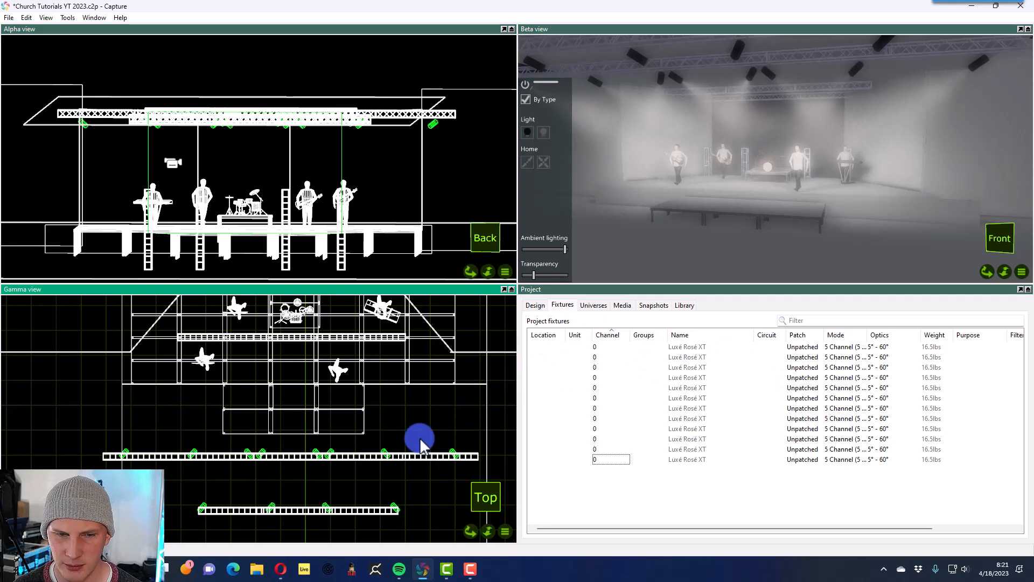
# - Black out every Luxé Rosé XT fixture in the project
pyautogui.click(639, 347)
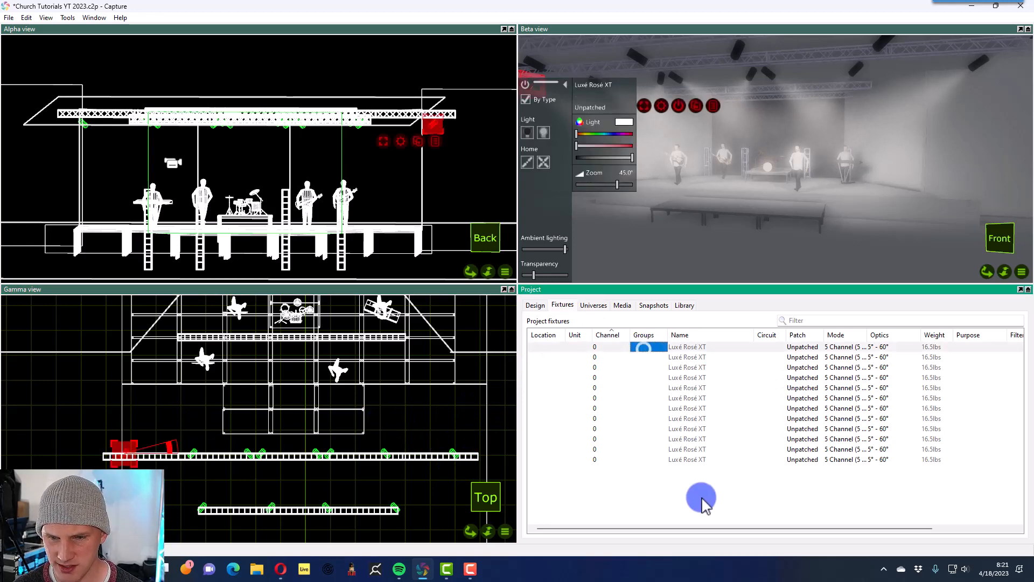
pyautogui.click(680, 459)
pyautogui.click(621, 122)
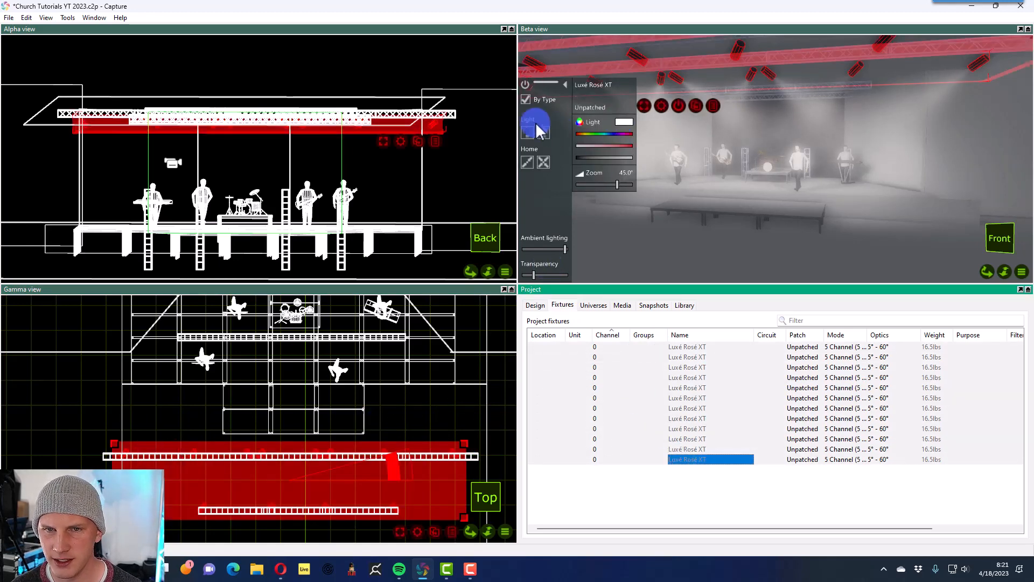
pyautogui.click(463, 404)
# - Replace the fixture library search with VOLUX
pyautogui.scroll(-2, 409, 402)
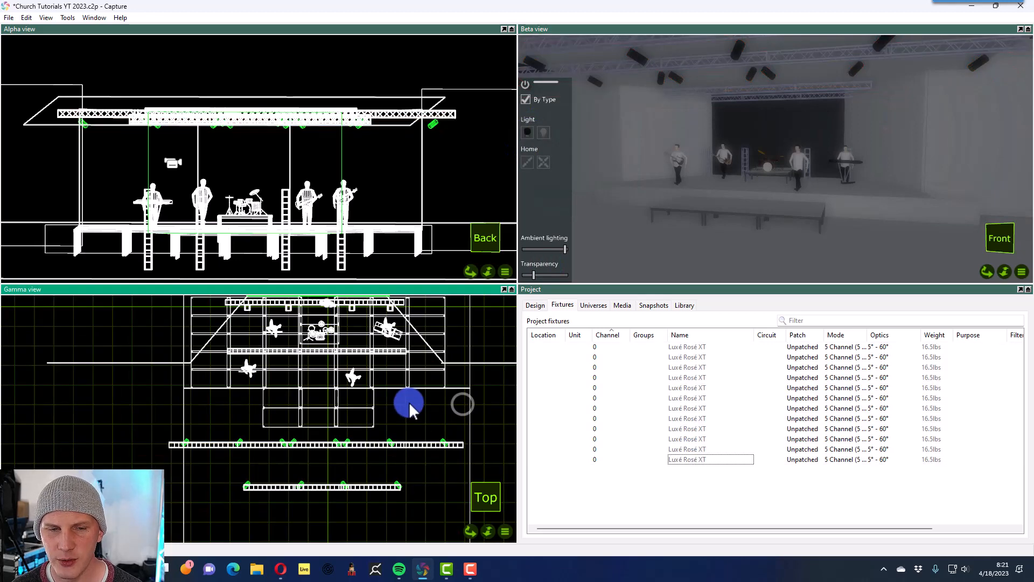
pyautogui.scroll(2, 363, 295)
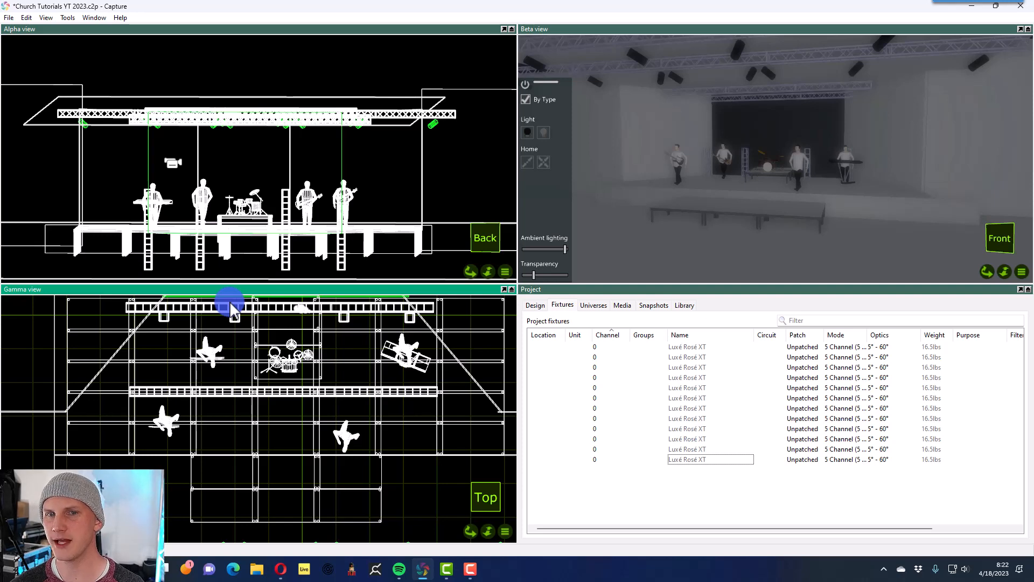
pyautogui.click(684, 305)
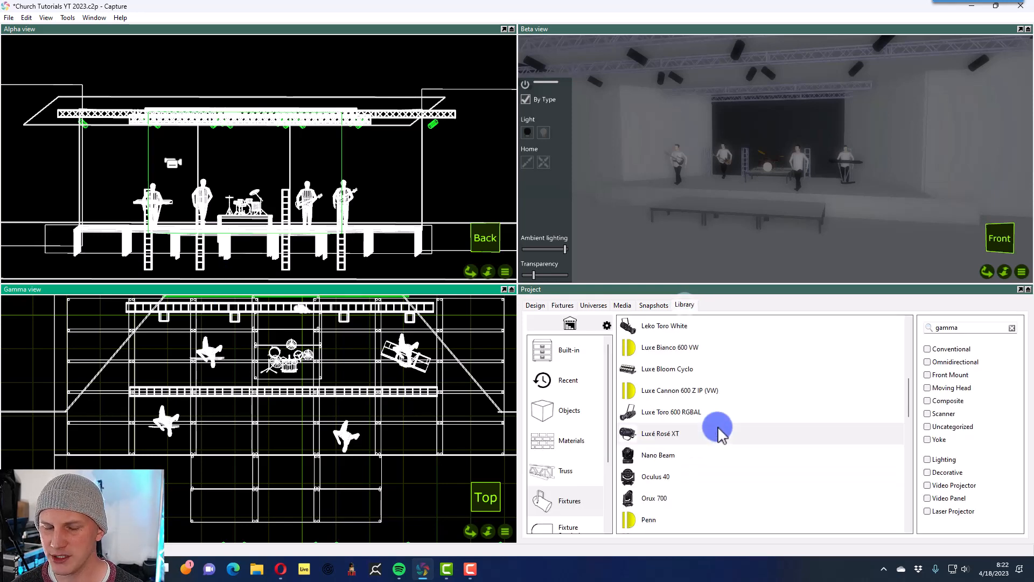
pyautogui.scroll(-1, 688, 414)
pyautogui.scroll(5, 687, 412)
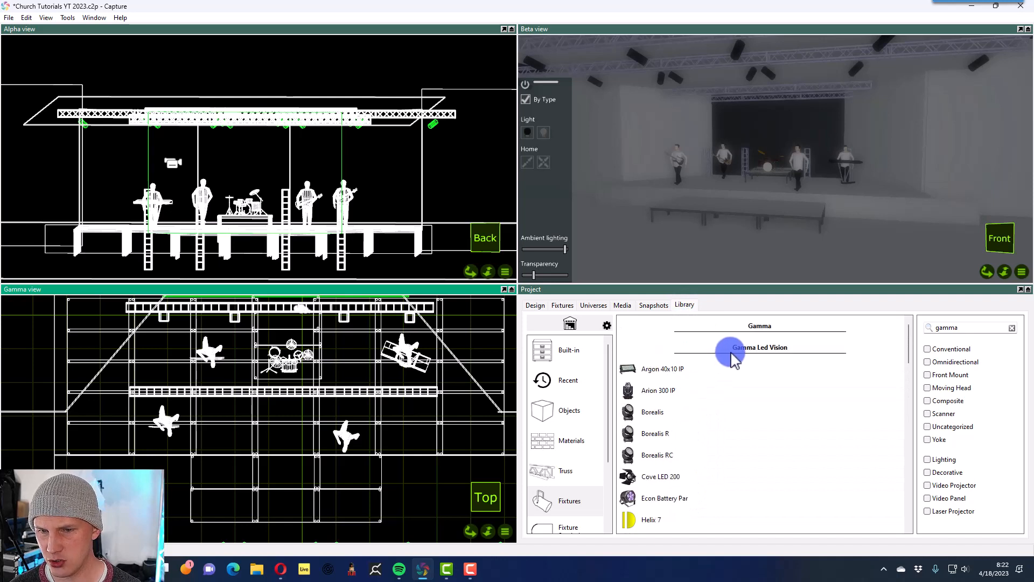
pyautogui.click(734, 355)
pyautogui.click(1012, 328)
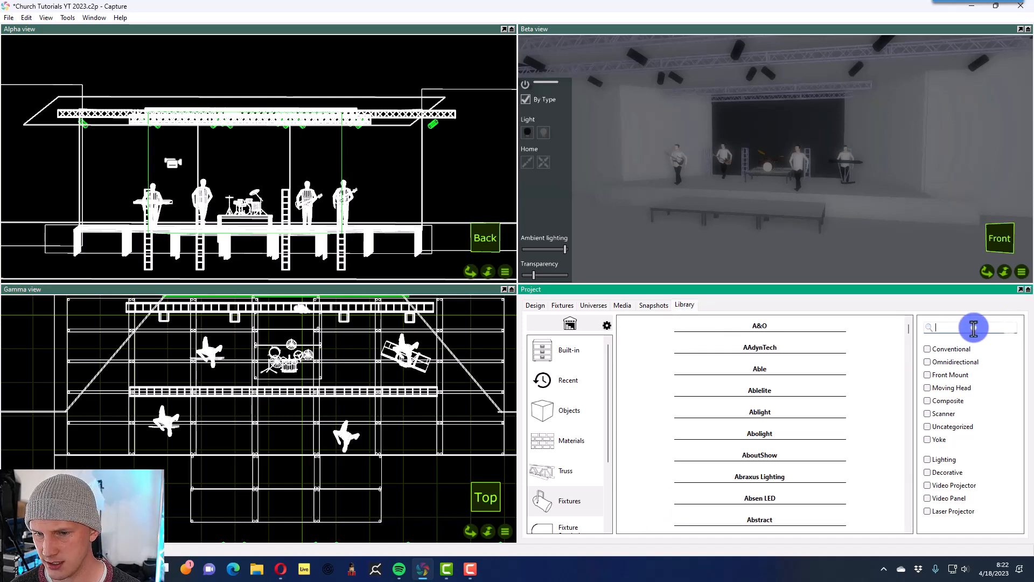
pyautogui.click(974, 327)
pyautogui.write('vo')
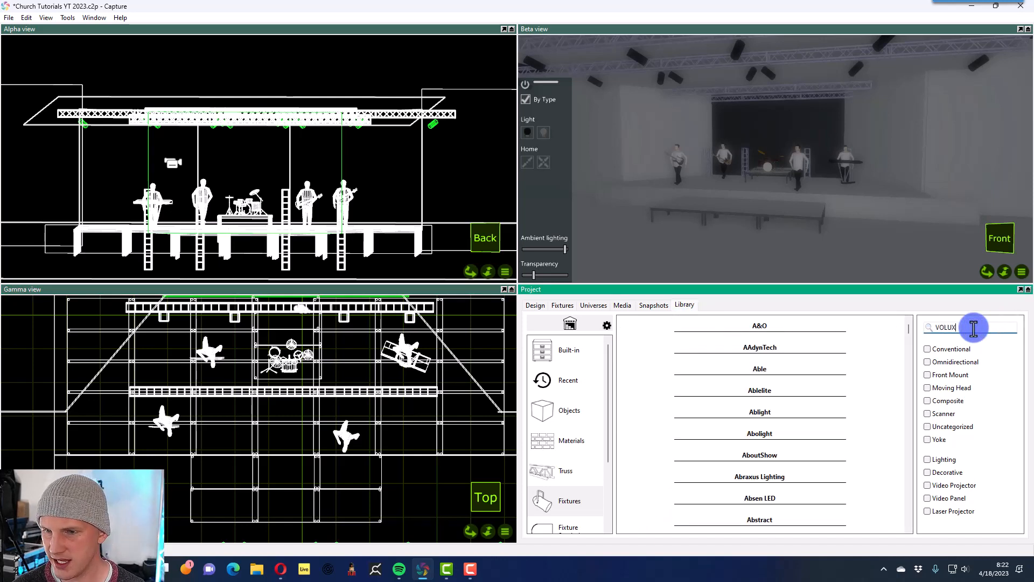
# - Place a Volux Sisma Z4 near the left end of the upstage truss and fine-tune its position
pyautogui.click(643, 389)
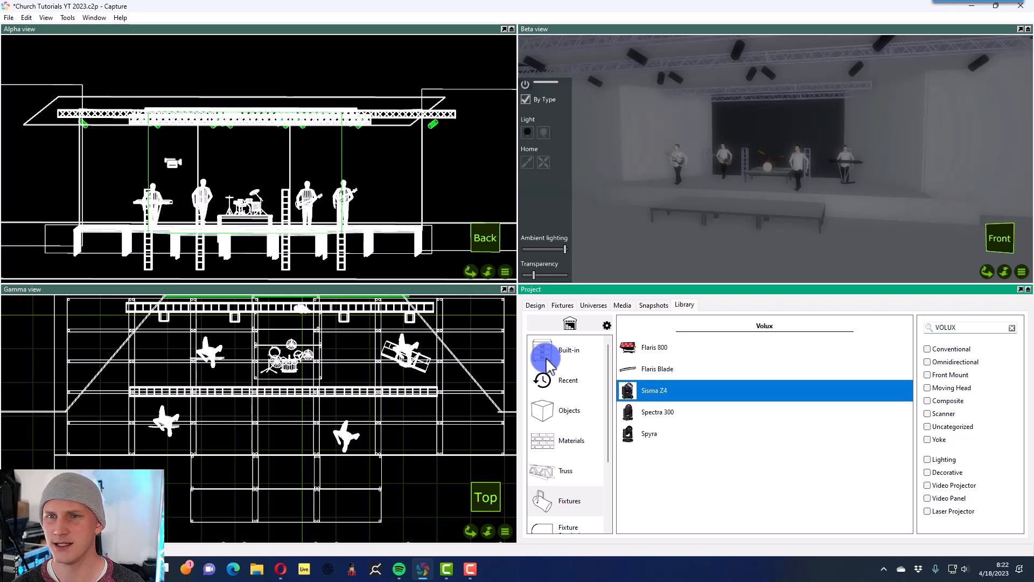
pyautogui.moveTo(686, 396)
pyautogui.mouseDown()
pyautogui.moveTo(259, 236)
pyautogui.moveTo(187, 302)
pyautogui.moveTo(183, 320)
pyautogui.mouseUp()
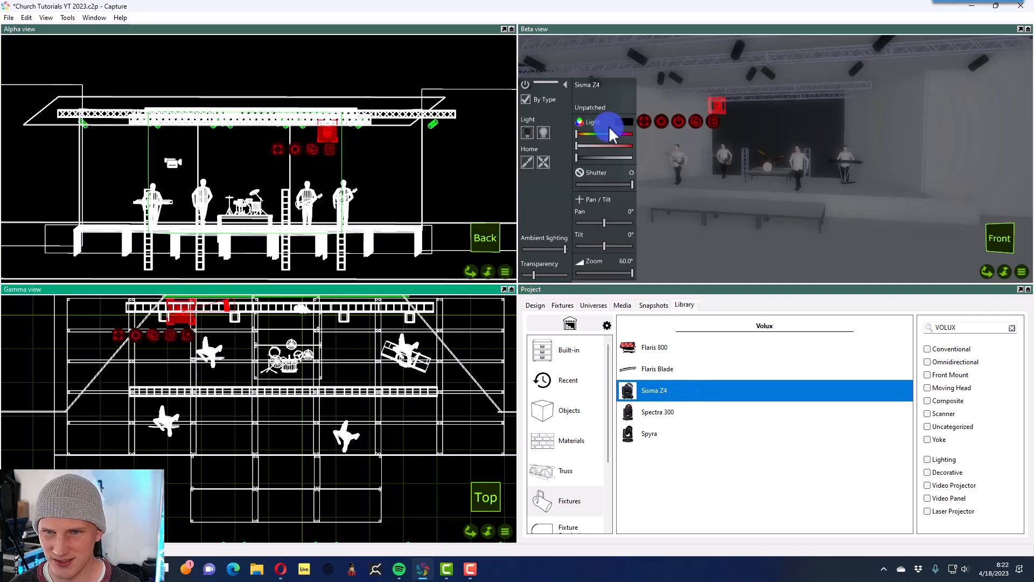
pyautogui.moveTo(717, 115); pyautogui.dragTo(720, 105)
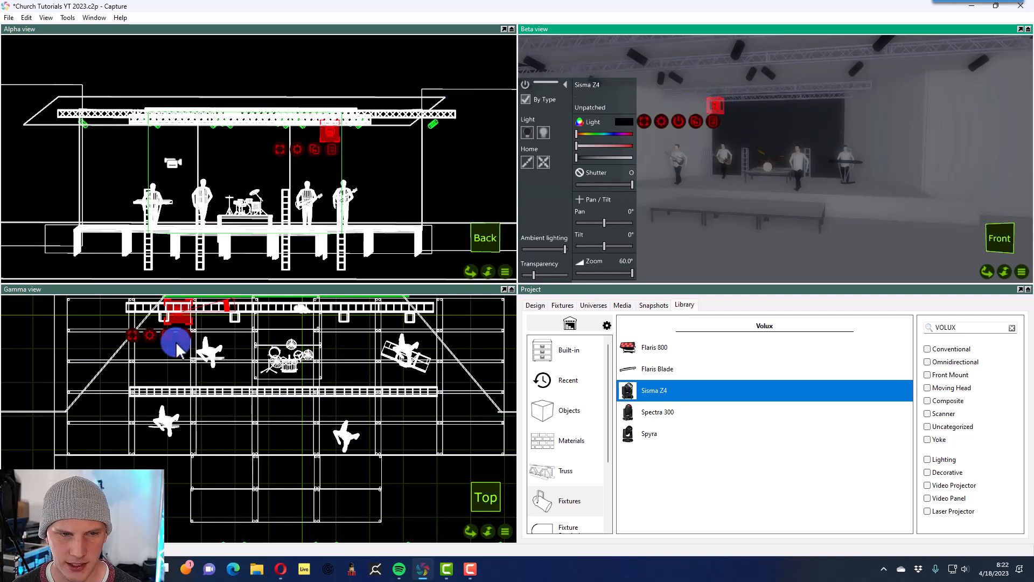
# - Duplicate the Sisma Z4 three times along the upstage truss with an X offset of 9 ft
pyautogui.rightClick(149, 334)
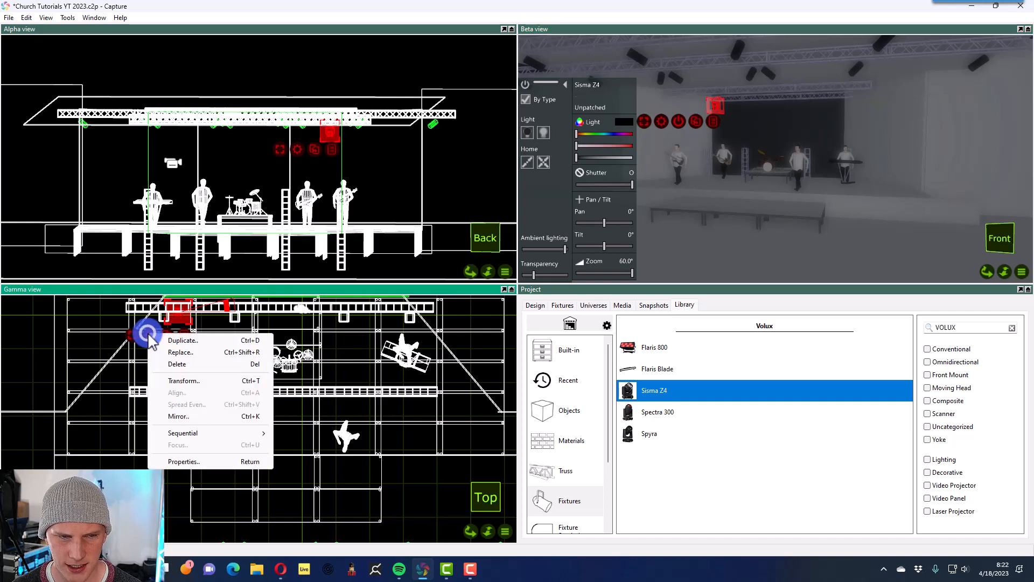
pyautogui.click(182, 340)
pyautogui.click(197, 348)
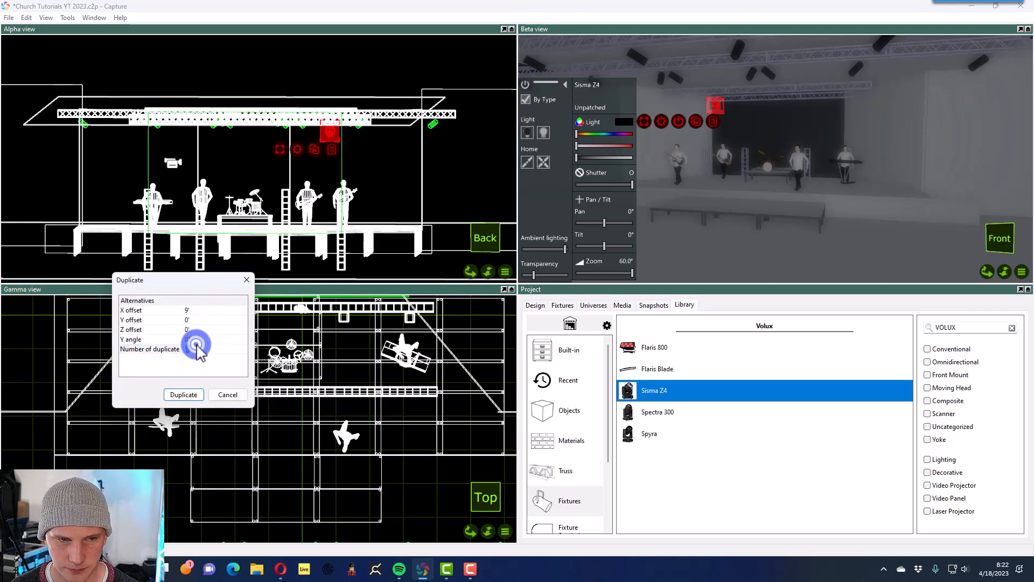
pyautogui.click(191, 394)
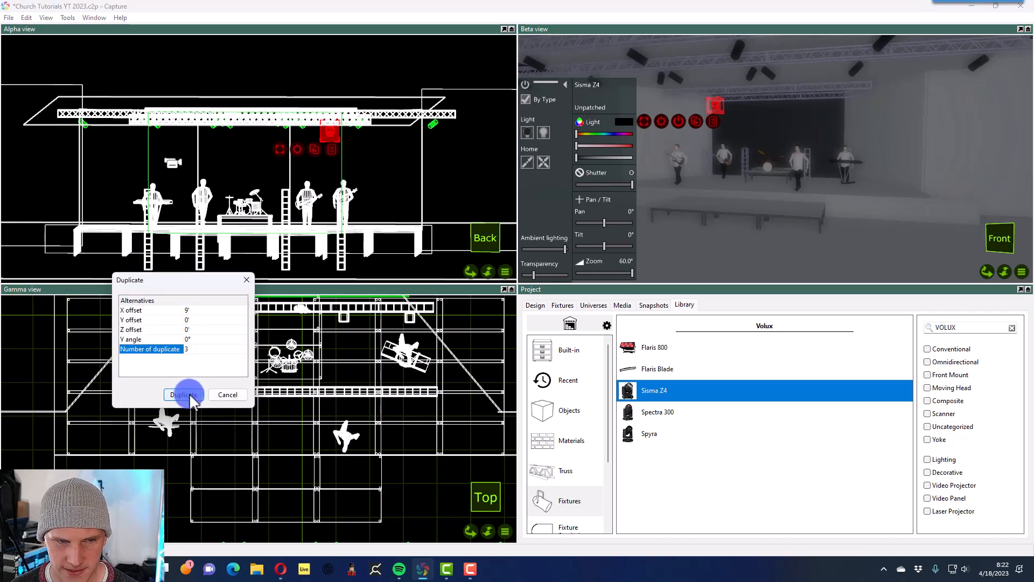
# - Undo the last duplication and move the original Sisma Z4 slightly outward toward the end of the upstage truss
pyautogui.hotkey('ctrl', 'z')
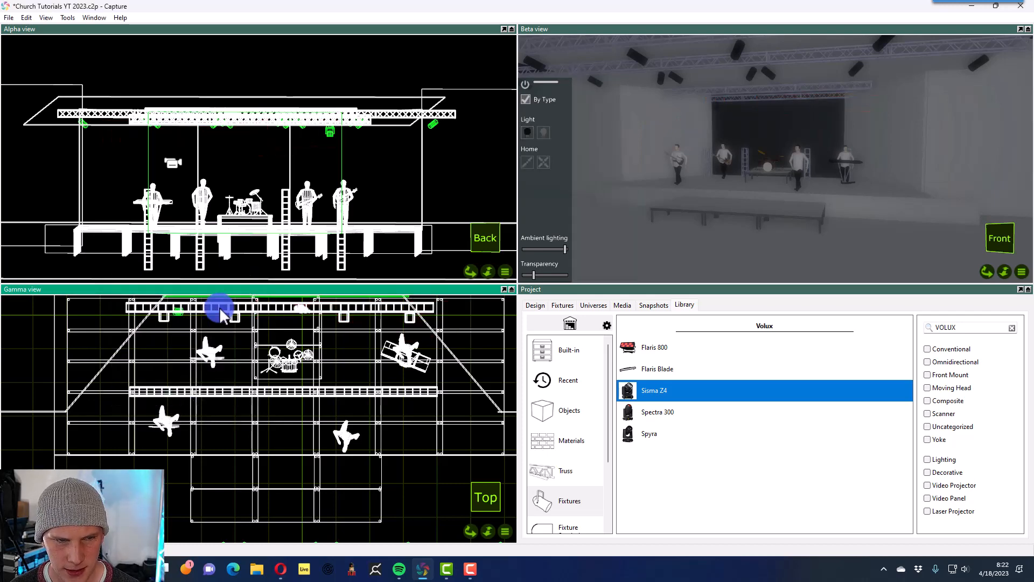
pyautogui.click(176, 313)
pyautogui.moveTo(180, 319); pyautogui.dragTo(172, 320)
# - Duplicate the Sisma Z4 three times along the upstage truss and shift all four units slightly to centre them on it
pyautogui.click(140, 334)
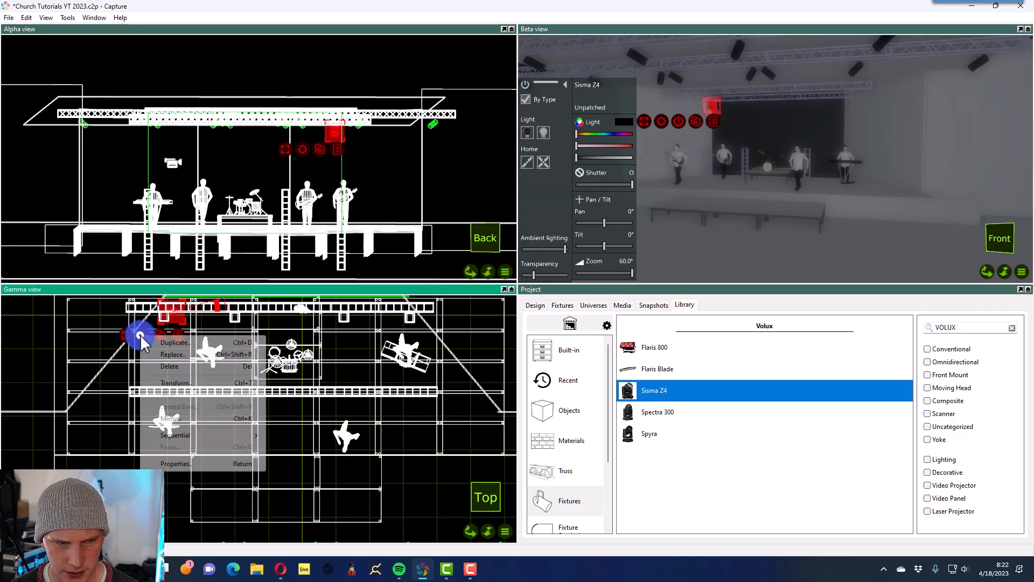
pyautogui.click(171, 340)
pyautogui.click(181, 311)
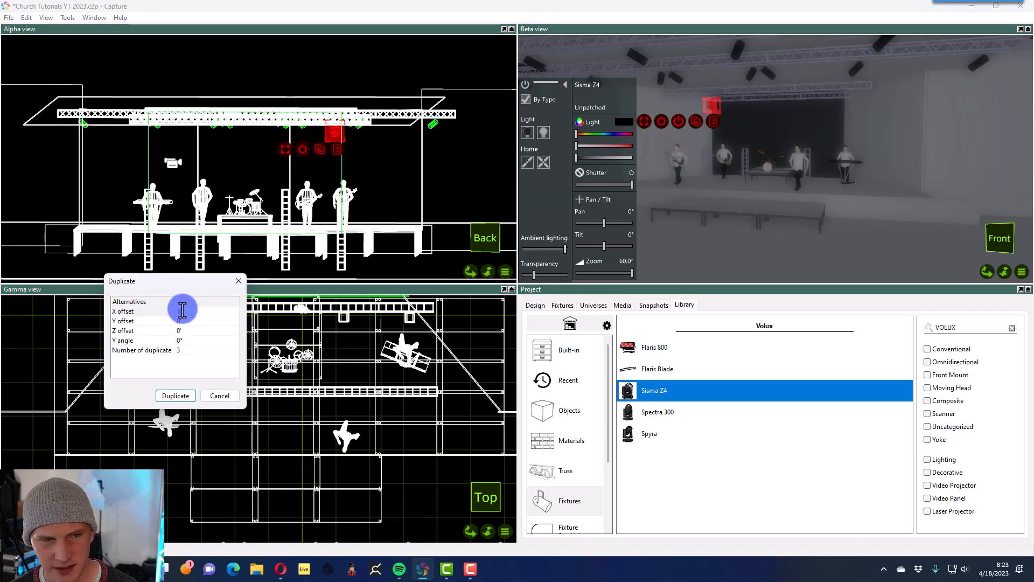
pyautogui.click(172, 395)
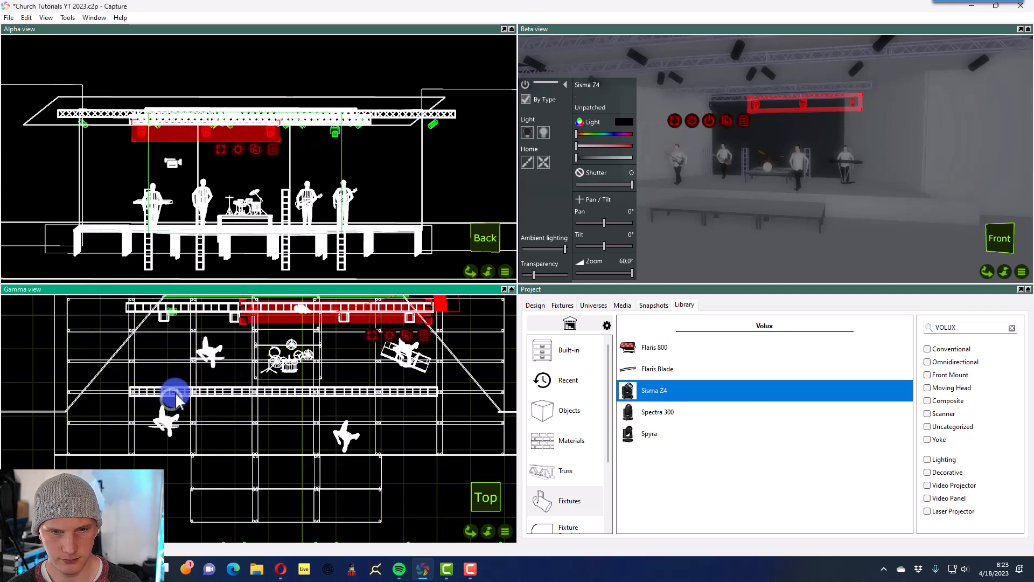
pyautogui.keyDown('ctrl'); pyautogui.click(169, 314); pyautogui.keyUp('ctrl')
pyautogui.moveTo(183, 322); pyautogui.dragTo(174, 323)
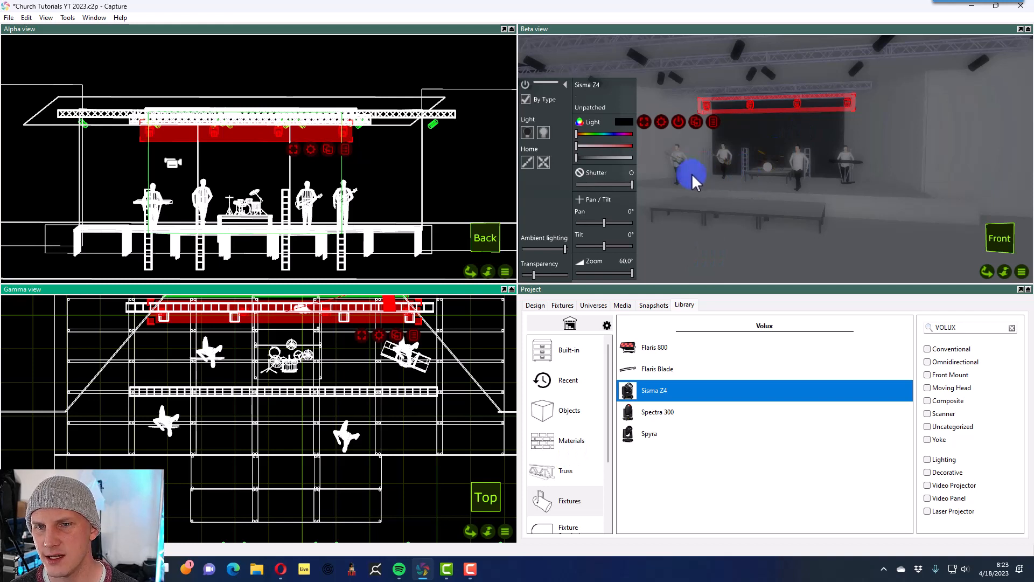
# - Turn on the light of the four Sisma Z4 fixtures and tilt them about 22°
pyautogui.click(602, 245)
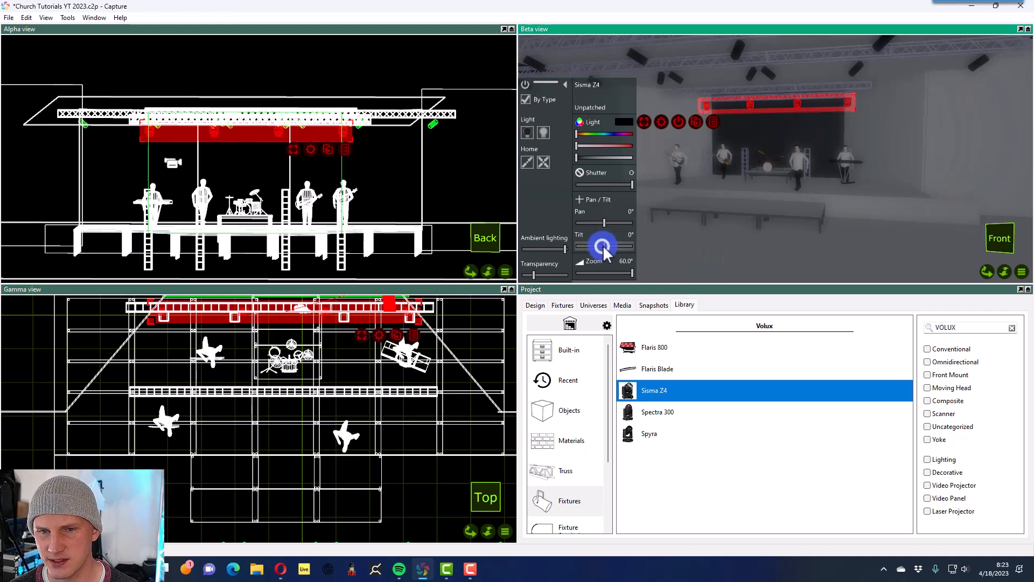
pyautogui.click(543, 130)
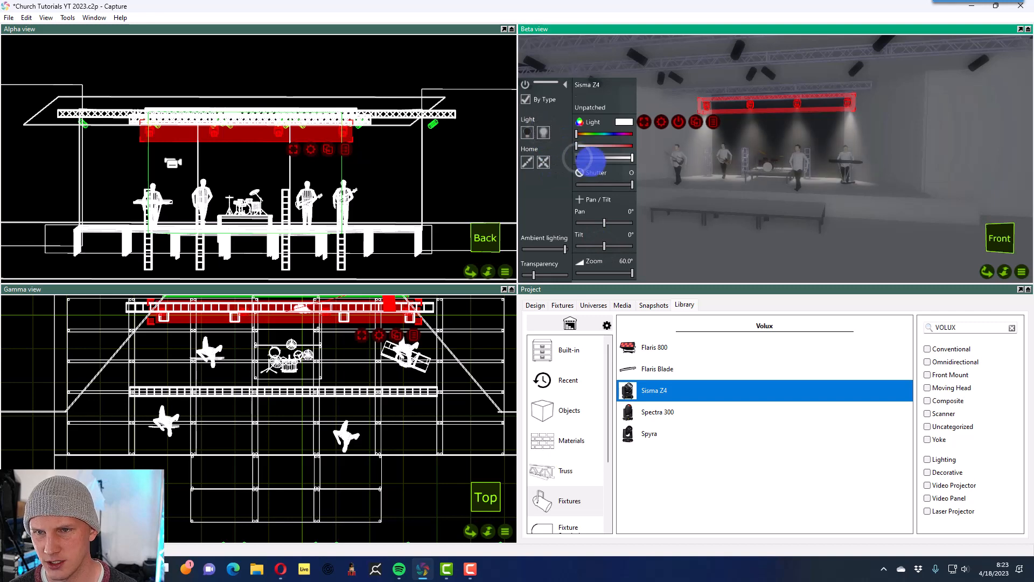
pyautogui.moveTo(605, 245); pyautogui.dragTo(607, 246)
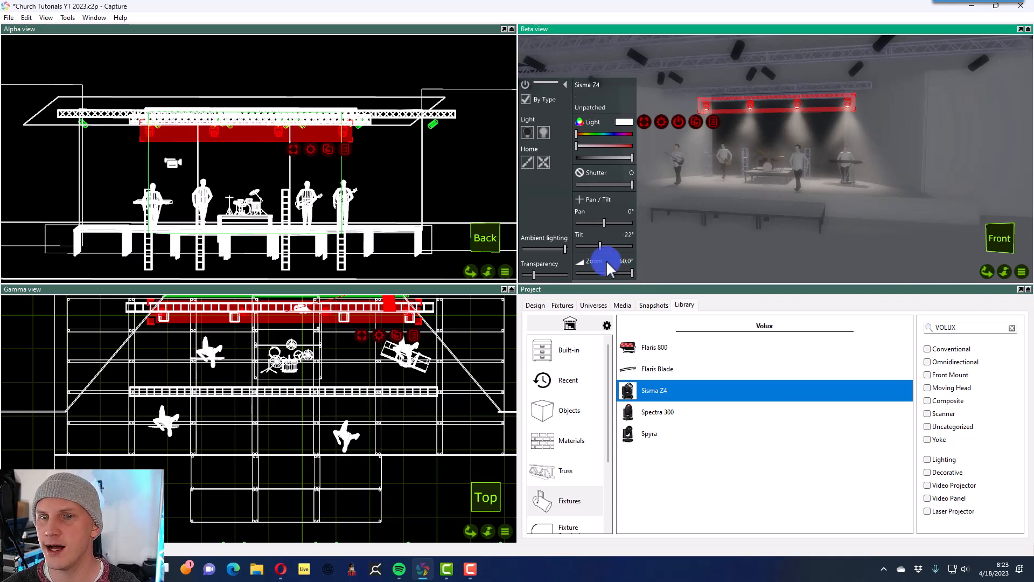
# - Nudge the guitarist beside the drum kit slightly away from the drums and clear the selection
pyautogui.moveTo(722, 162)
pyautogui.mouseDown()
pyautogui.moveTo(753, 167)
pyautogui.moveTo(768, 147)
pyautogui.moveTo(757, 157)
pyautogui.moveTo(819, 164)
pyautogui.moveTo(720, 156)
pyautogui.mouseUp()
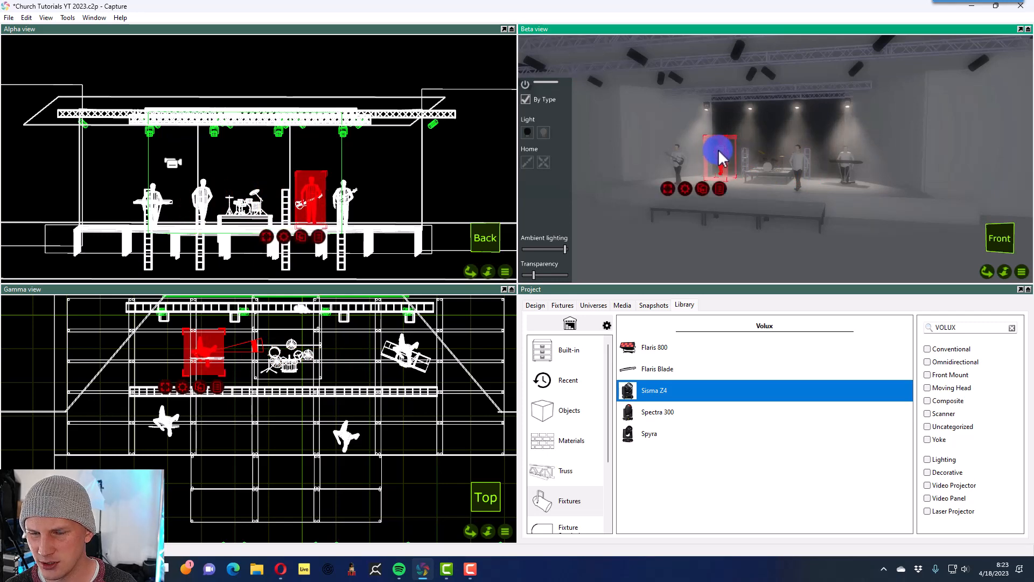
pyautogui.click(718, 79)
pyautogui.click(380, 44)
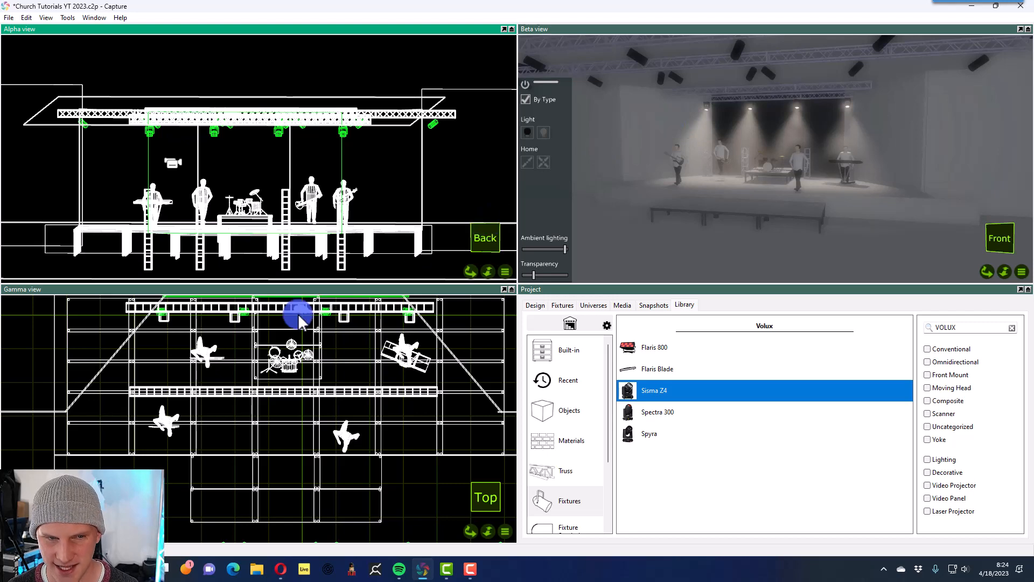
# - Select all four Sisma Z4 fixtures in the project's fixture list and set their zoom to about 37.8° and tilt to about 45°
pyautogui.click(563, 305)
pyautogui.click(673, 469)
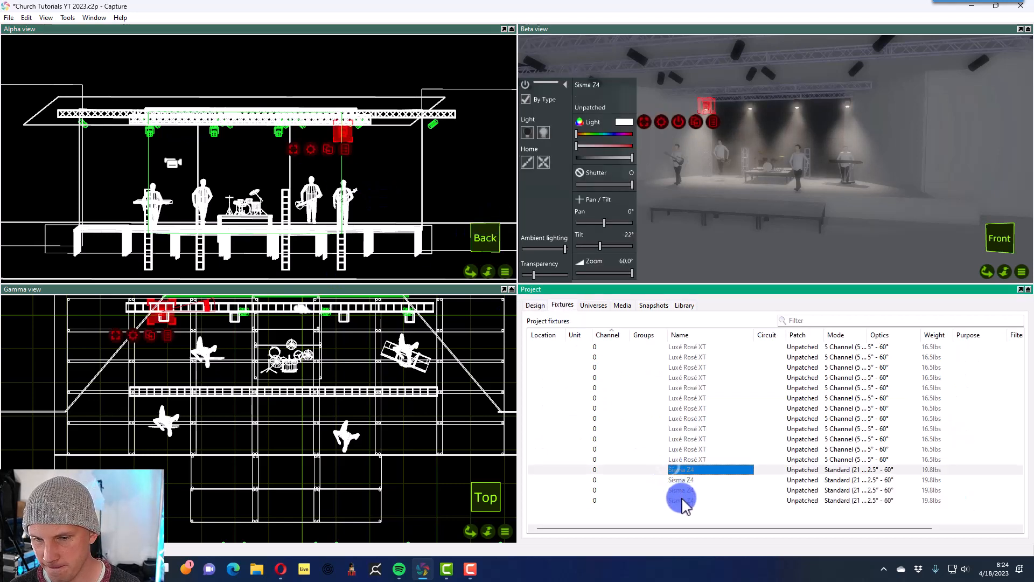
pyautogui.keyDown('shift'); pyautogui.click(682, 500); pyautogui.keyUp('shift')
pyautogui.click(631, 272)
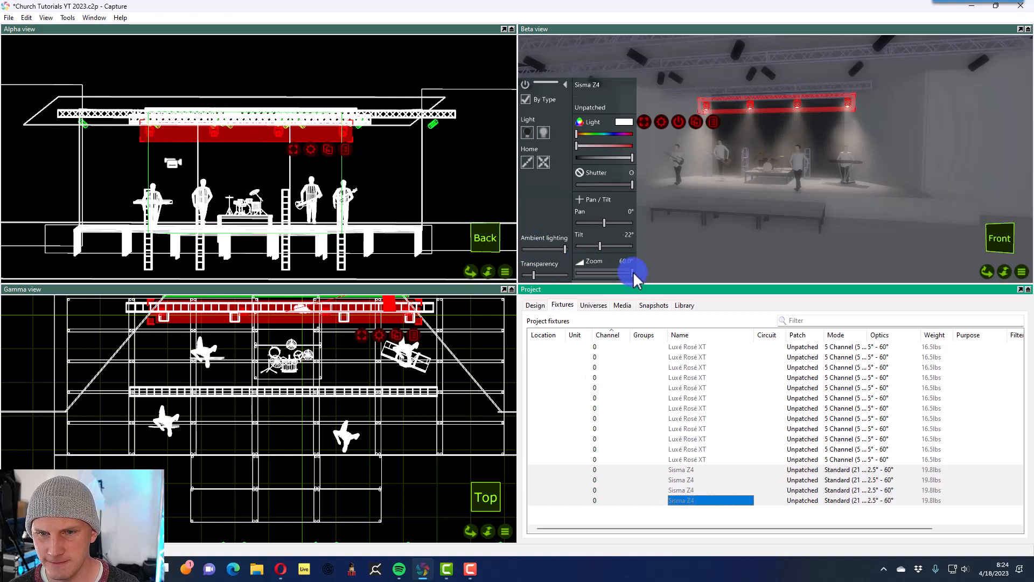
pyautogui.moveTo(622, 270); pyautogui.dragTo(627, 270)
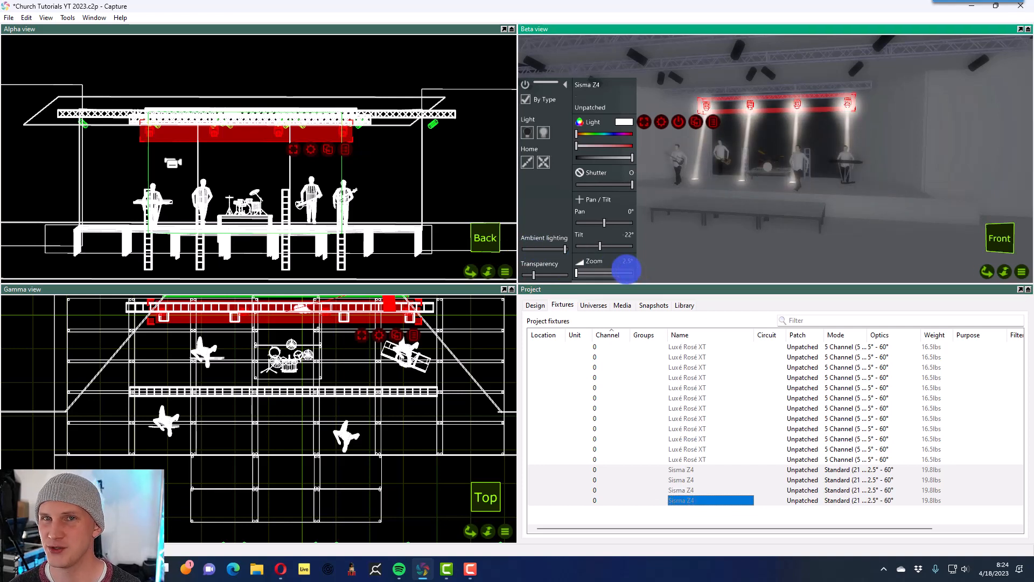
pyautogui.moveTo(627, 270); pyautogui.dragTo(631, 276)
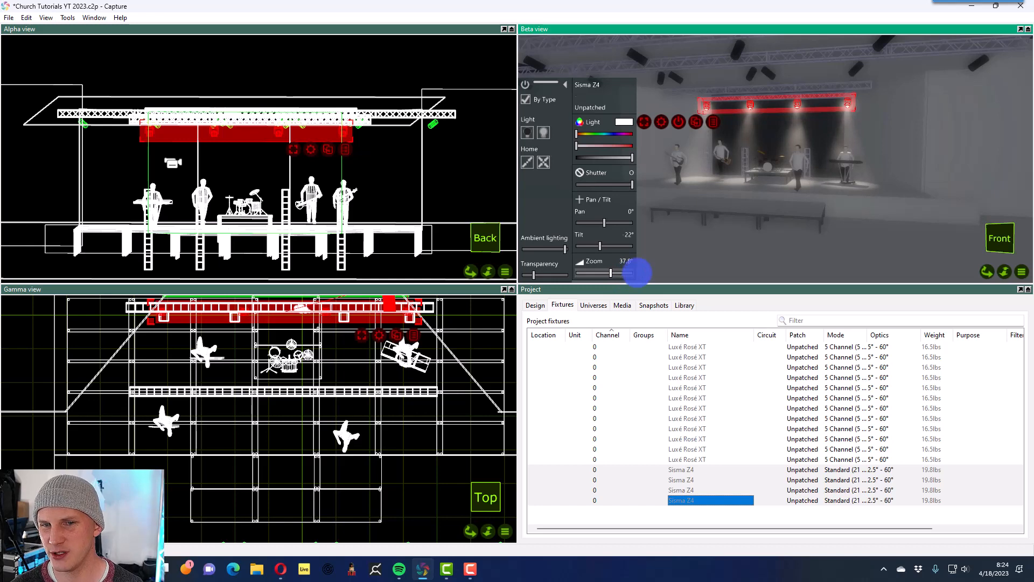
pyautogui.moveTo(599, 244); pyautogui.dragTo(597, 246)
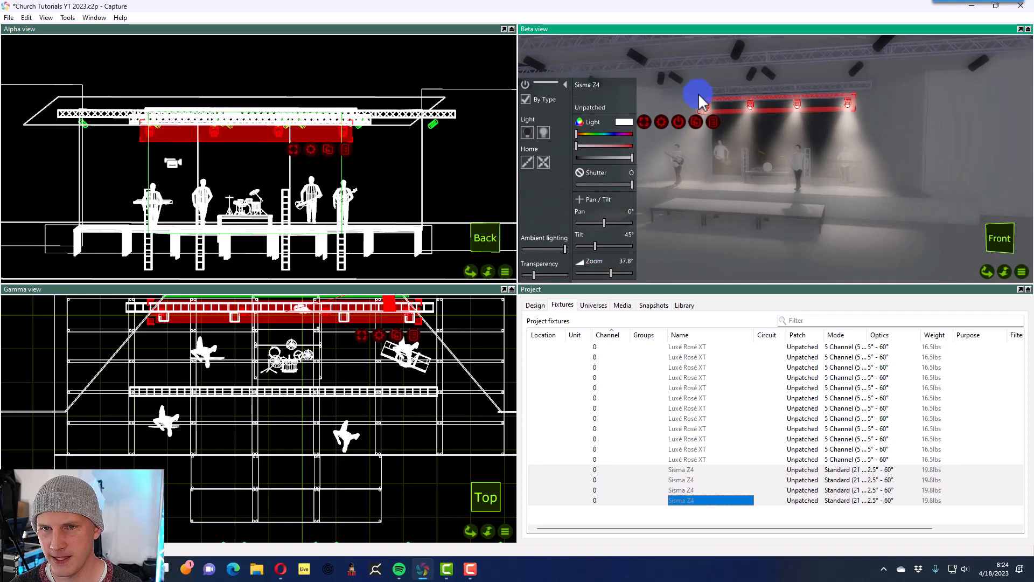
# - Colour the two outermost Sisma Z4 fixtures a fully saturated violet
pyautogui.click(706, 470)
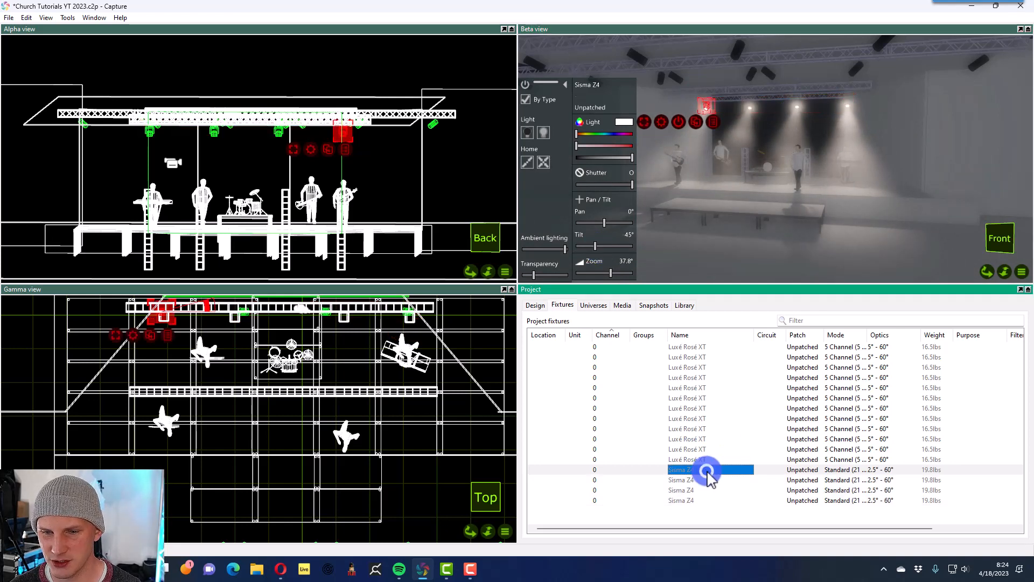
pyautogui.keyDown('shift'); pyautogui.click(706, 500); pyautogui.keyUp('shift')
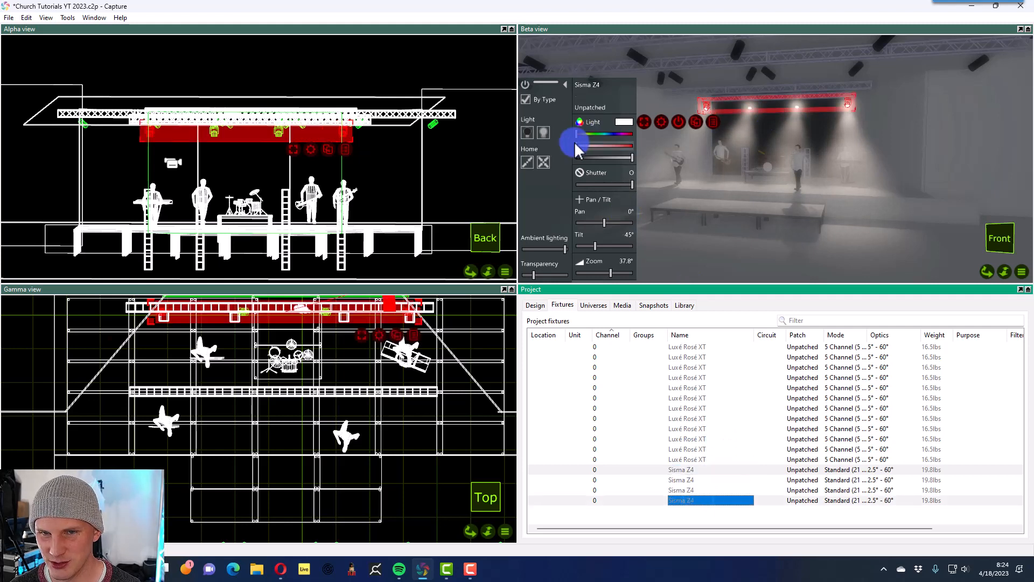
pyautogui.moveTo(578, 133); pyautogui.dragTo(633, 146)
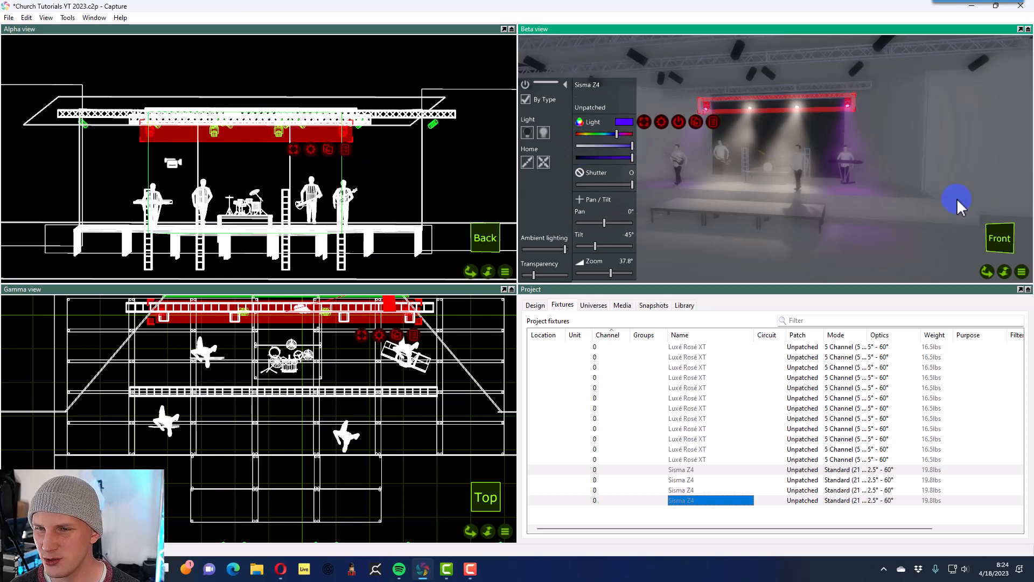
# - Move the front performer to the middle of the downstage thrust and lower the figure onto its deck
pyautogui.click(791, 185)
pyautogui.moveTo(337, 434); pyautogui.dragTo(285, 490)
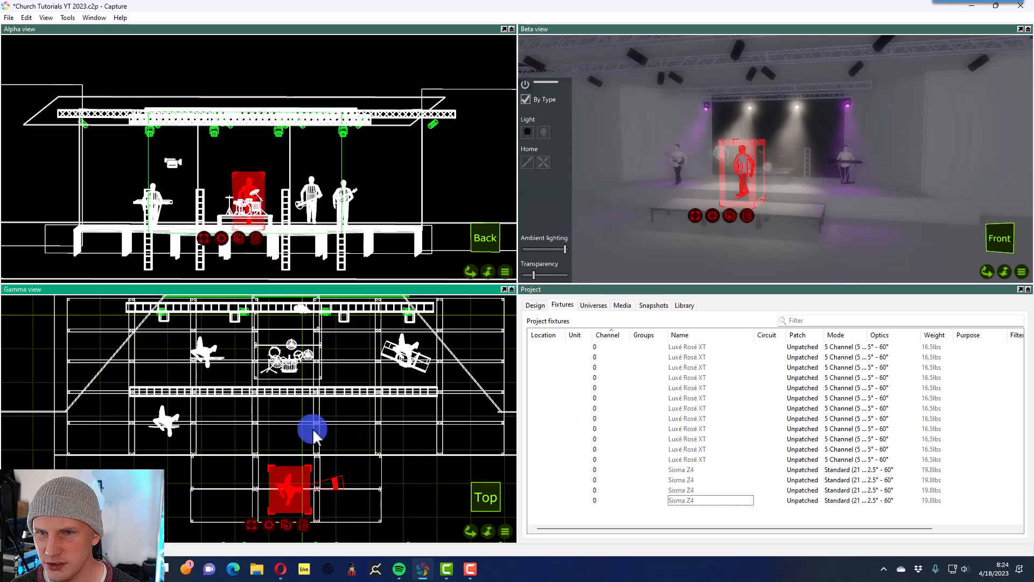
pyautogui.click(588, 210)
pyautogui.moveTo(745, 167); pyautogui.dragTo(743, 167)
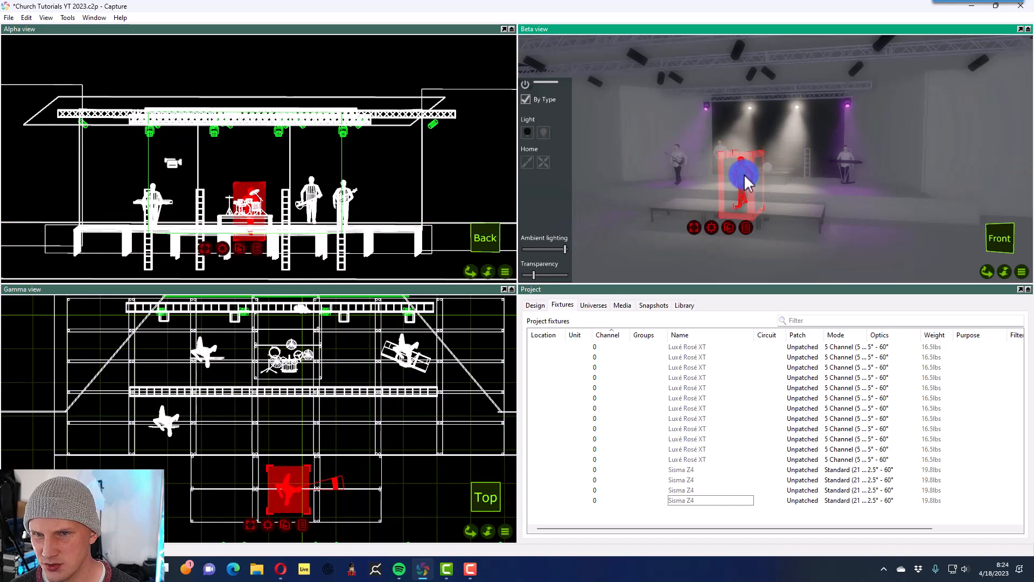
pyautogui.click(784, 110)
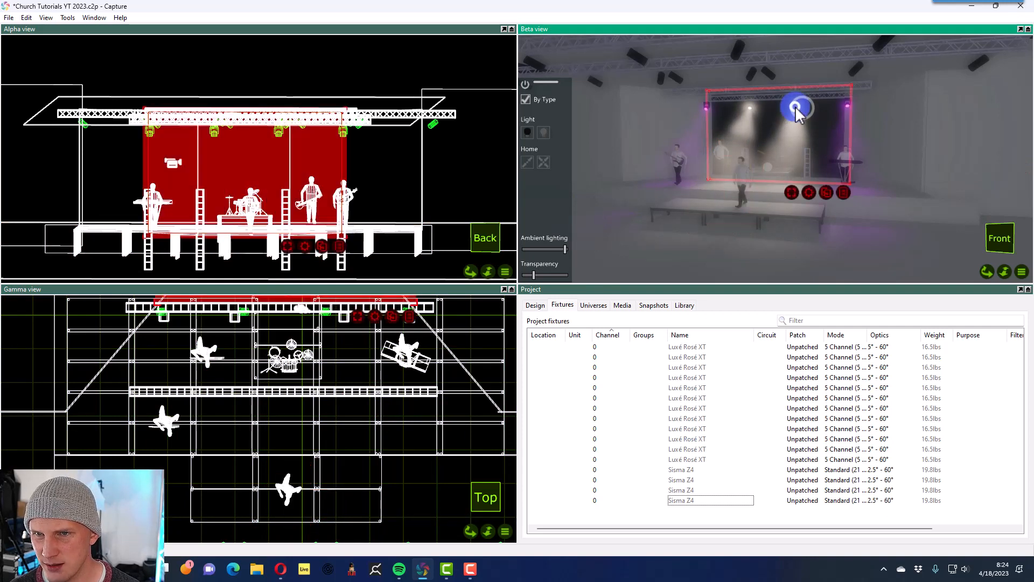
pyautogui.click(275, 50)
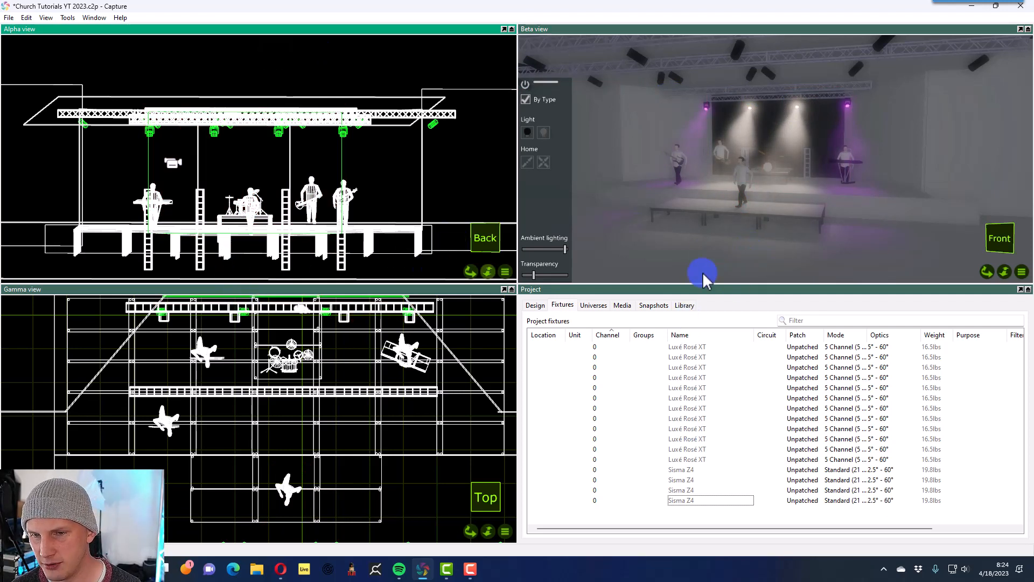
# - Set the tilt of the two inner Sisma Z4 fixtures to about 48°
pyautogui.moveTo(978, 273); pyautogui.dragTo(889, 232)
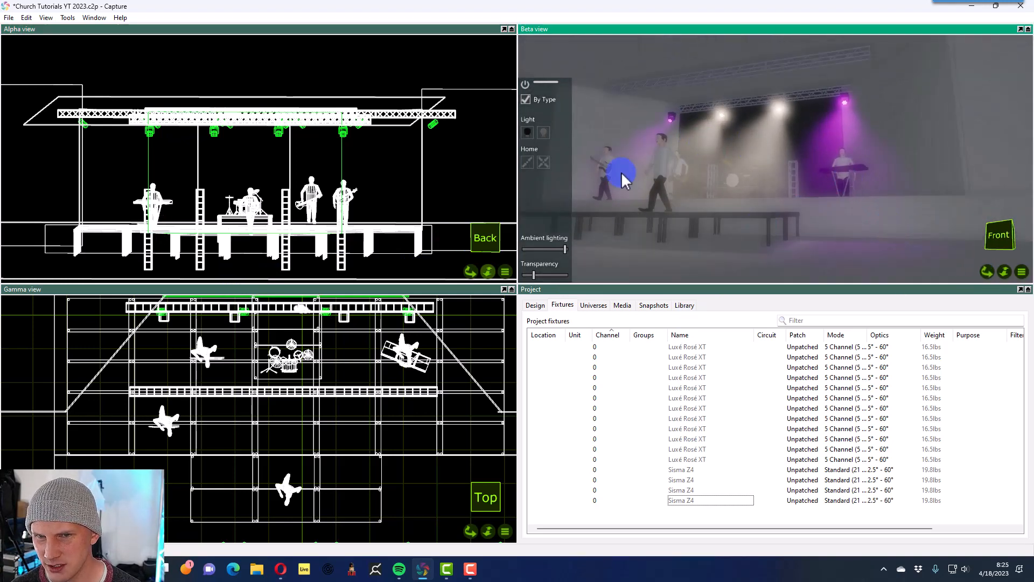
pyautogui.moveTo(985, 272); pyautogui.dragTo(796, 155)
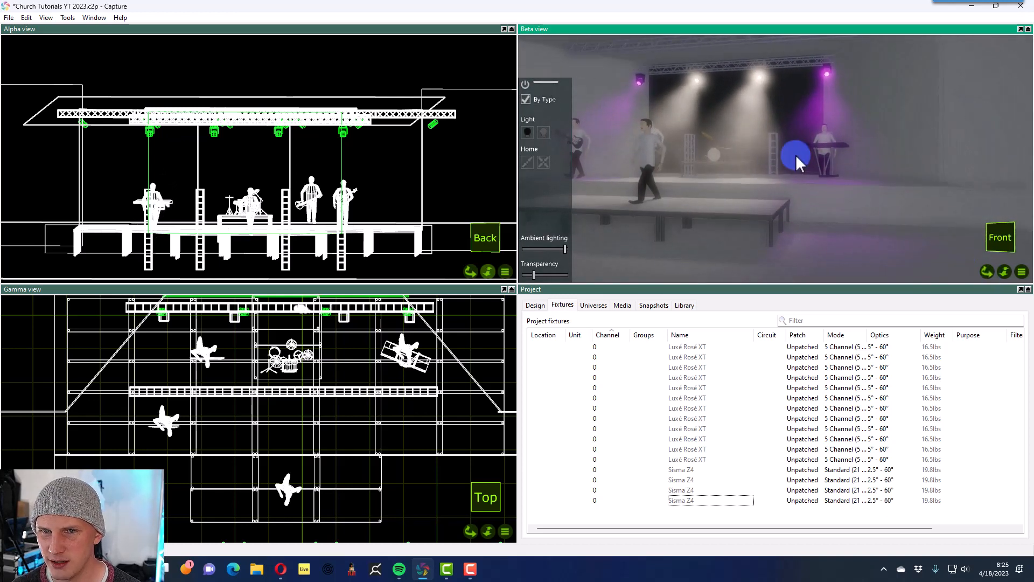
pyautogui.click(696, 80)
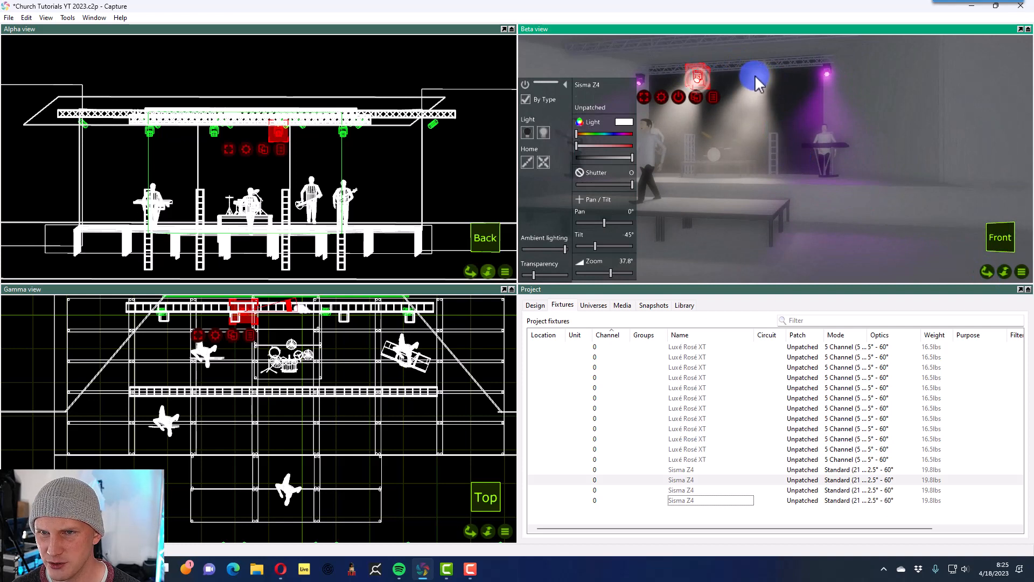
pyautogui.keyDown('ctrl'); pyautogui.click(755, 76); pyautogui.keyUp('ctrl')
pyautogui.moveTo(595, 245); pyautogui.dragTo(593, 246)
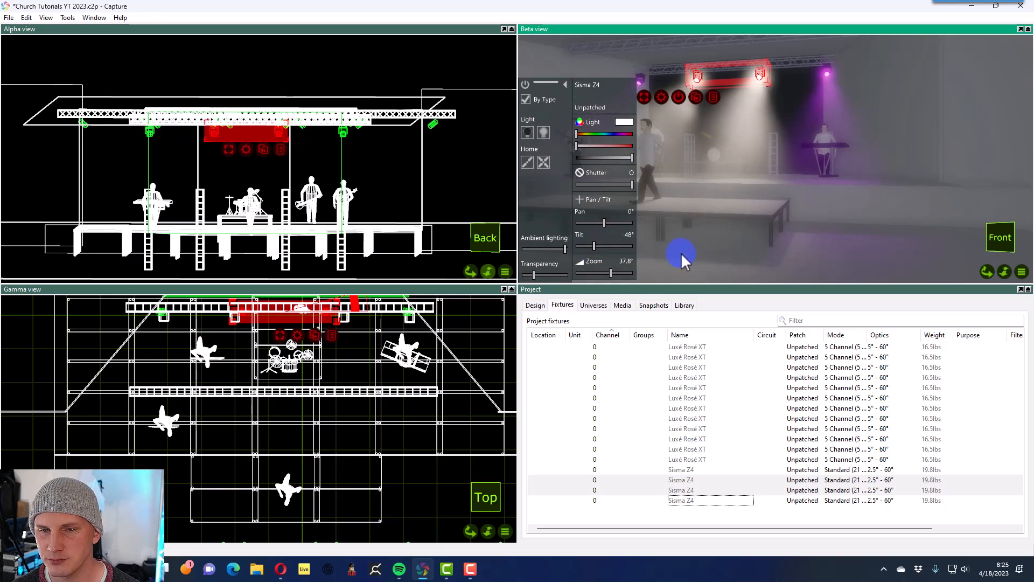
# - Lower the ambient lighting slightly in the Beta view and clear the selection
pyautogui.moveTo(565, 249)
pyautogui.mouseDown()
pyautogui.moveTo(542, 249)
pyautogui.moveTo(561, 248)
pyautogui.mouseUp()
pyautogui.click(985, 170)
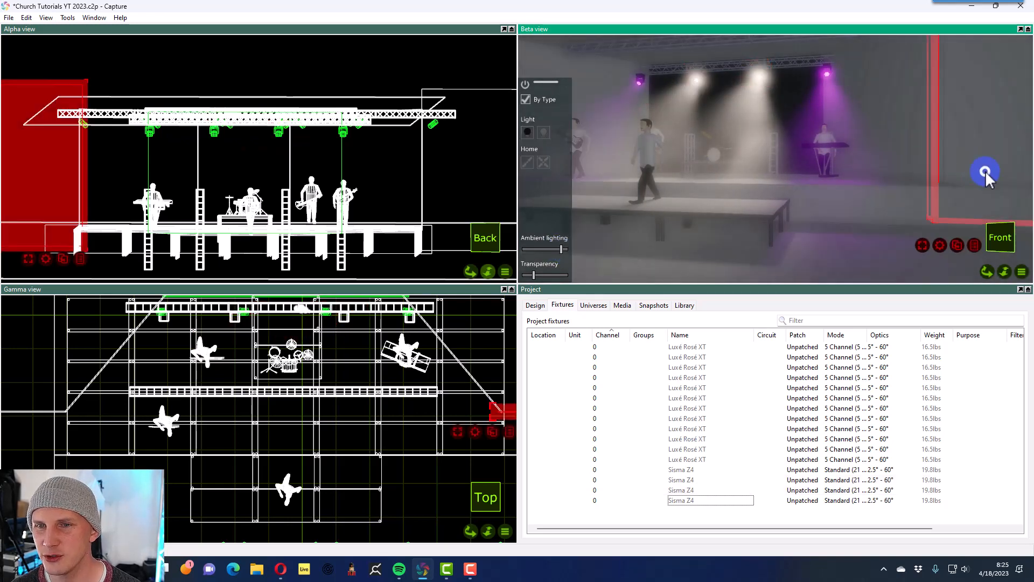
pyautogui.click(813, 212)
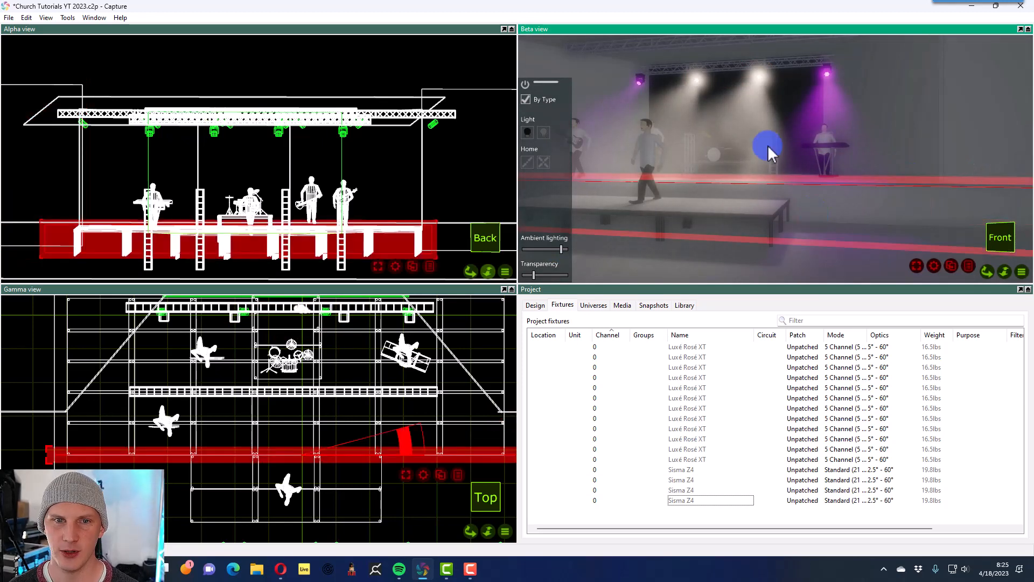
pyautogui.click(499, 74)
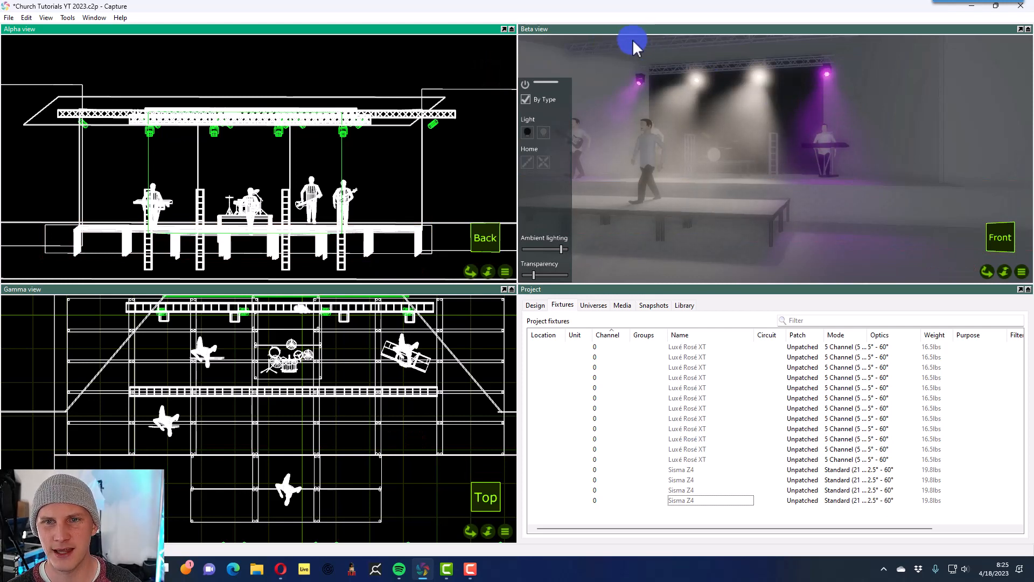
# - Place two Spectra 300 moving heads from the Volux library on the front truss, one on each side
pyautogui.scroll(-2, 635, 43)
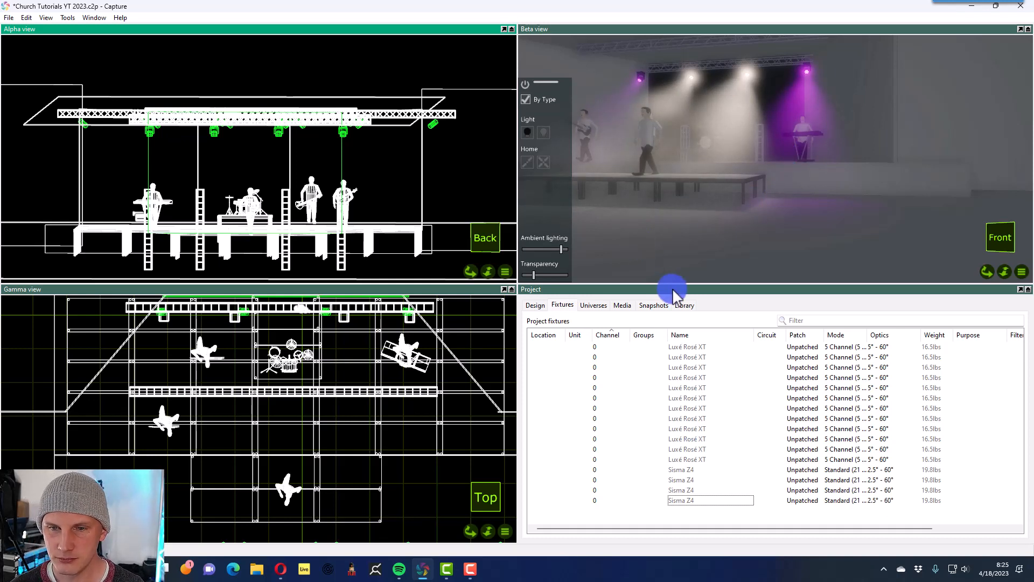
pyautogui.scroll(-1, 279, 383)
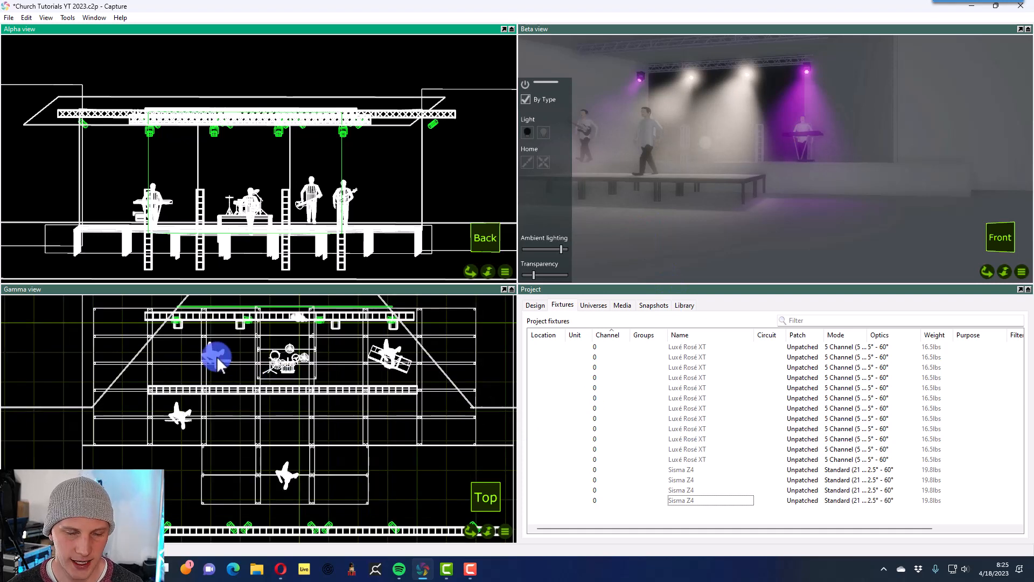
pyautogui.scroll(-1, 220, 357)
pyautogui.scroll(1, 311, 483)
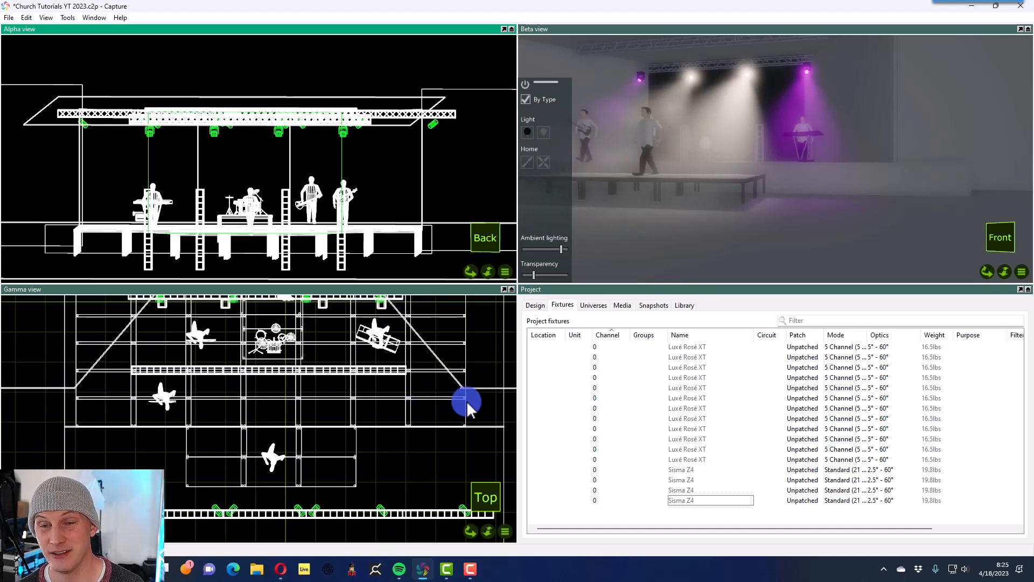
pyautogui.scroll(-3, 771, 237)
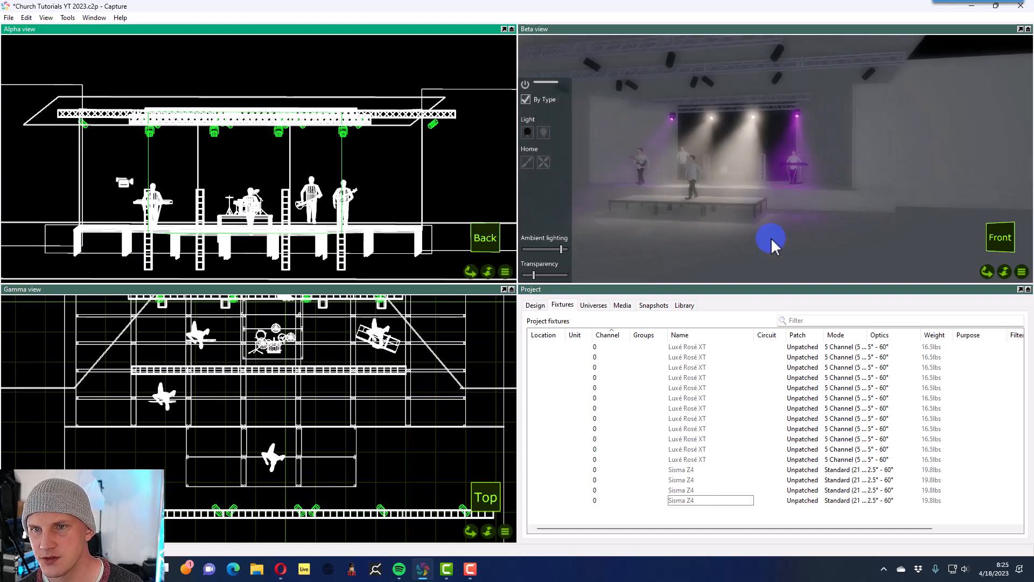
pyautogui.moveTo(710, 159); pyautogui.dragTo(684, 124)
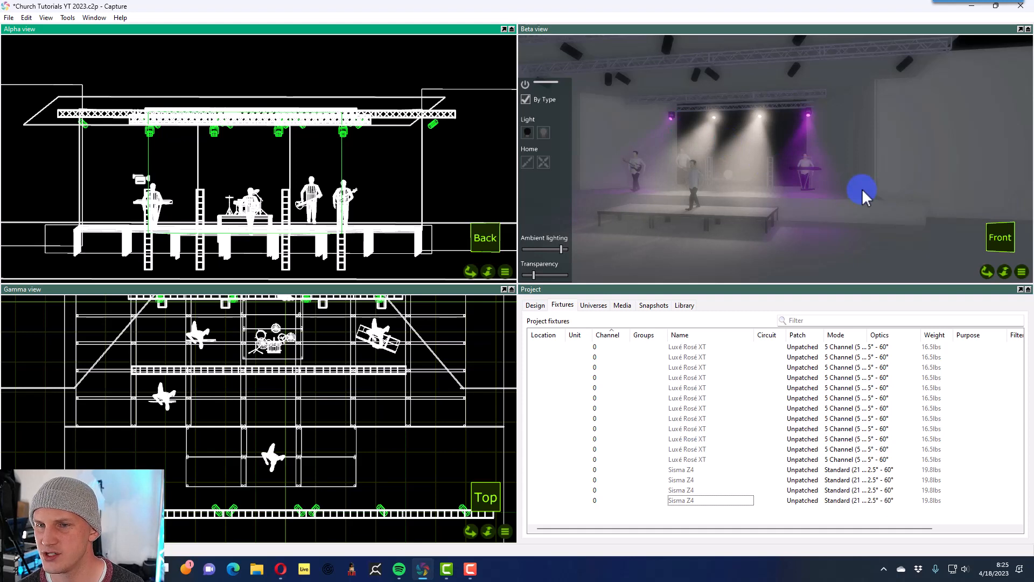
pyautogui.click(692, 305)
pyautogui.click(667, 433)
pyautogui.click(658, 415)
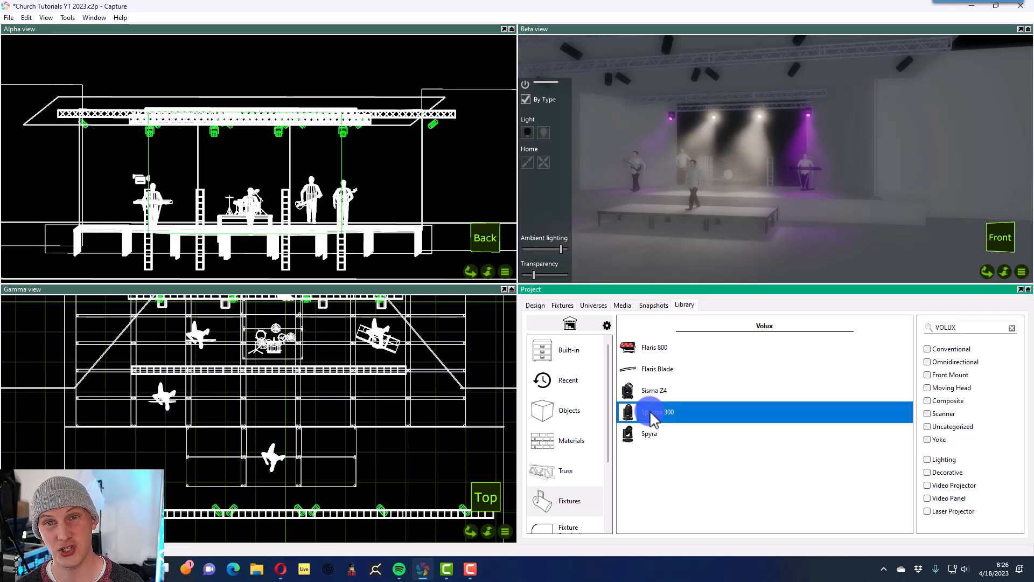
pyautogui.moveTo(651, 416); pyautogui.dragTo(179, 515)
pyautogui.moveTo(248, 502); pyautogui.dragTo(366, 508)
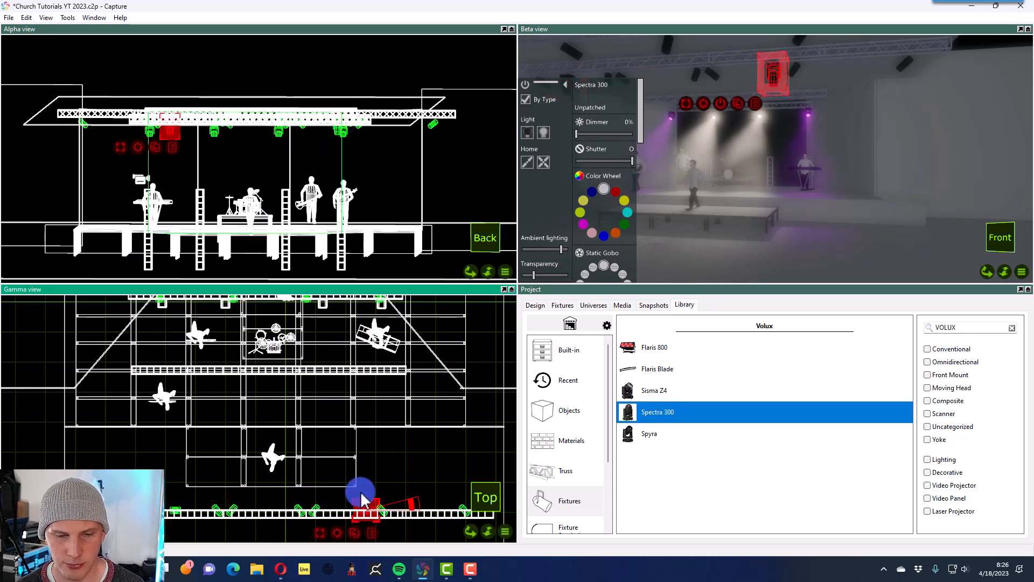
# - Nudge the front-truss Spectra 300 fixtures on the truss, and turn the one on the keyboard player's side on to 100%
pyautogui.click(175, 509)
pyautogui.moveTo(176, 509); pyautogui.dragTo(369, 509)
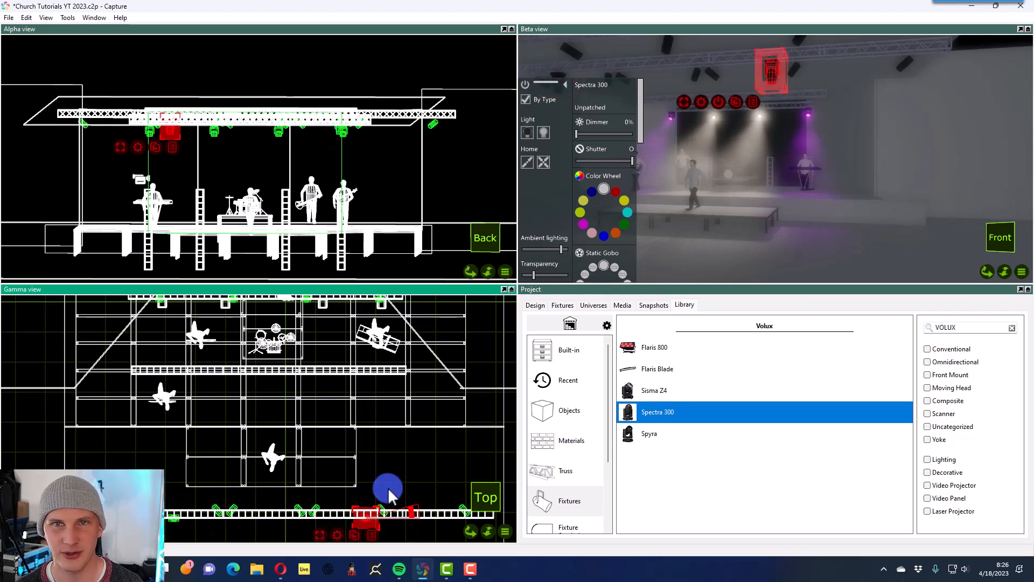
pyautogui.click(412, 466)
pyautogui.click(367, 521)
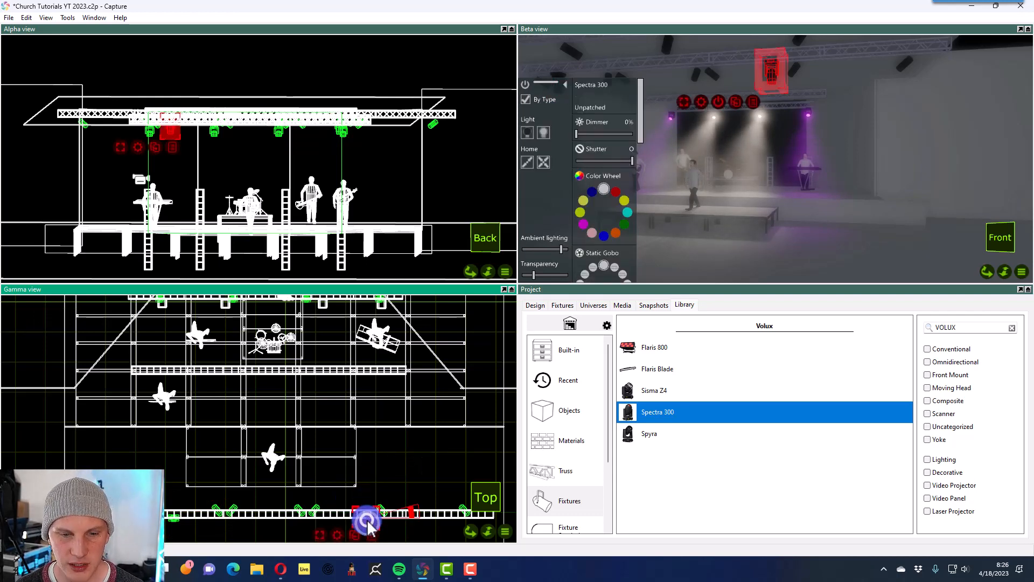
pyautogui.click(547, 131)
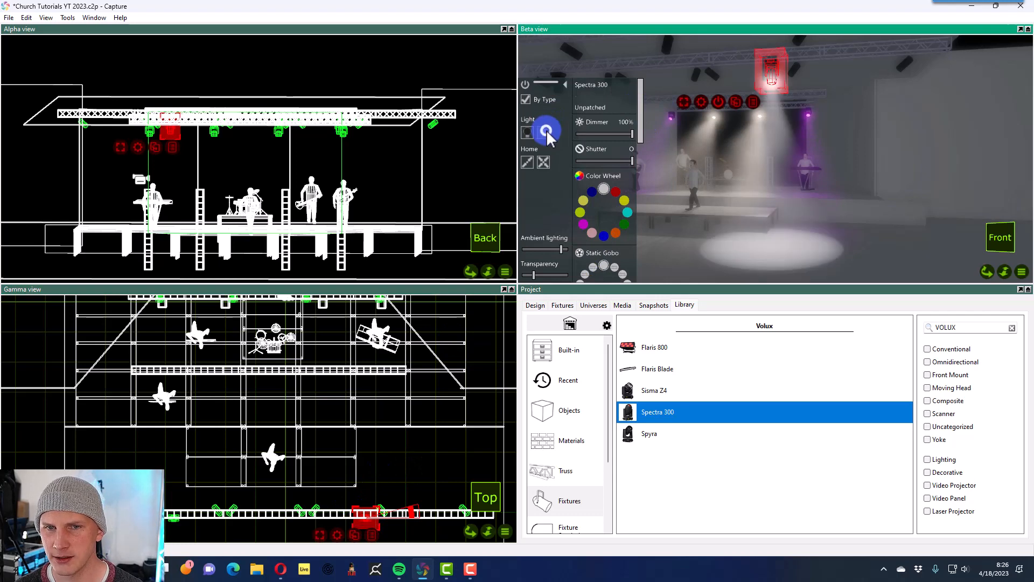
# - Try several static and rotating gobos on the lit Spectra 300
pyautogui.click(591, 266)
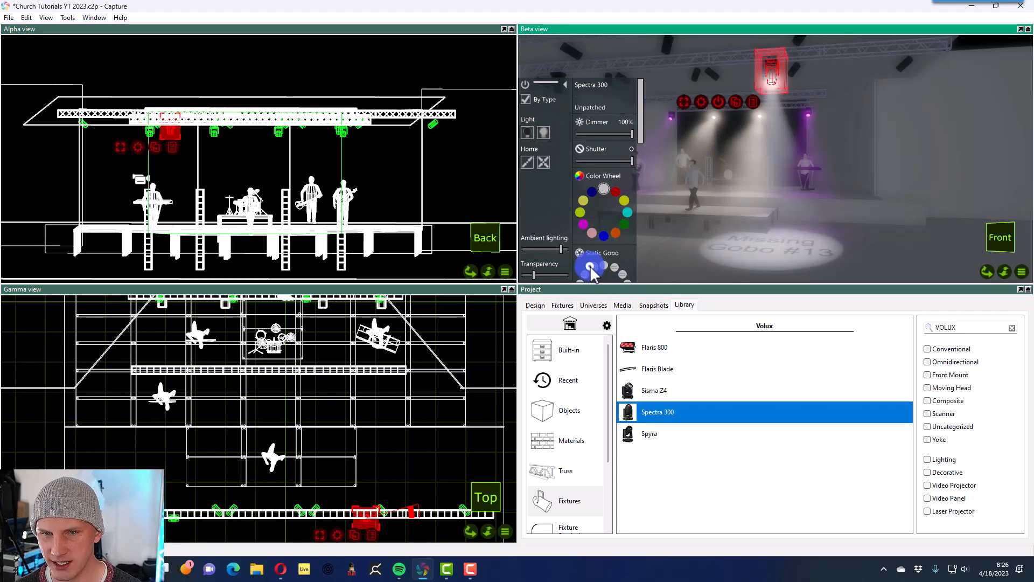
pyautogui.click(621, 277)
pyautogui.scroll(-4, 621, 270)
pyautogui.click(602, 259)
pyautogui.click(585, 251)
pyautogui.click(599, 209)
pyautogui.scroll(-6, 599, 209)
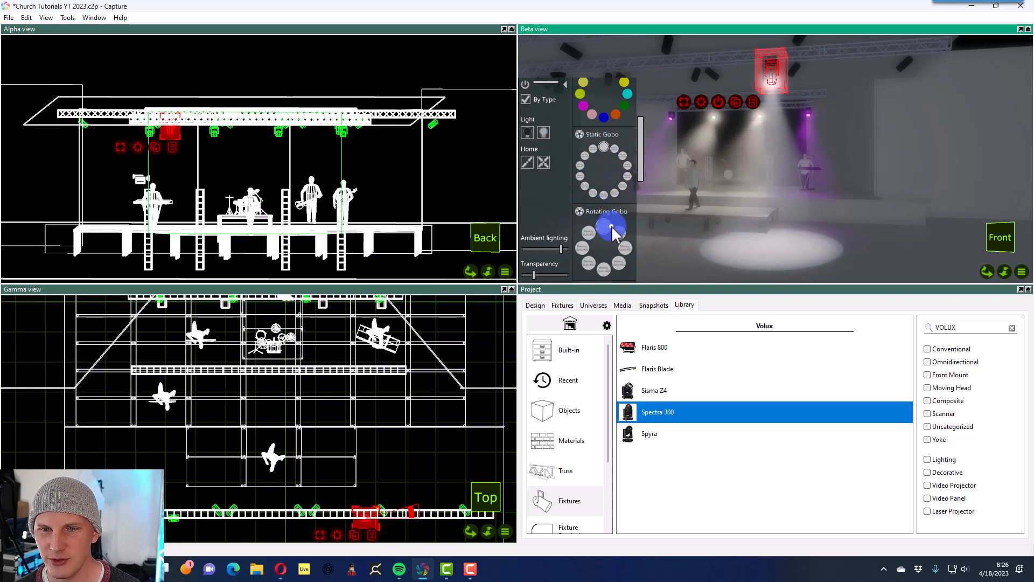
pyautogui.click(609, 225)
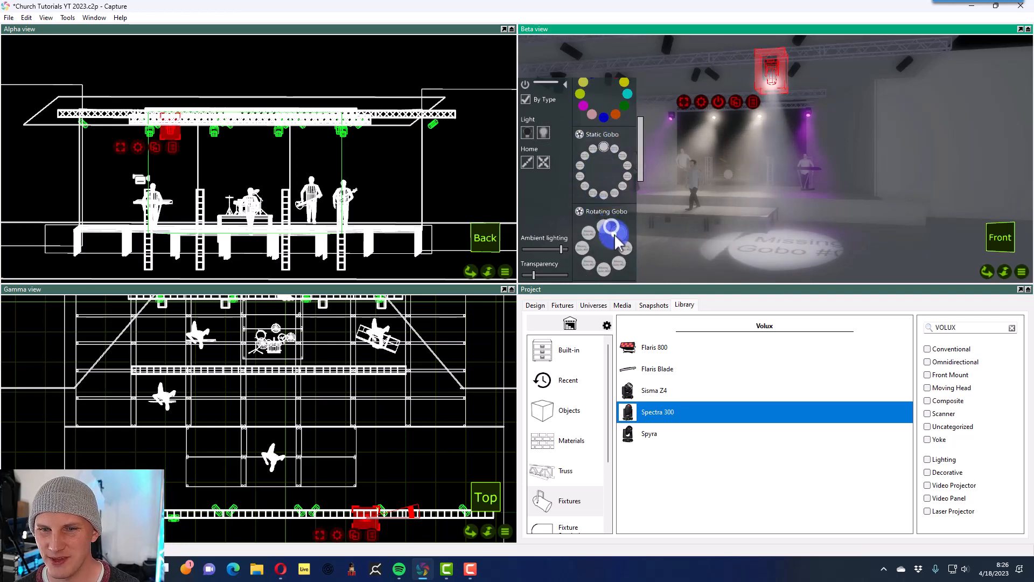
# - Aim the lit Spectra 300 at the wall beside the keyboard player, and try green before returning its color wheel to white
pyautogui.click(855, 145)
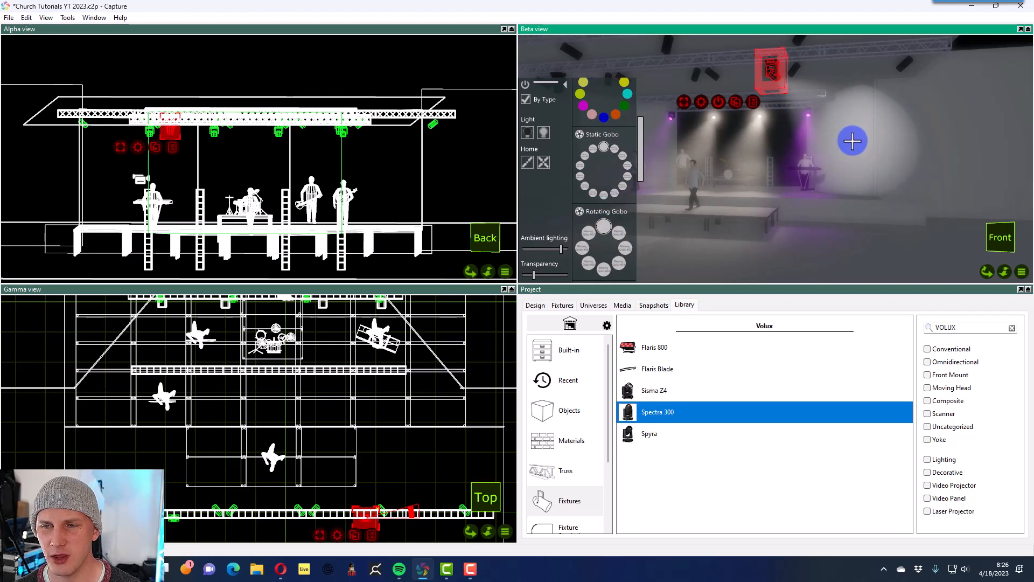
pyautogui.moveTo(845, 148)
pyautogui.mouseDown()
pyautogui.moveTo(952, 136)
pyautogui.moveTo(950, 205)
pyautogui.moveTo(855, 266)
pyautogui.moveTo(745, 210)
pyautogui.moveTo(719, 210)
pyautogui.moveTo(806, 215)
pyautogui.moveTo(774, 187)
pyautogui.moveTo(700, 183)
pyautogui.moveTo(741, 182)
pyautogui.moveTo(794, 229)
pyautogui.moveTo(785, 242)
pyautogui.moveTo(794, 215)
pyautogui.moveTo(801, 210)
pyautogui.moveTo(794, 231)
pyautogui.moveTo(855, 145)
pyautogui.mouseUp()
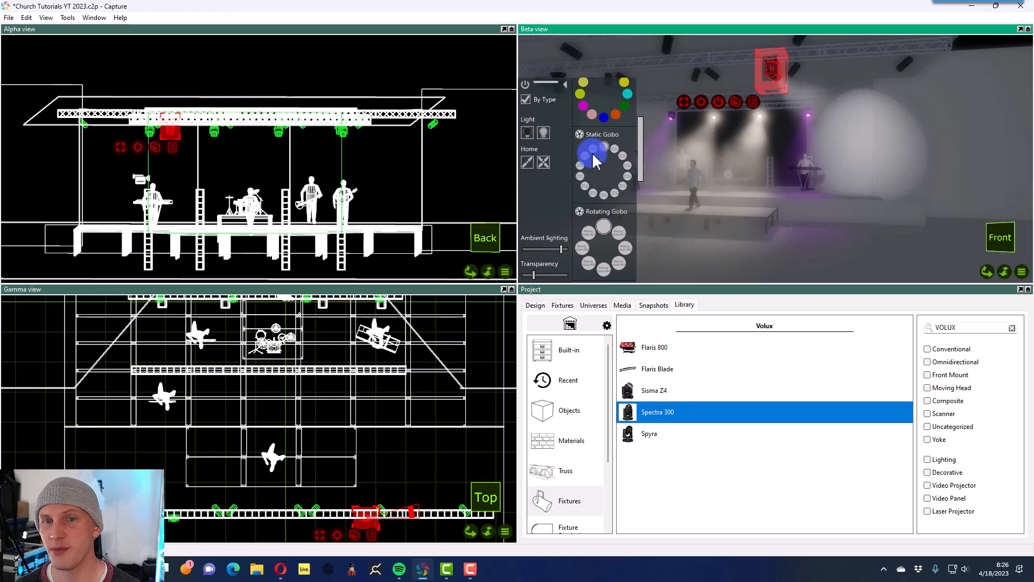
pyautogui.click(624, 105)
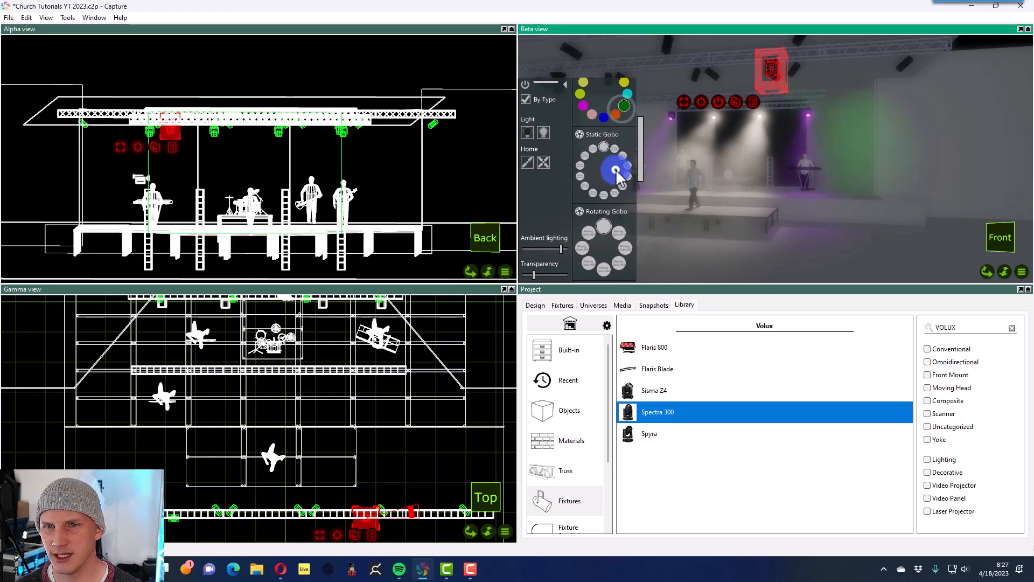
pyautogui.scroll(2, 609, 144)
pyautogui.click(604, 146)
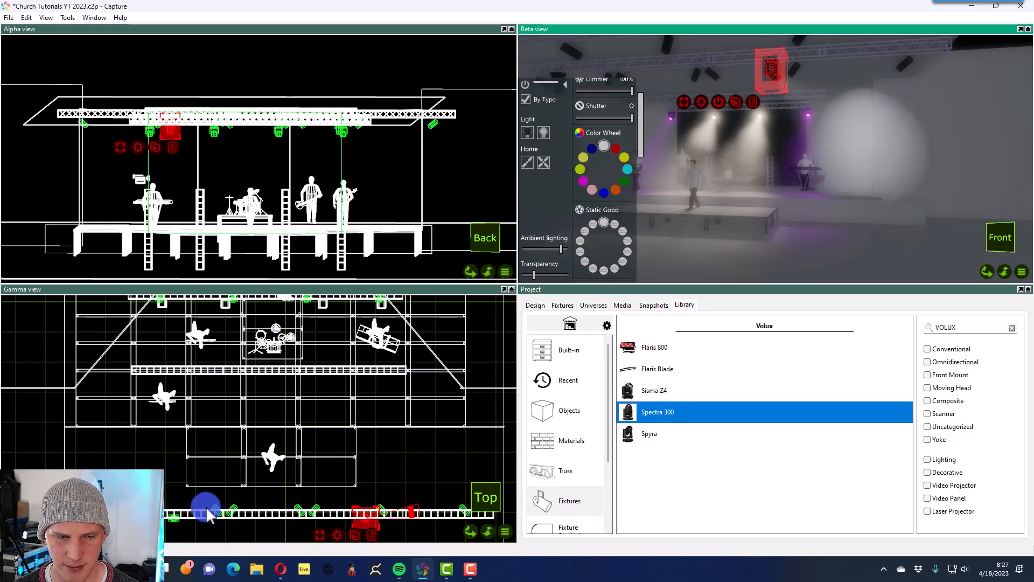
# - Add two Spectra 300 fixtures upstage, one on each side of the drums, and lower them from truss height towards the stage
pyautogui.moveTo(627, 412); pyautogui.dragTo(354, 306)
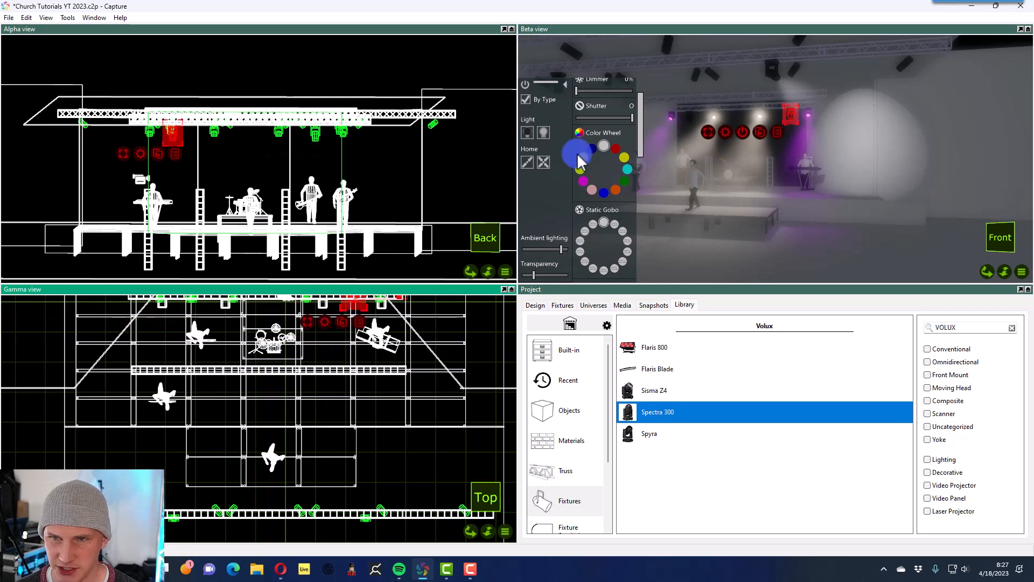
pyautogui.click(689, 117)
pyautogui.moveTo(690, 117); pyautogui.dragTo(688, 167)
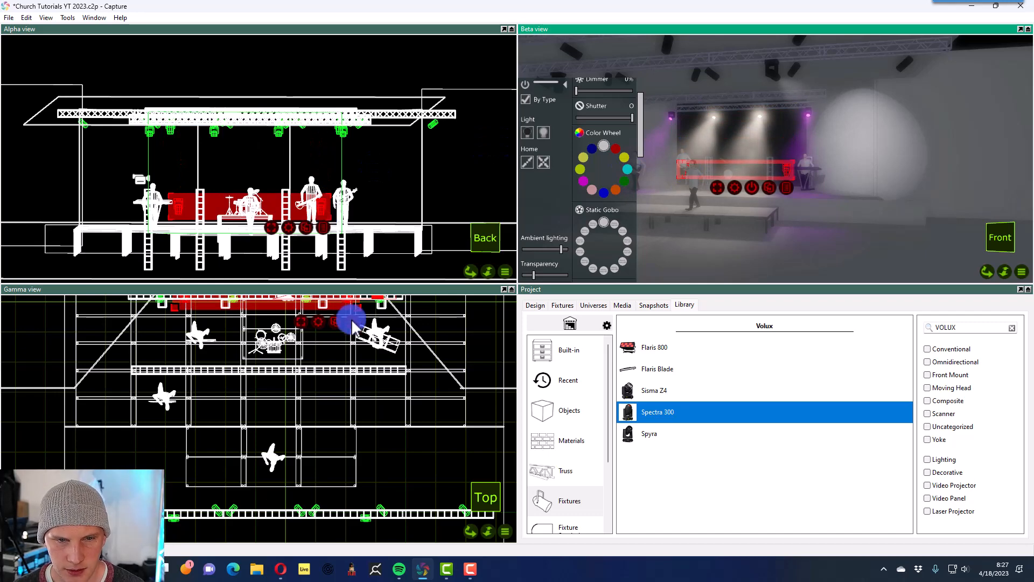
# - Show the Alpha view from the front, and lower the two upstage Spectra 300 fixtures slightly further towards the stage deck
pyautogui.scroll(3, 301, 229)
pyautogui.scroll(-4, 305, 220)
pyautogui.scroll(3, 302, 215)
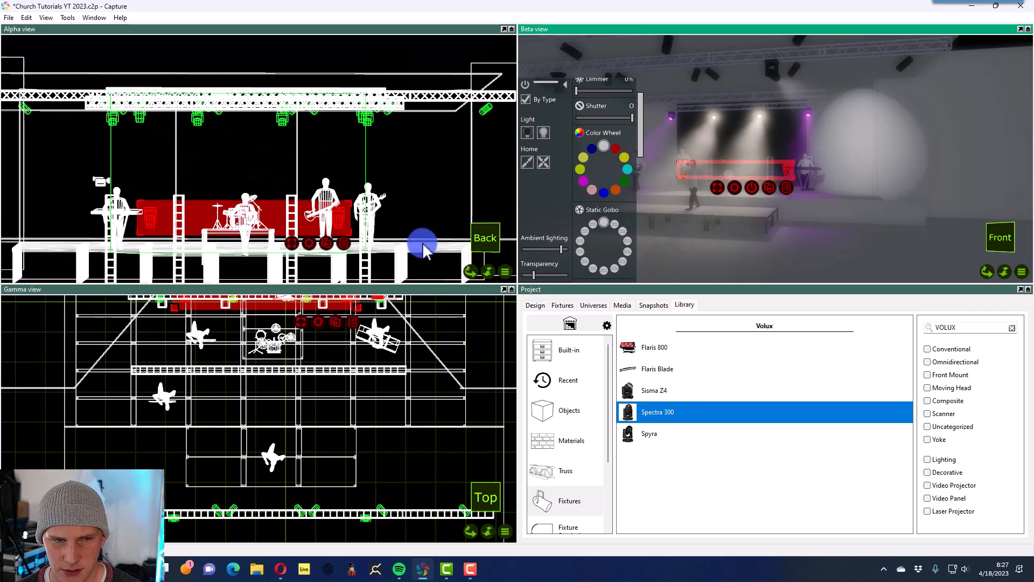
pyautogui.press('t')
pyautogui.press('f')
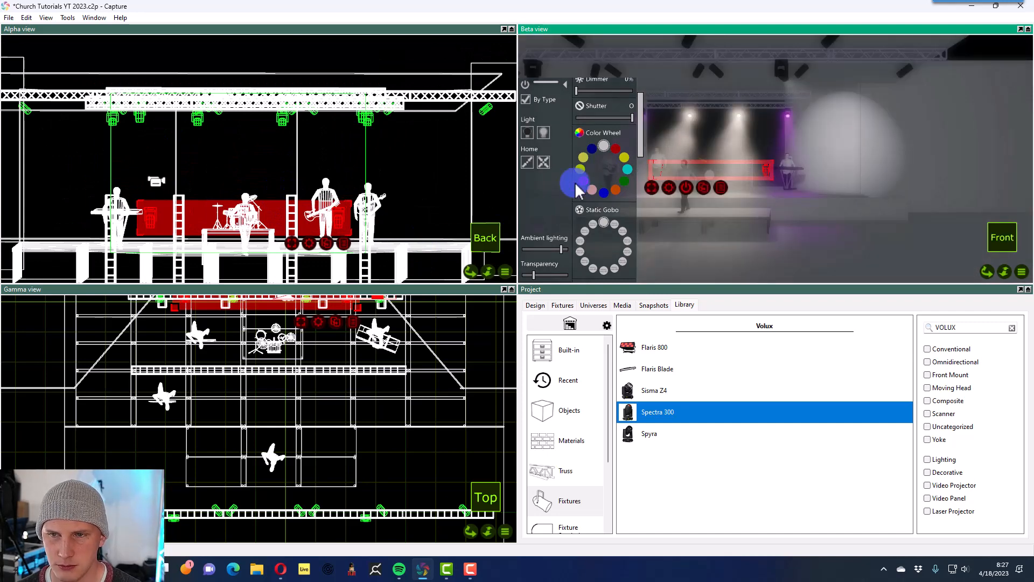
pyautogui.click(319, 159)
pyautogui.click(341, 219)
pyautogui.keyDown('ctrl'); pyautogui.click(151, 212); pyautogui.keyUp('ctrl')
pyautogui.press('f')
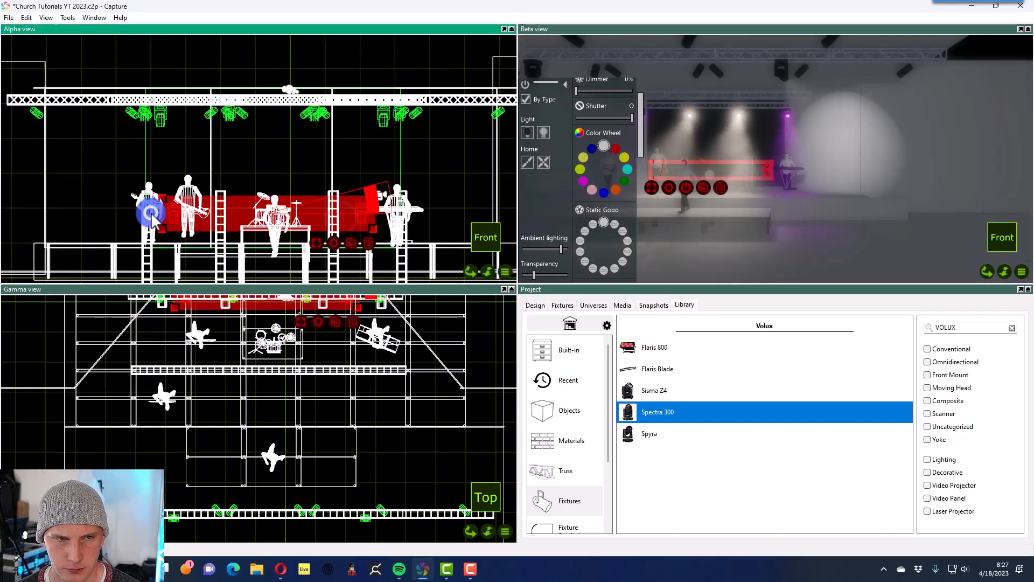
pyautogui.moveTo(377, 204); pyautogui.dragTo(357, 220)
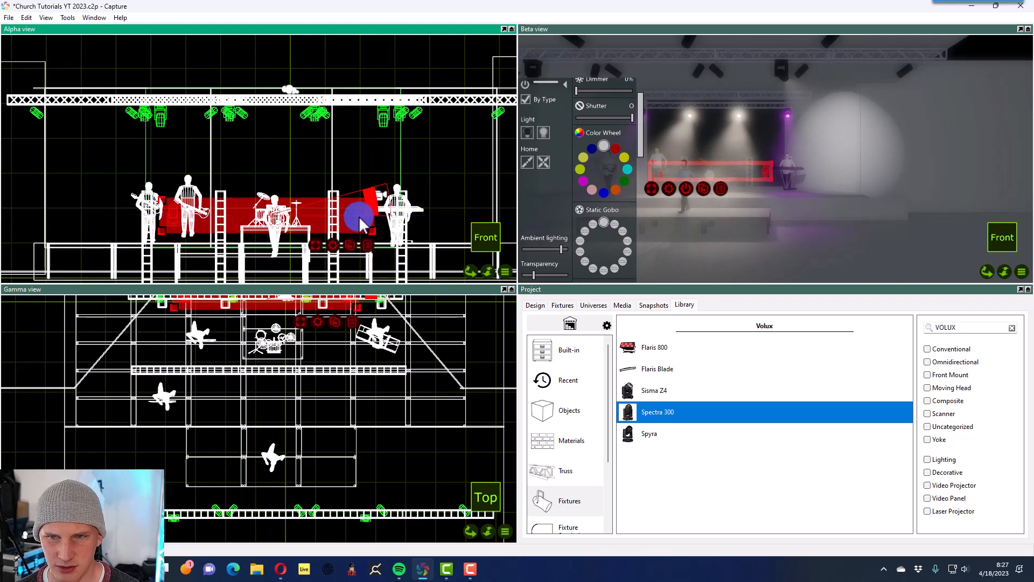
# - Turn the two upstage Spectra 300 fixtures on to 100% and apply the faceted prism
pyautogui.click(548, 133)
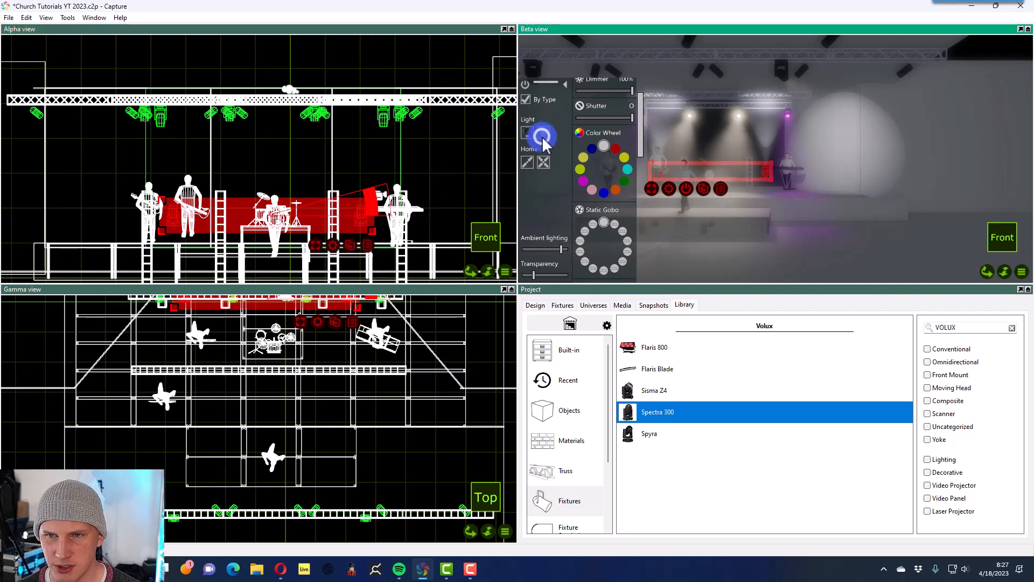
pyautogui.scroll(-5, 611, 162)
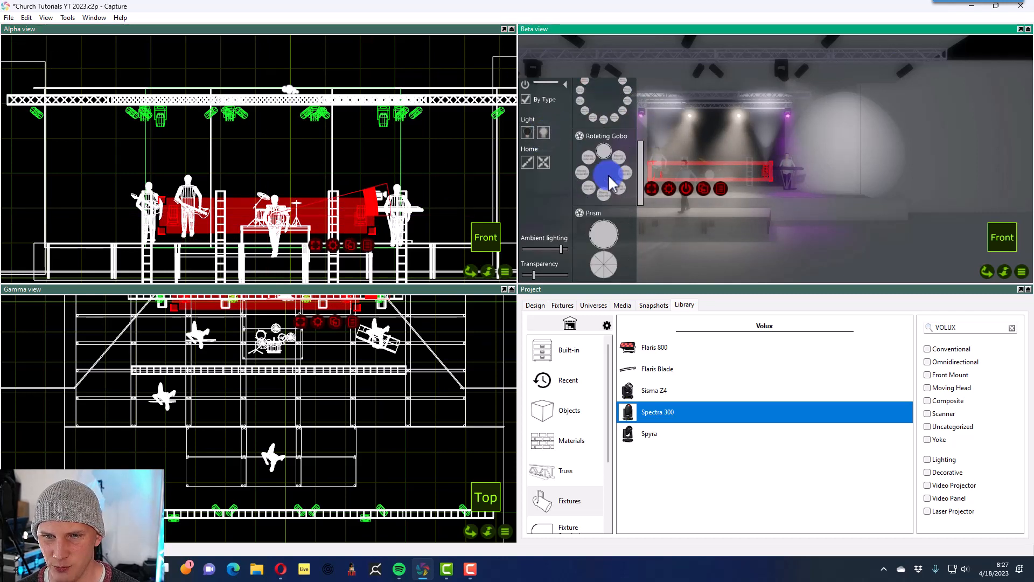
pyautogui.click(603, 200)
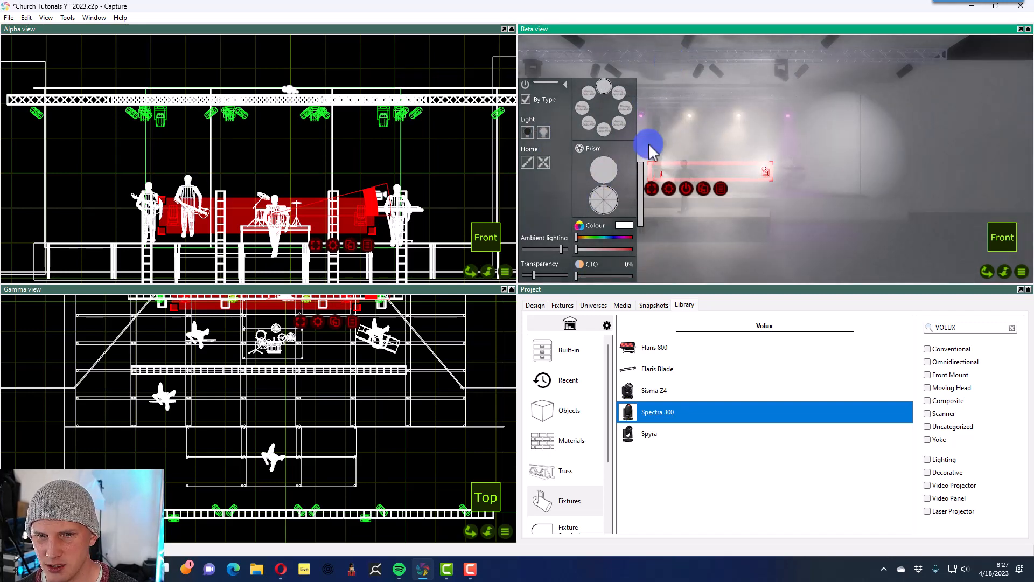
# - Give the two upstage Spectra 300 fixtures a static gobo and the yellow-green color wheel slot
pyautogui.scroll(-3, 606, 200)
pyautogui.scroll(6, 606, 197)
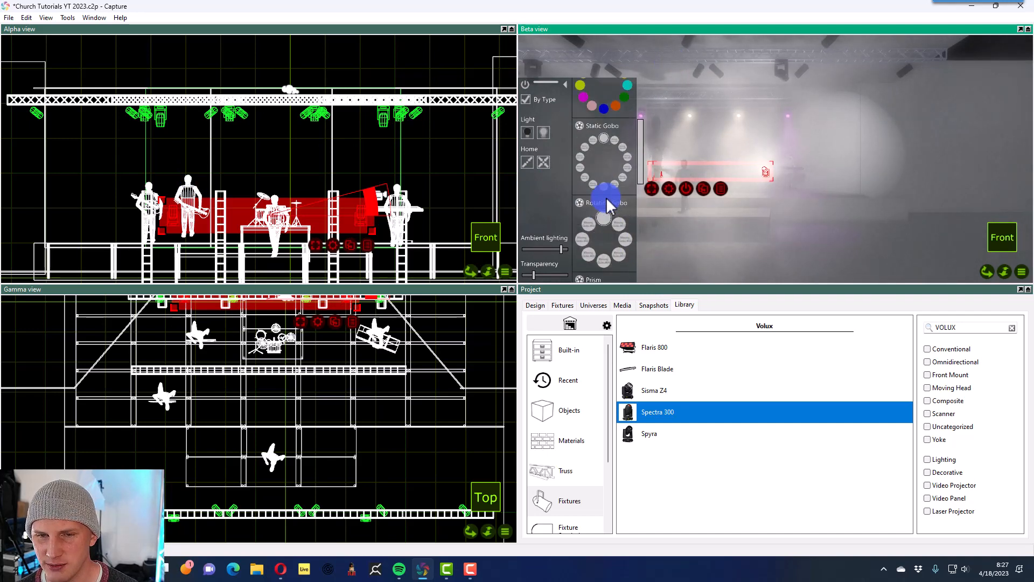
pyautogui.click(615, 247)
pyautogui.click(624, 251)
pyautogui.click(573, 250)
pyautogui.click(580, 192)
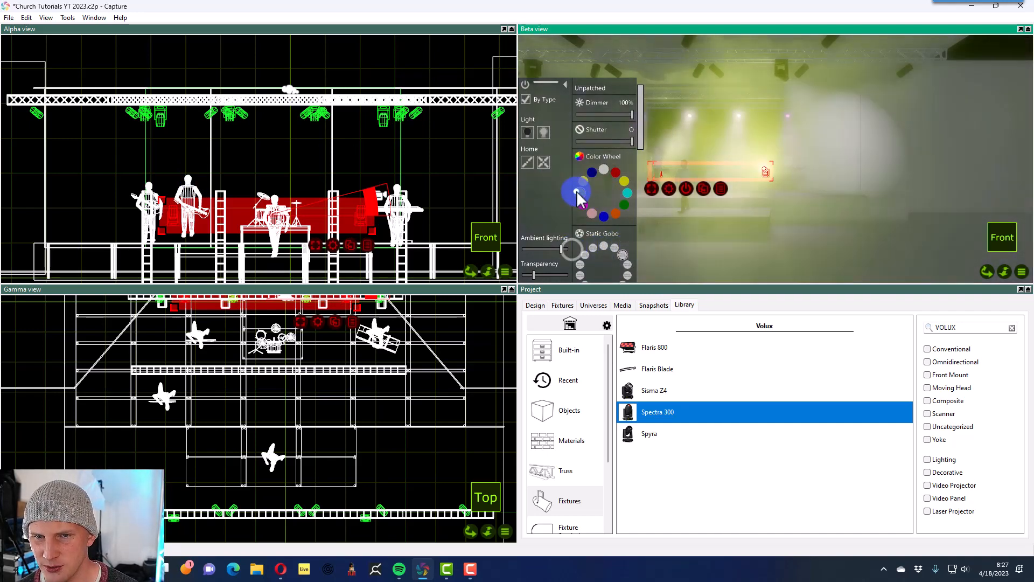
# - Clear the selection and save the project
pyautogui.click(987, 114)
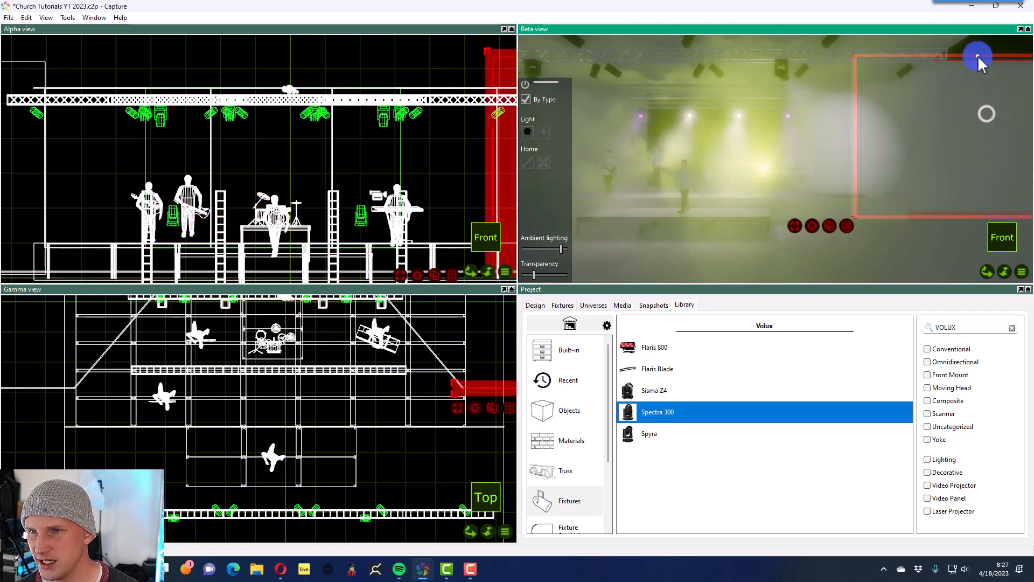
pyautogui.click(790, 212)
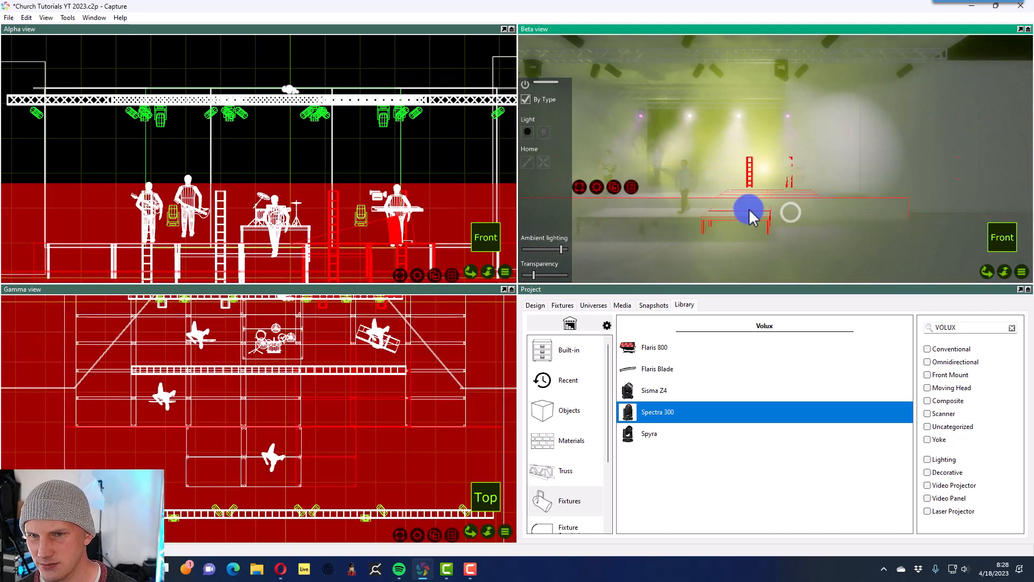
pyautogui.click(976, 43)
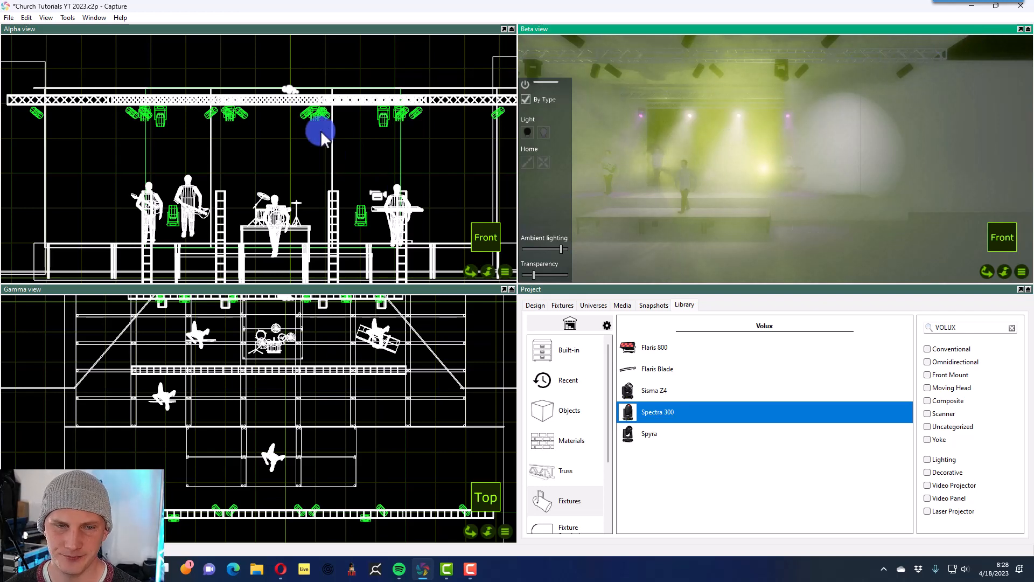
pyautogui.click(329, 56)
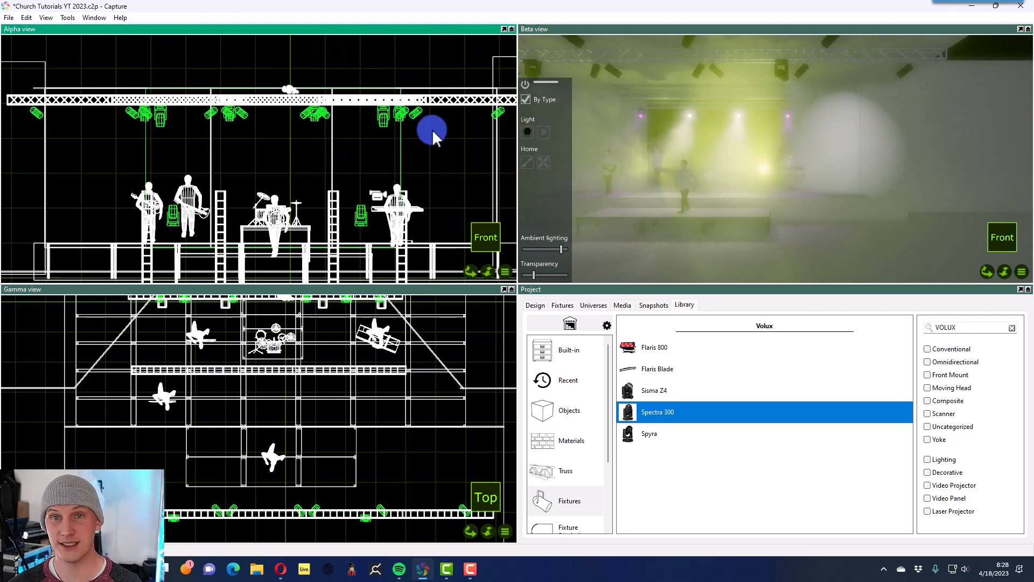
pyautogui.click(311, 54)
pyautogui.hotkey('ctrl', 's')
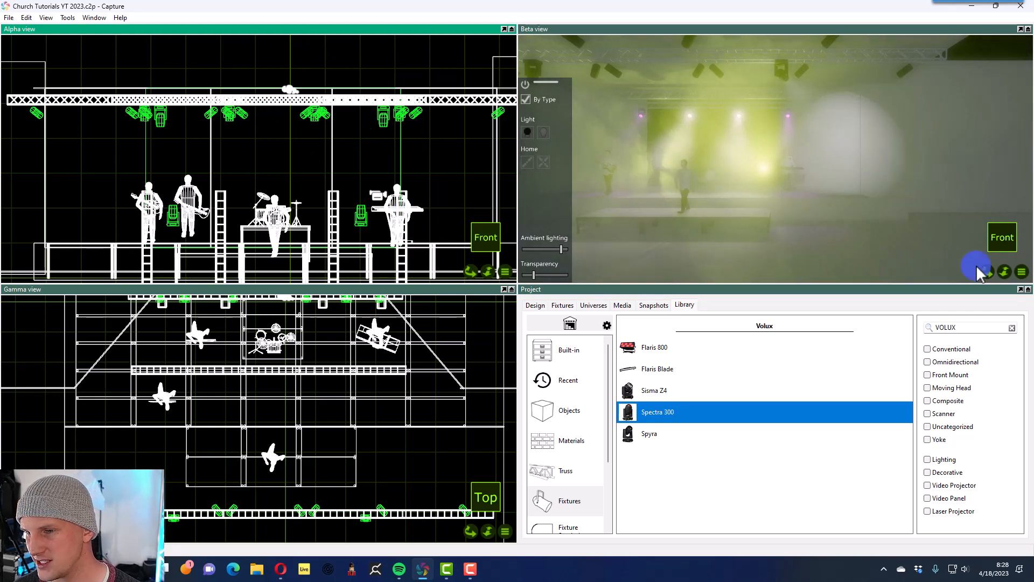
# - Orbit the Beta view to see the stage at an angle, and turn off the two upstage Spectra 300 fixtures
pyautogui.moveTo(984, 277); pyautogui.dragTo(987, 272)
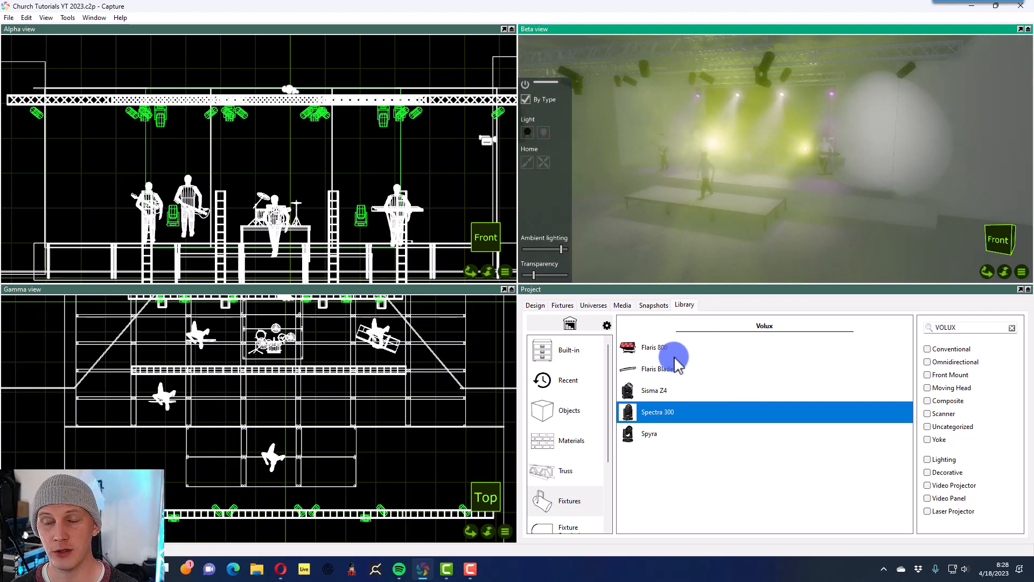
pyautogui.click(809, 148)
pyautogui.keyDown('ctrl'); pyautogui.click(716, 147); pyautogui.keyUp('ctrl')
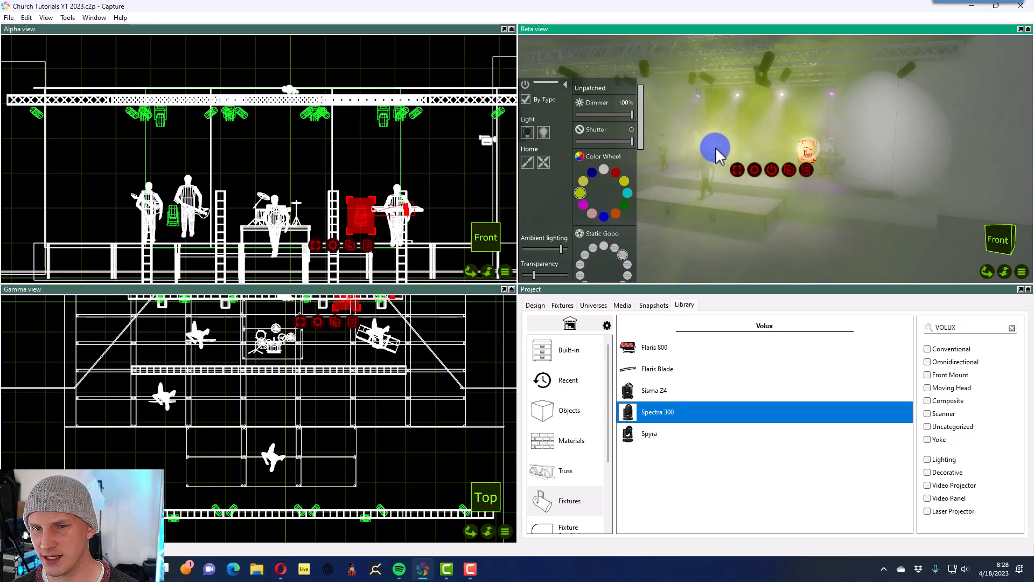
pyautogui.click(532, 128)
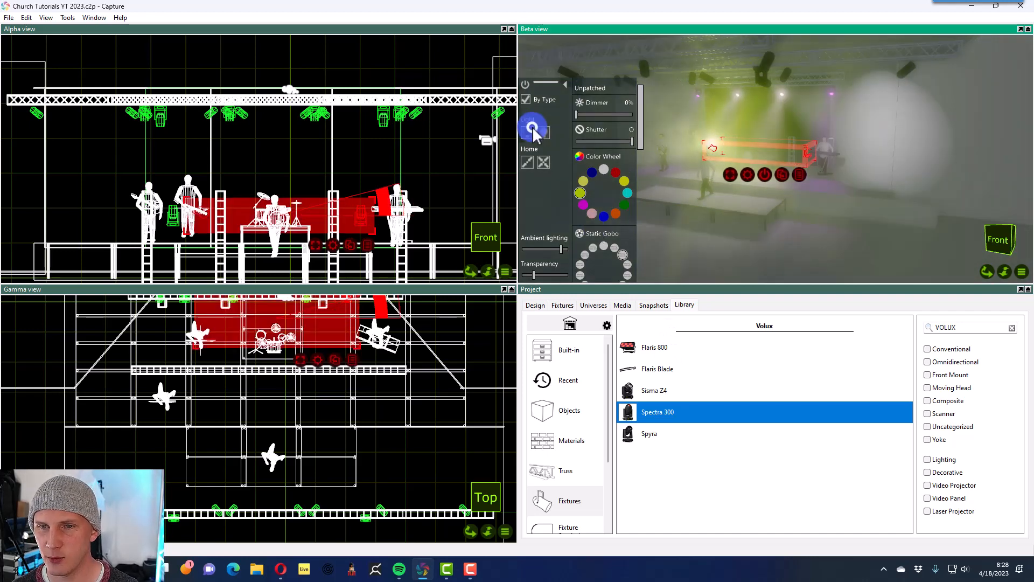
pyautogui.click(721, 142)
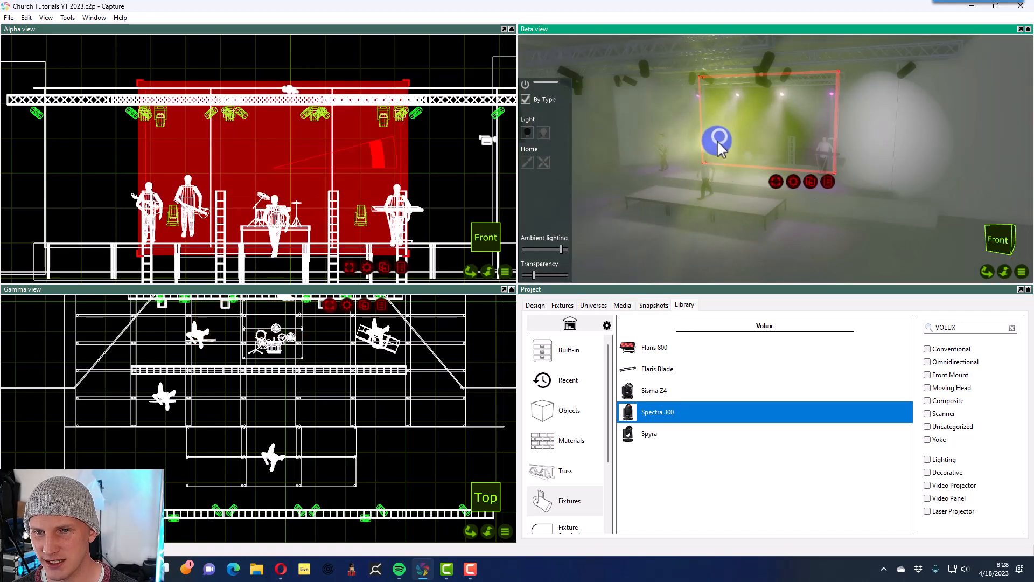
pyautogui.click(708, 139)
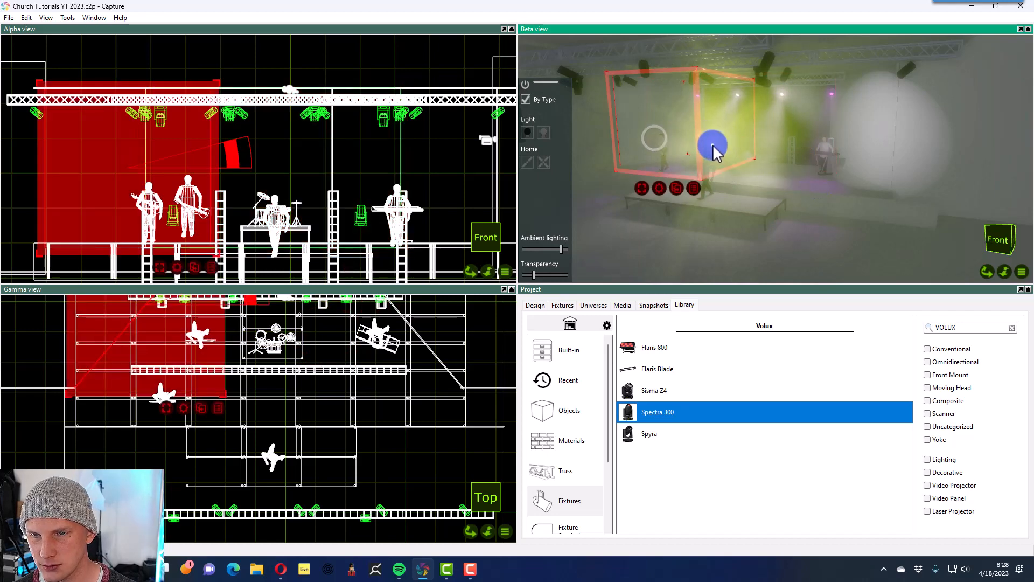
pyautogui.click(712, 143)
pyautogui.click(544, 161)
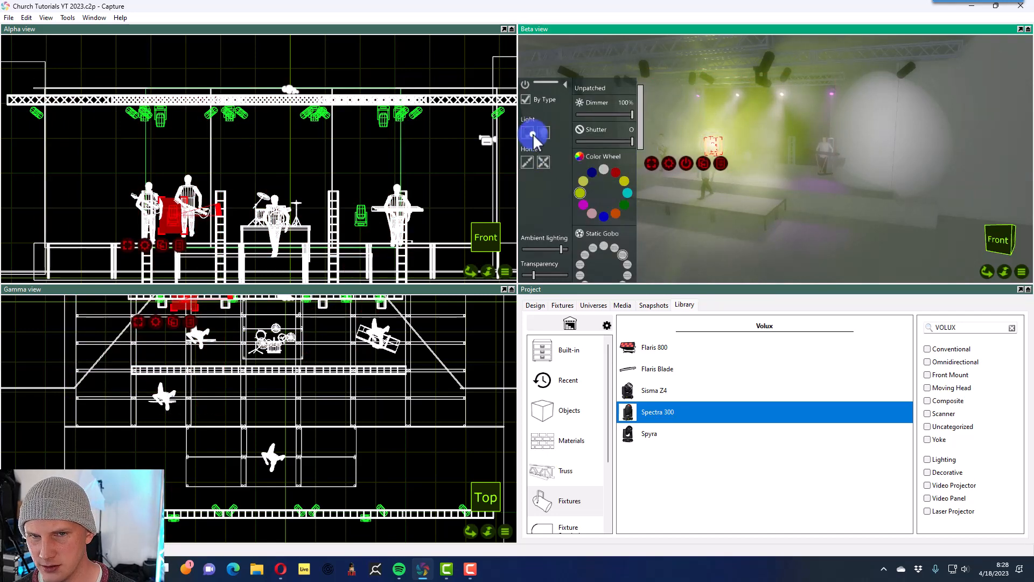
pyautogui.click(532, 134)
pyautogui.click(664, 234)
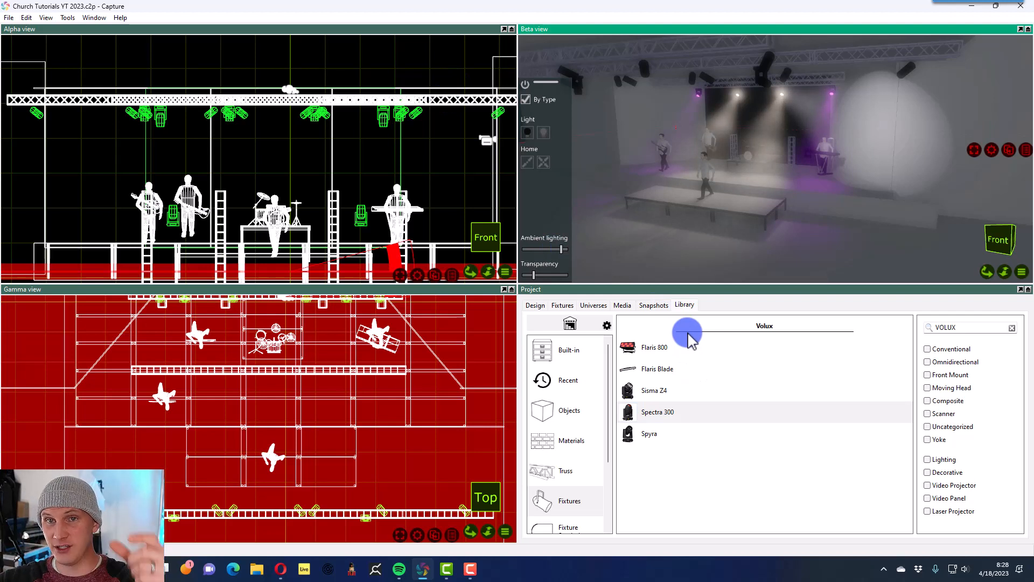
# - Find the Chauvet DJ COLORband PiX-M USB in the library by searching "chauvet pix", and place one in the scene
pyautogui.doubleClick(939, 327)
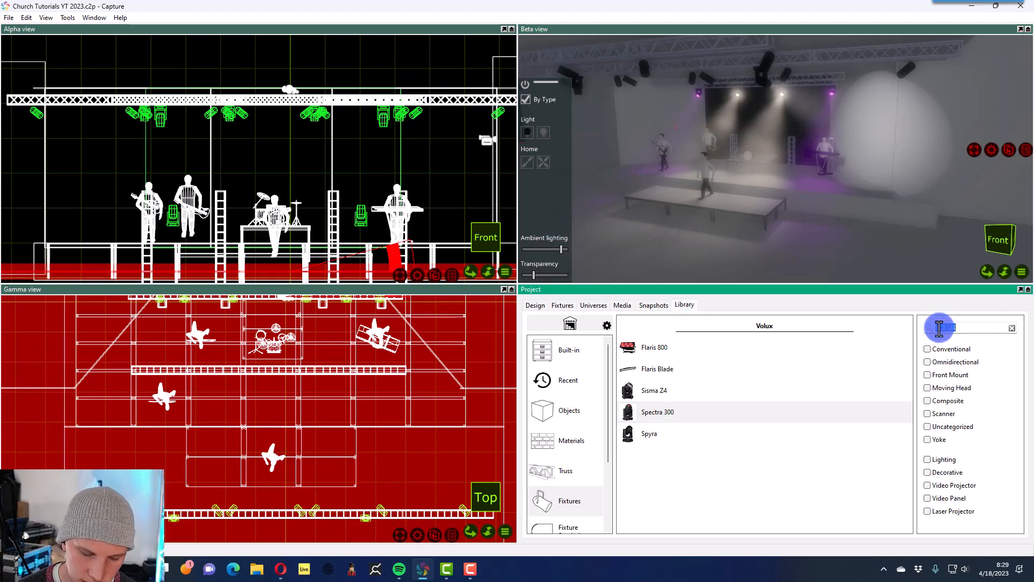
pyautogui.write('chauvet pix')
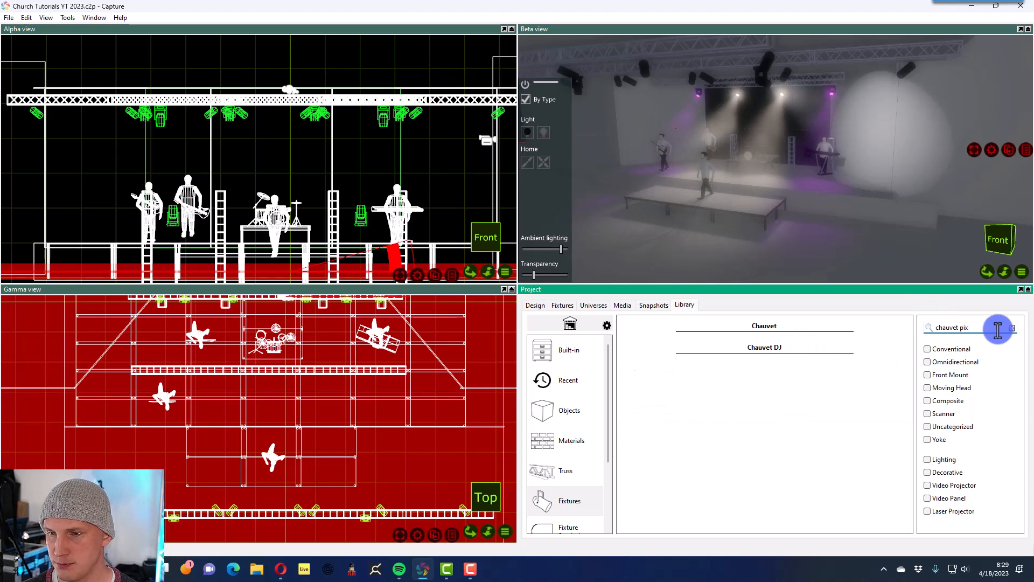
pyautogui.click(735, 350)
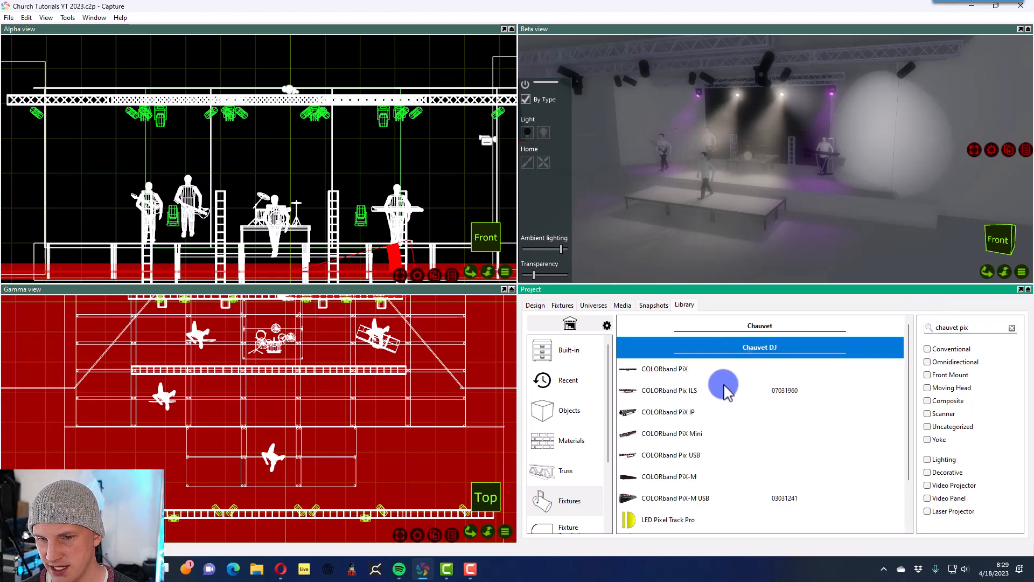
pyautogui.scroll(-1, 688, 455)
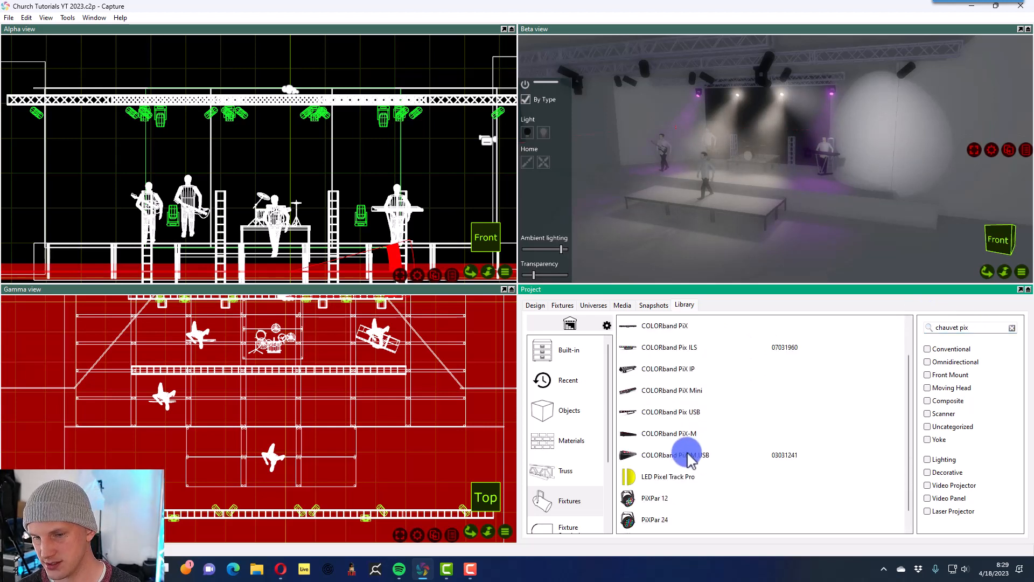
pyautogui.click(690, 456)
pyautogui.scroll(-1, 710, 454)
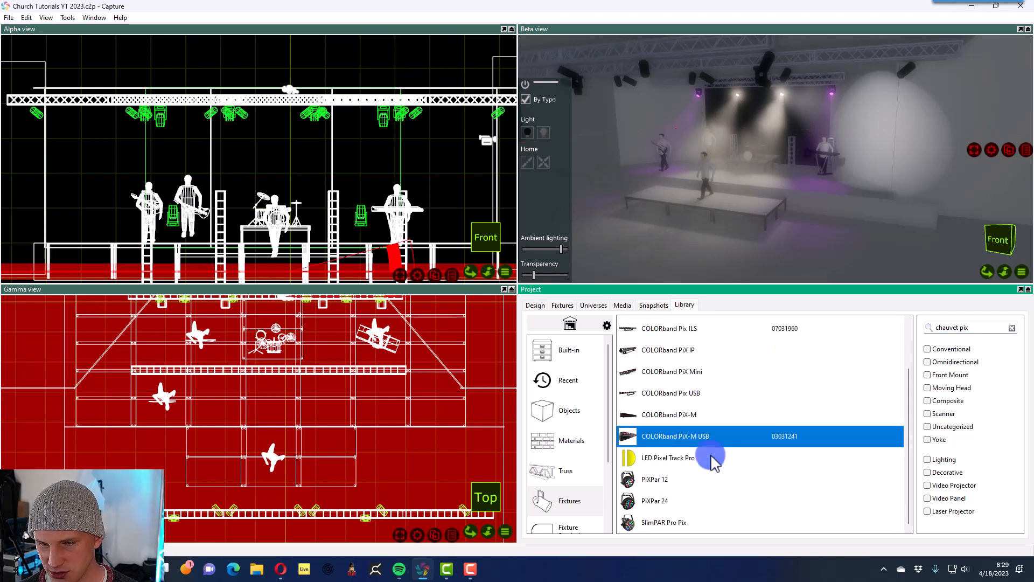
pyautogui.scroll(3, 711, 458)
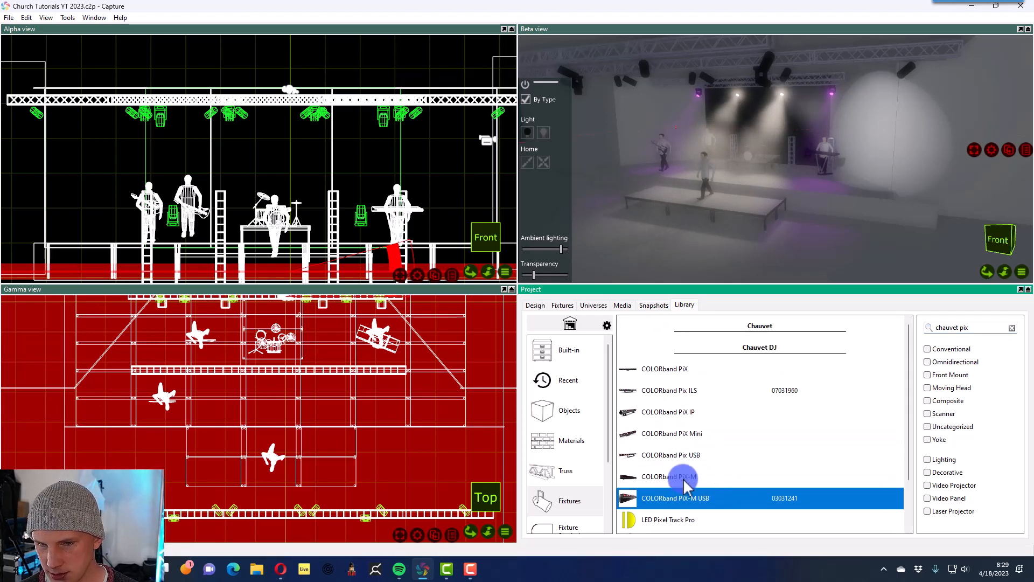
pyautogui.moveTo(686, 495); pyautogui.dragTo(640, 164)
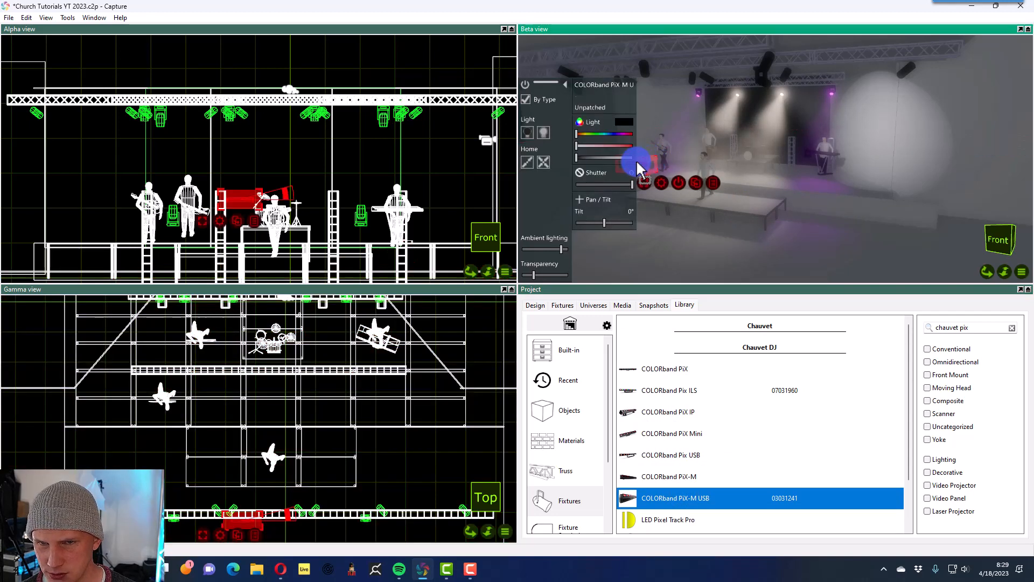
# - Line up two COLORband PiX-M USB bars end to end along the angled wall on the left side of the stage
pyautogui.moveTo(238, 526); pyautogui.dragTo(128, 344)
pyautogui.moveTo(99, 383); pyautogui.dragTo(128, 330)
pyautogui.keyDown('ctrl'); pyautogui.click(95, 371); pyautogui.keyUp('ctrl')
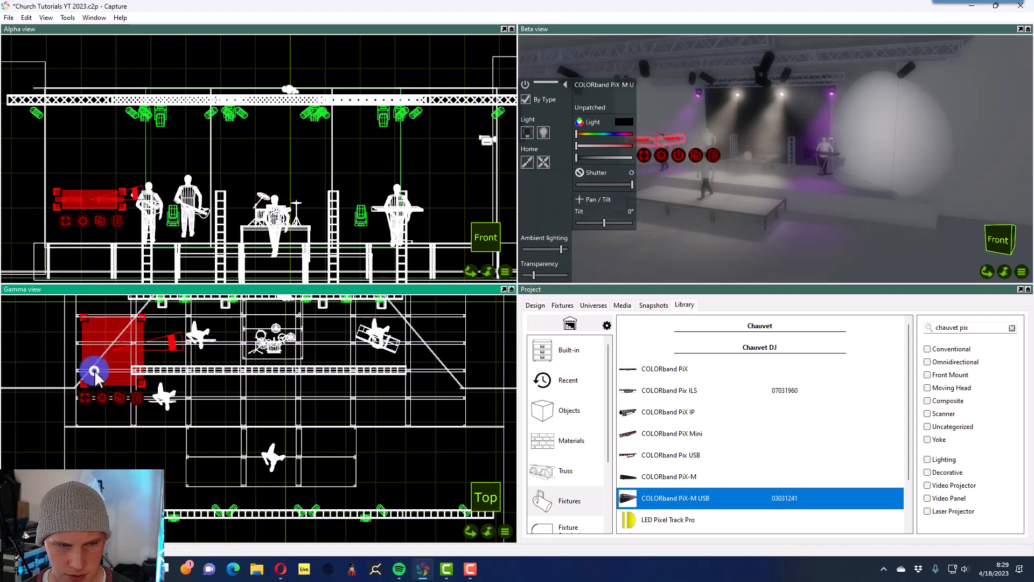
# - Mirror the pair of COLORband bars to the opposite side of the stage and move the copies onto the angled wall there
pyautogui.rightClick(105, 399)
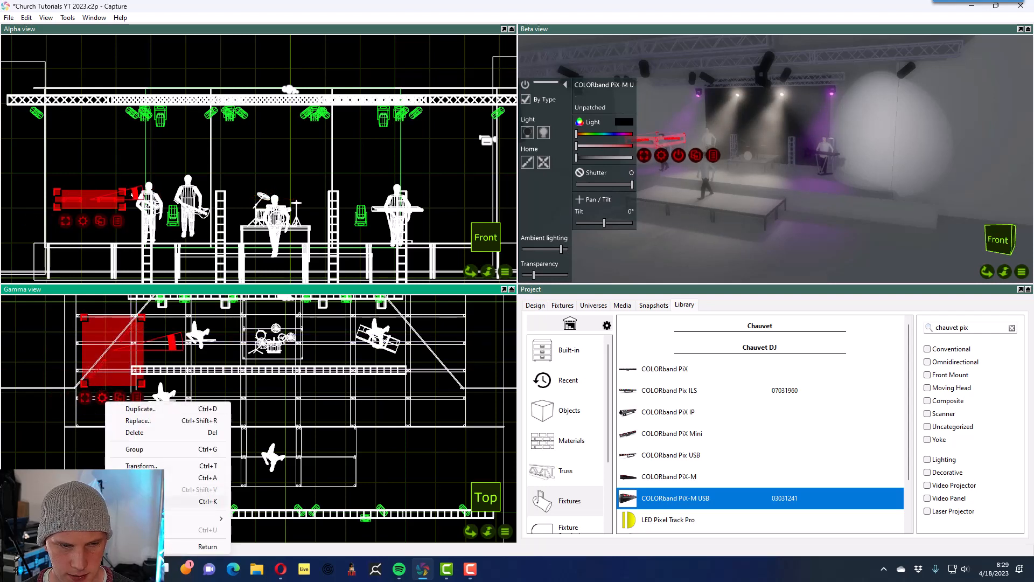
pyautogui.click(134, 501)
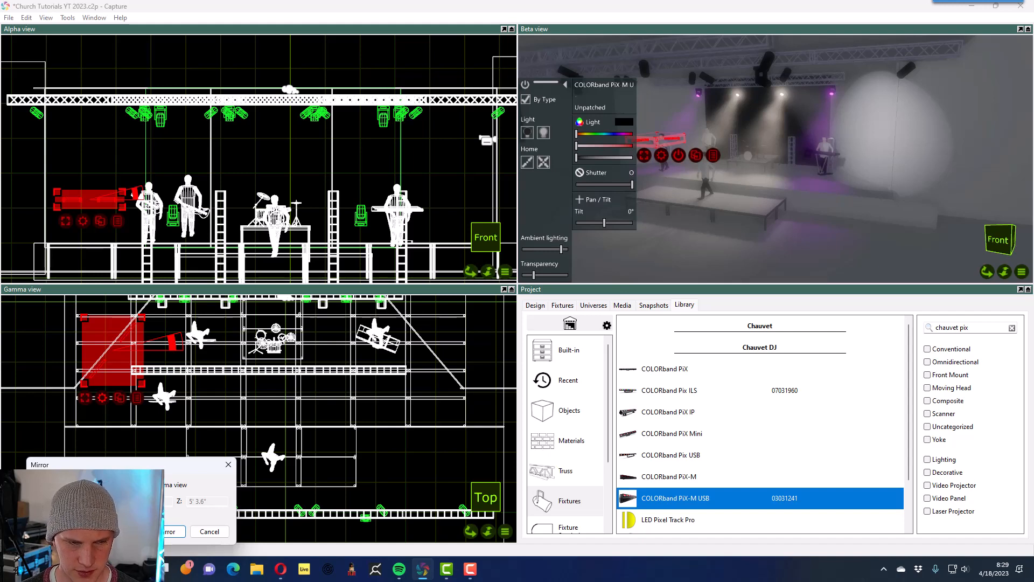
pyautogui.click(173, 532)
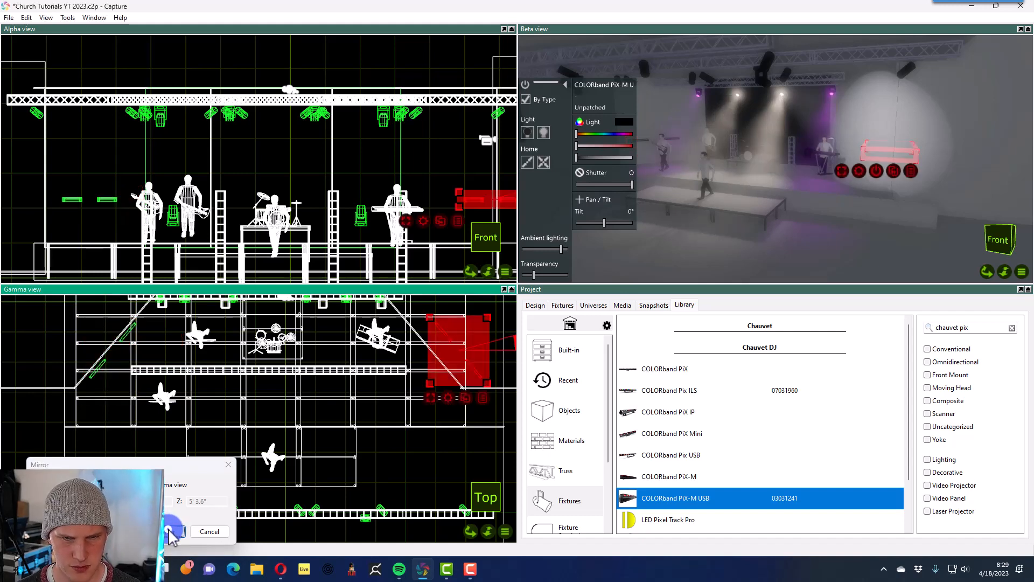
pyautogui.moveTo(445, 333); pyautogui.dragTo(414, 338)
pyautogui.click(773, 243)
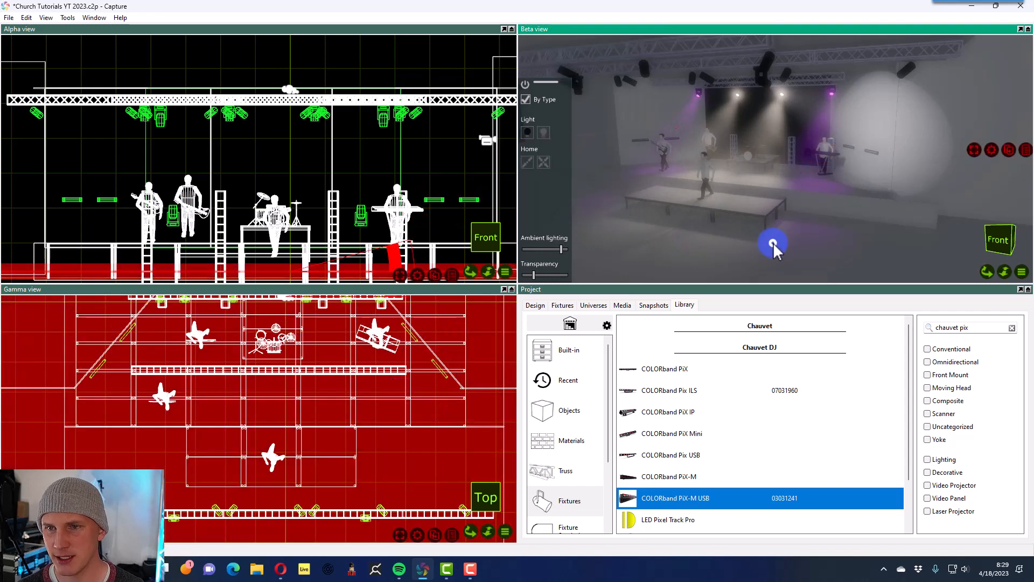
# - Select all four COLORband PiX-M USB fixtures and lower them straight down onto the stage deck
pyautogui.click(375, 327)
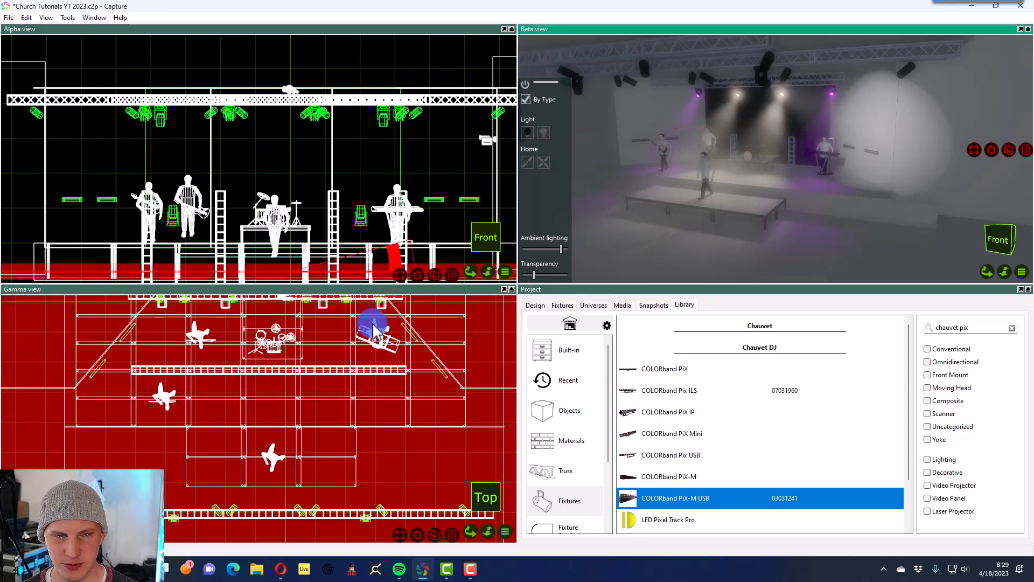
pyautogui.click(429, 139)
pyautogui.click(562, 305)
pyautogui.scroll(-3, 611, 375)
pyautogui.click(676, 479)
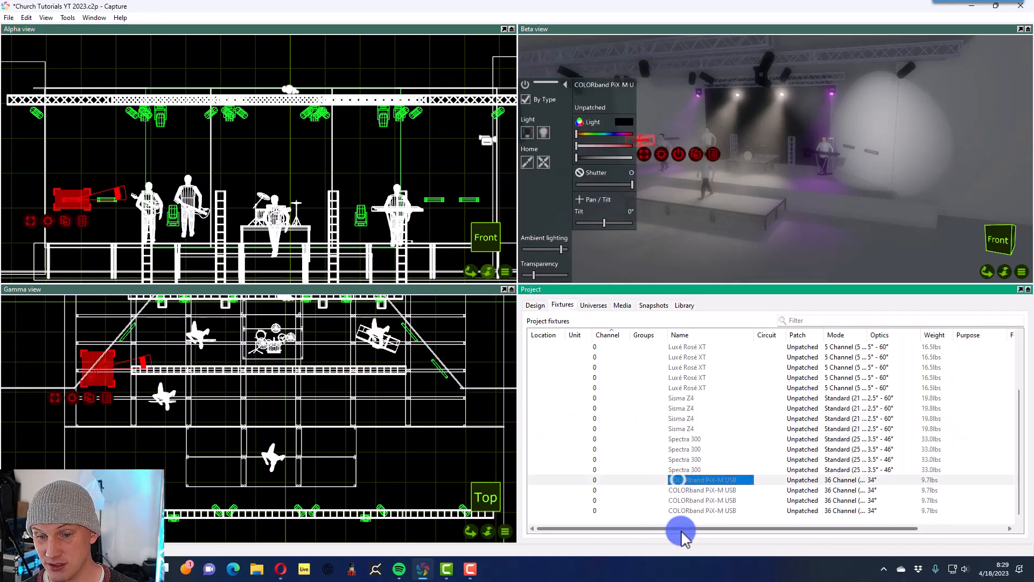
pyautogui.click(683, 510)
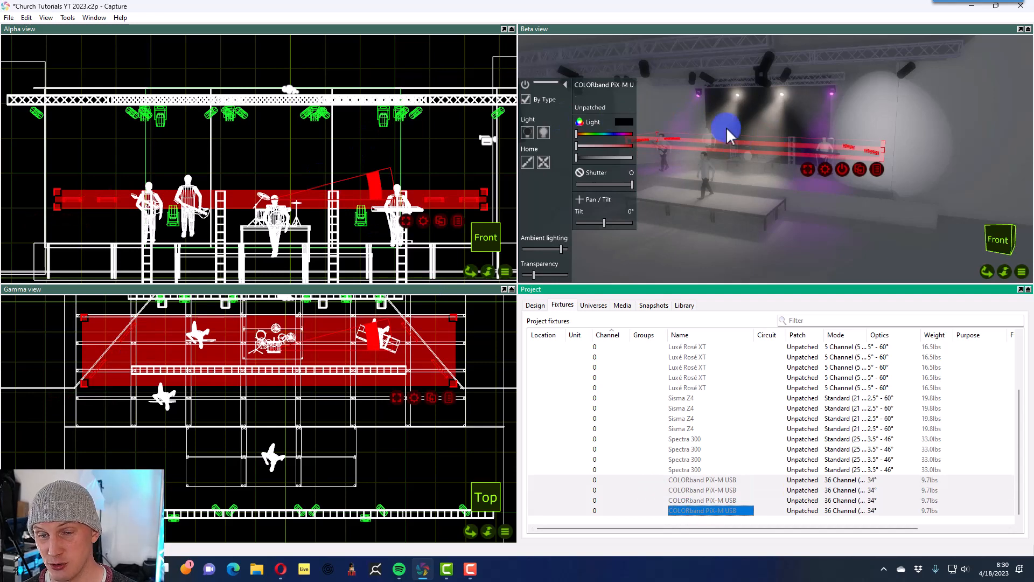
pyautogui.click(301, 197)
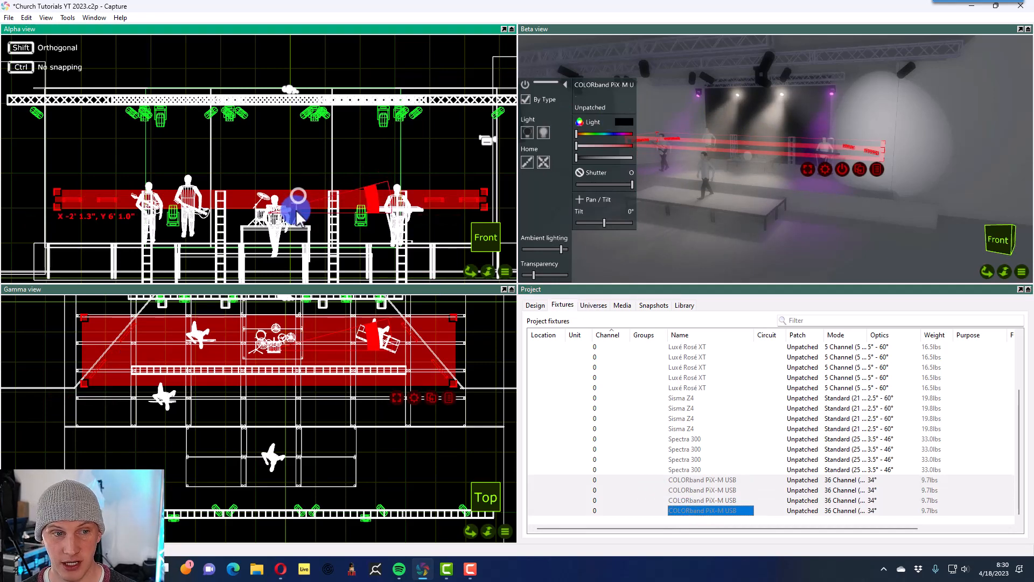
pyautogui.moveTo(305, 203); pyautogui.dragTo(304, 243)
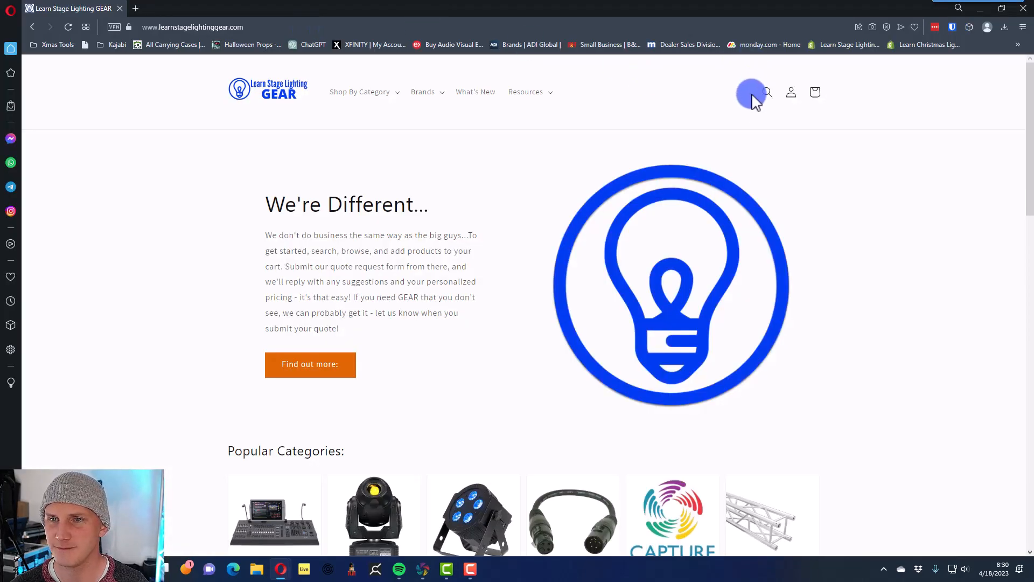
# - In the browser, search the Learn Stage Lighting Gear store for "colorband pix" and look through the product results
pyautogui.click(769, 92)
pyautogui.write('color')
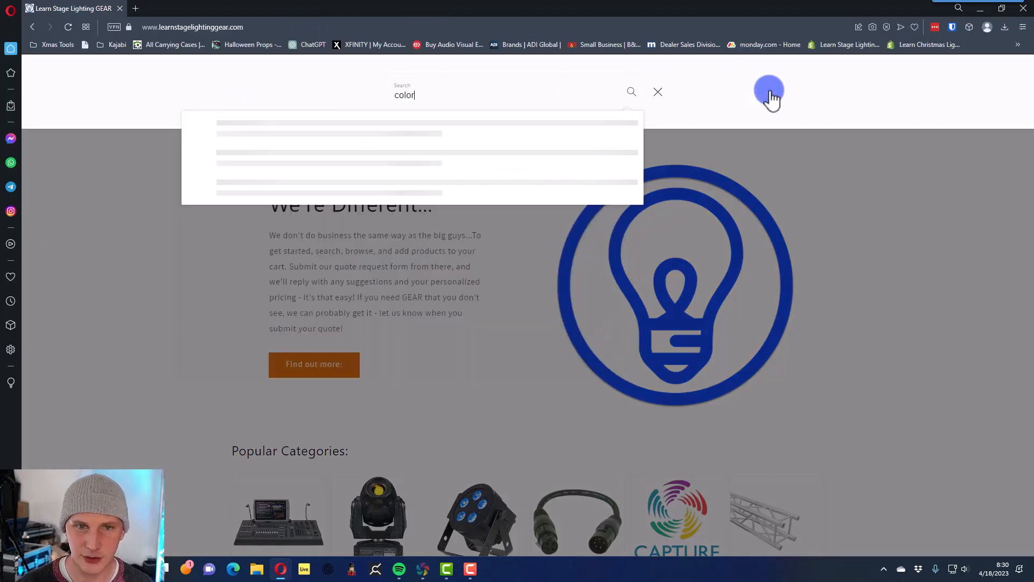
pyautogui.write('band pix')
pyautogui.click(633, 92)
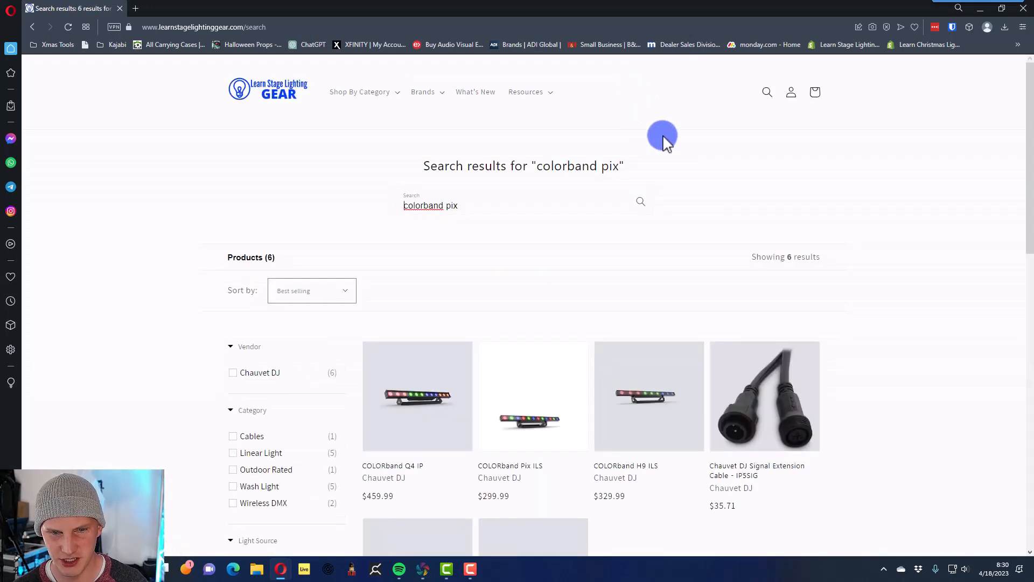
pyautogui.scroll(-4, 663, 135)
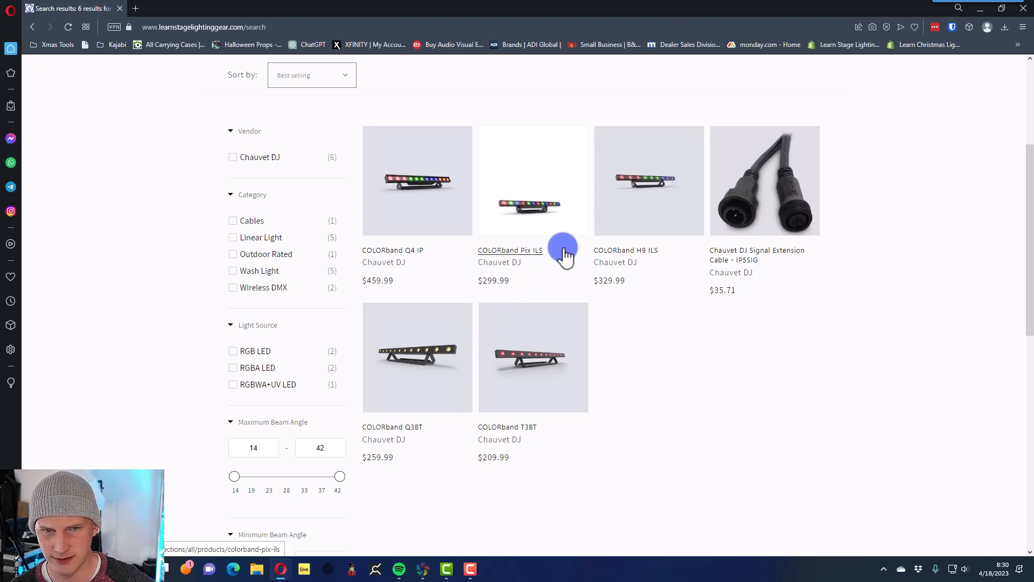
pyautogui.scroll(3, 598, 302)
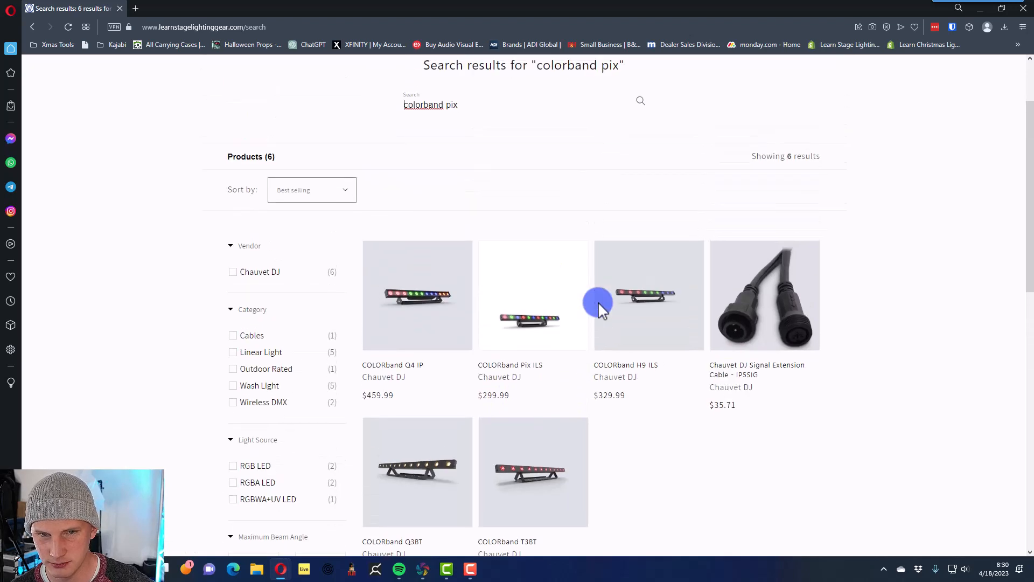
# - Check the store for the PiX-M model by searching "colorband pix m" and "pix m", and close the suggestions
pyautogui.moveTo(446, 155); pyautogui.dragTo(491, 164)
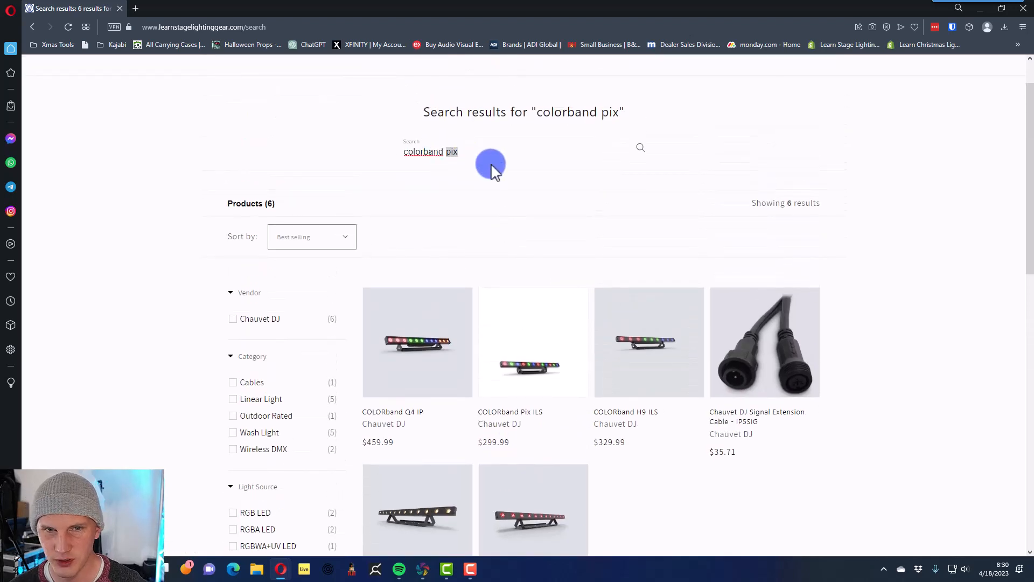
pyautogui.write('pix m')
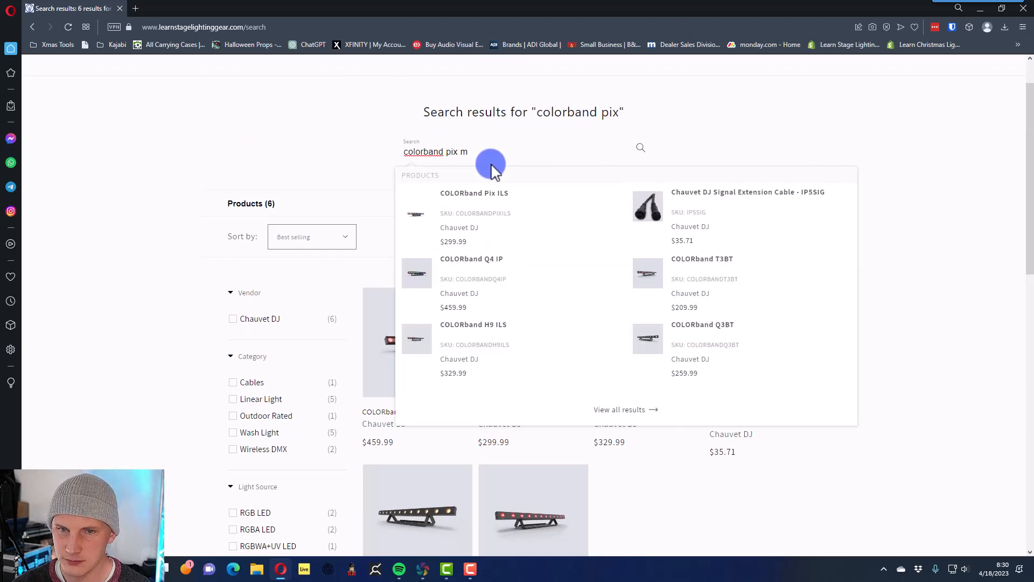
pyautogui.scroll(-1, 491, 163)
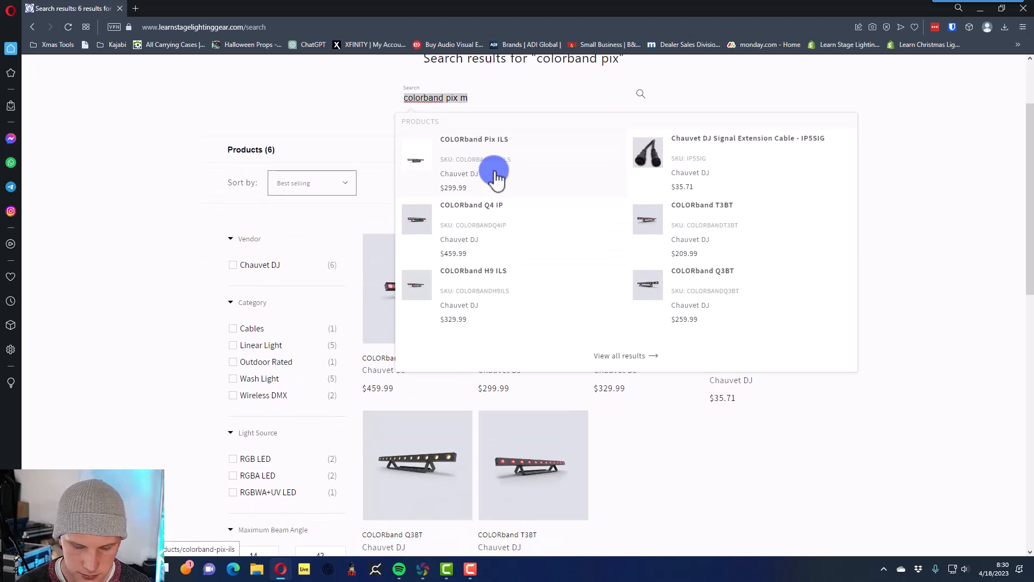
pyautogui.press('BackSpace')
pyautogui.write('pix m')
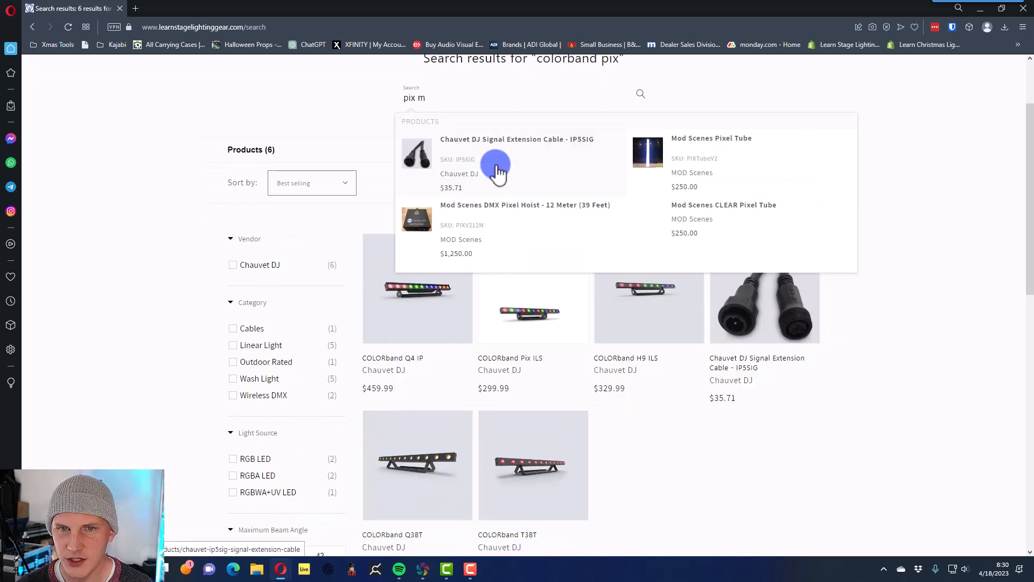
pyautogui.click(912, 178)
# - Switch back to Capture, deselect the four COLORband bars and make the Beta view active
pyautogui.hotkey('alt', 'Tab')
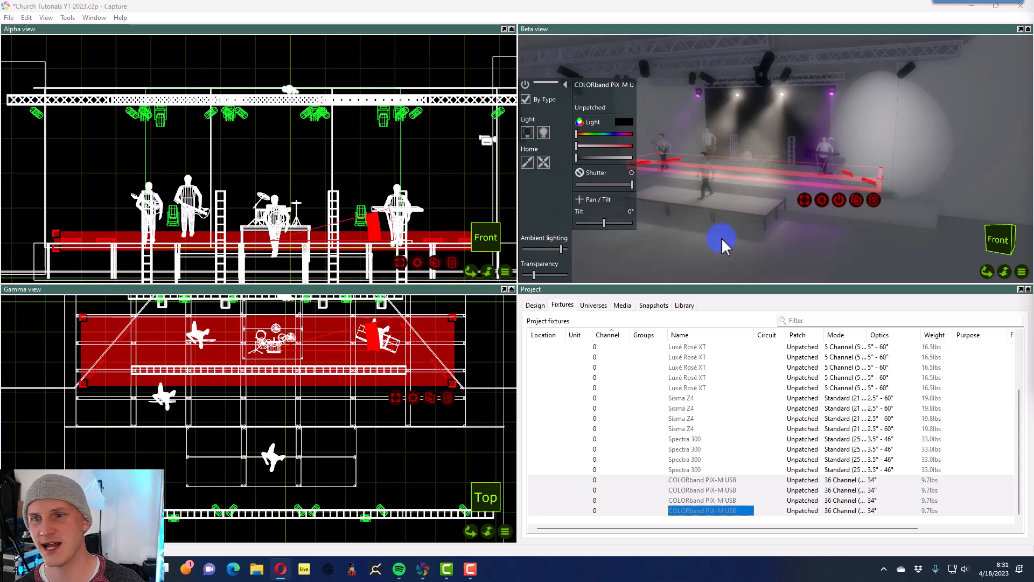
pyautogui.click(781, 257)
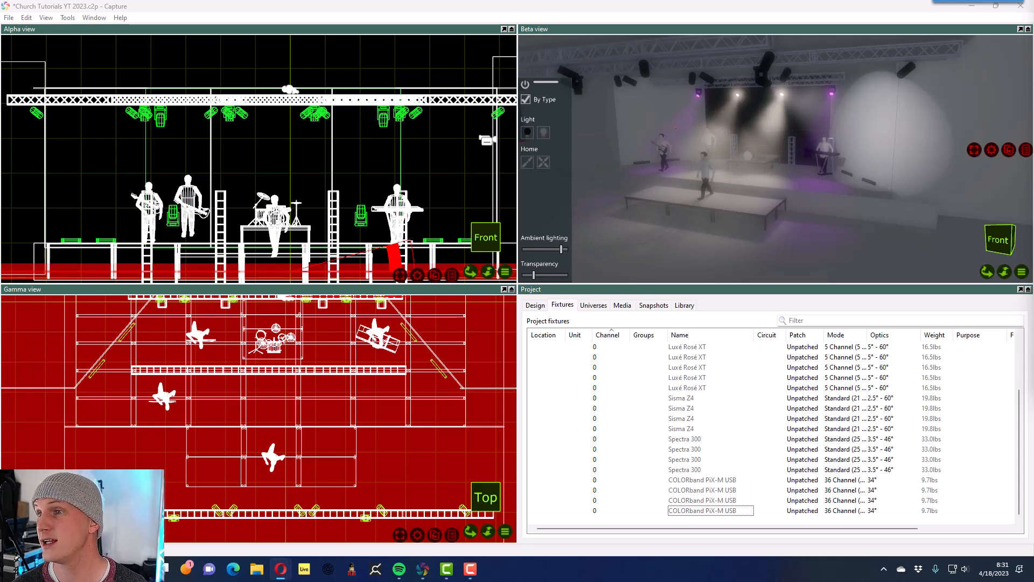
pyautogui.click(609, 28)
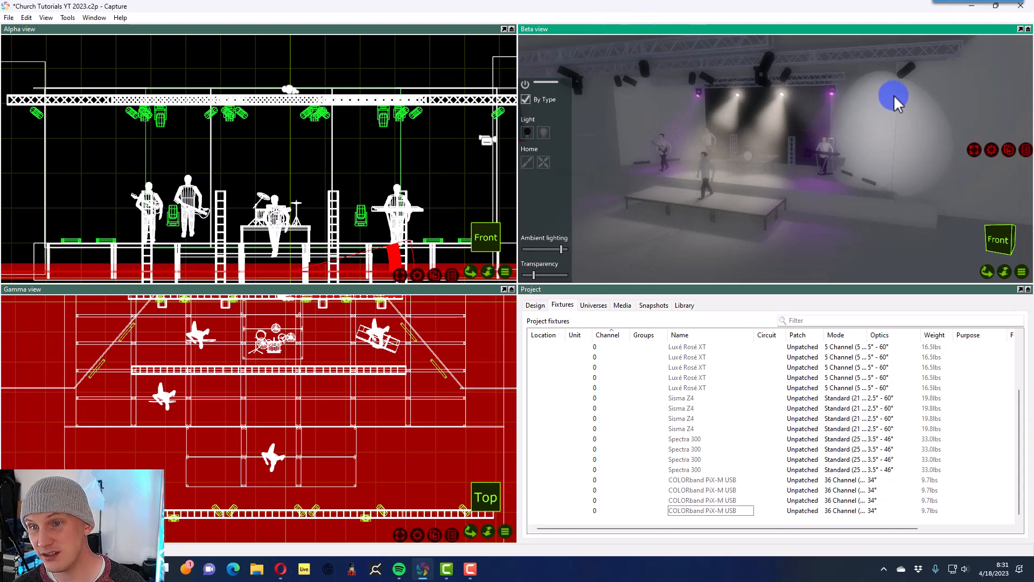
pyautogui.click(893, 135)
pyautogui.click(841, 124)
pyautogui.click(816, 42)
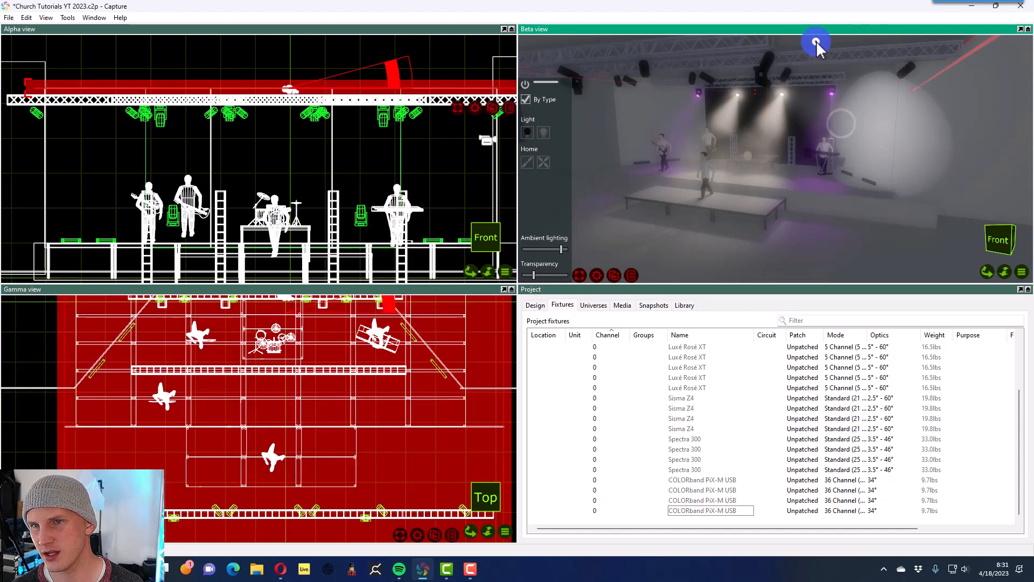
pyautogui.click(598, 131)
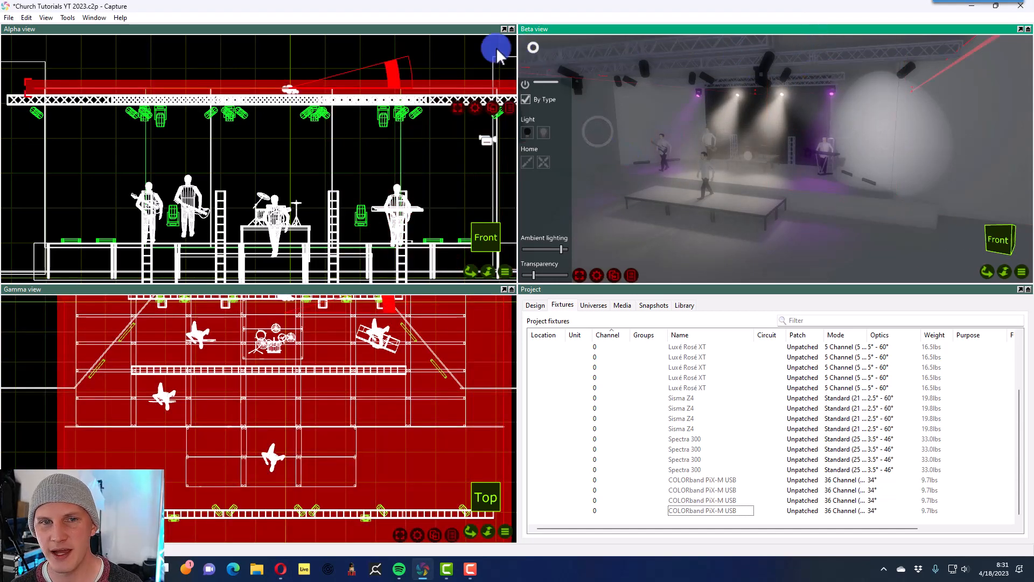
pyautogui.click(398, 61)
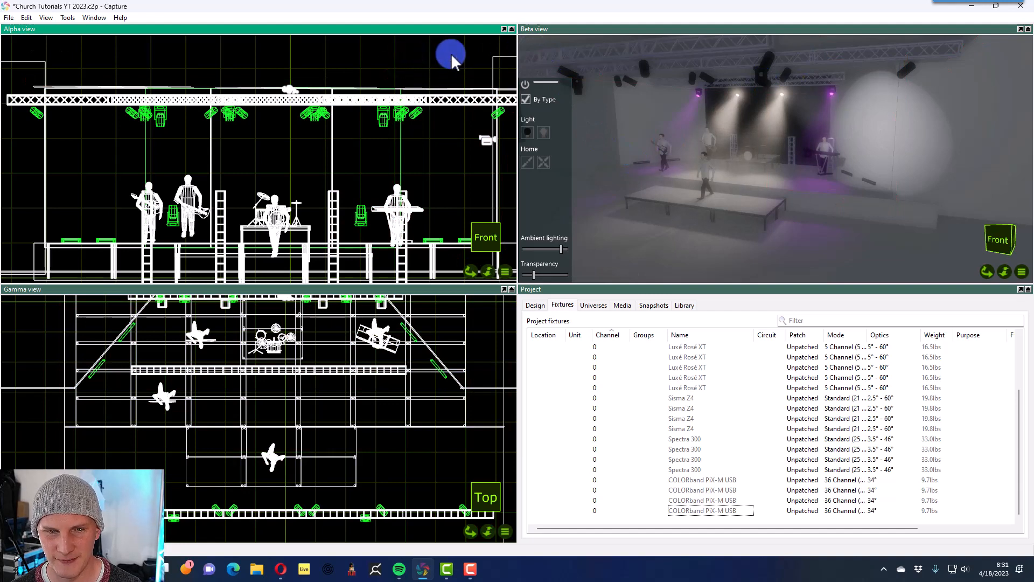
pyautogui.scroll(-3, 399, 134)
pyautogui.scroll(-1, 399, 133)
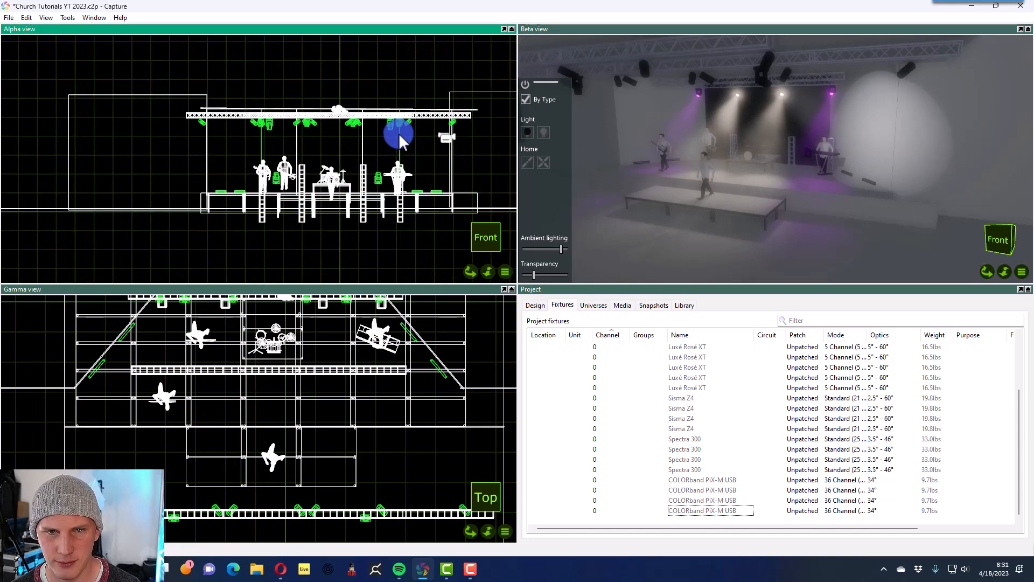
pyautogui.scroll(-3, 300, 67)
pyautogui.scroll(4, 418, 69)
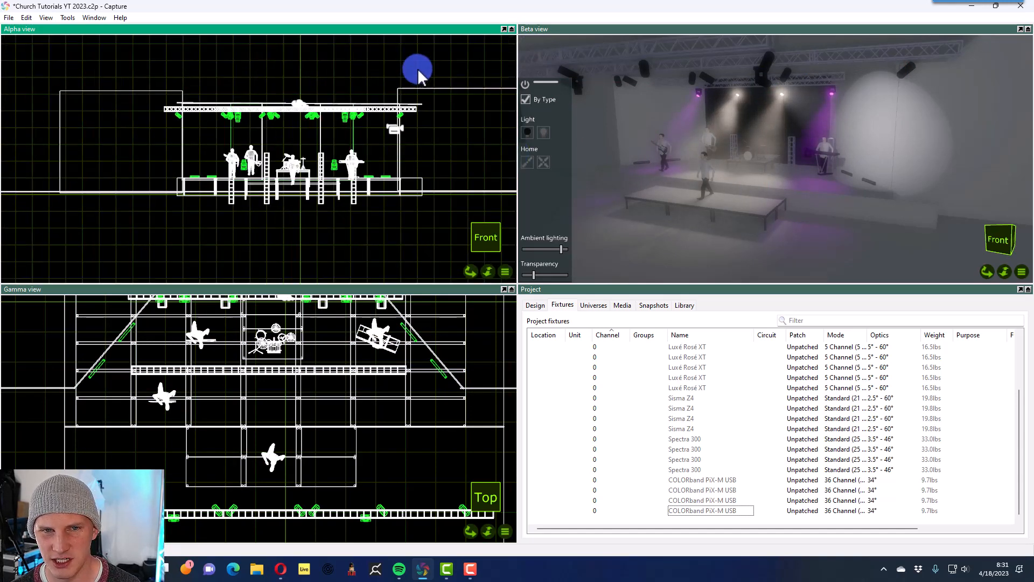
# - Switch to the browser, look through the LED House Light Calculator's room size, brightness and fixture colour fields, and close the browser
pyautogui.click(970, 6)
pyautogui.hotkey('alt', 'Tab')
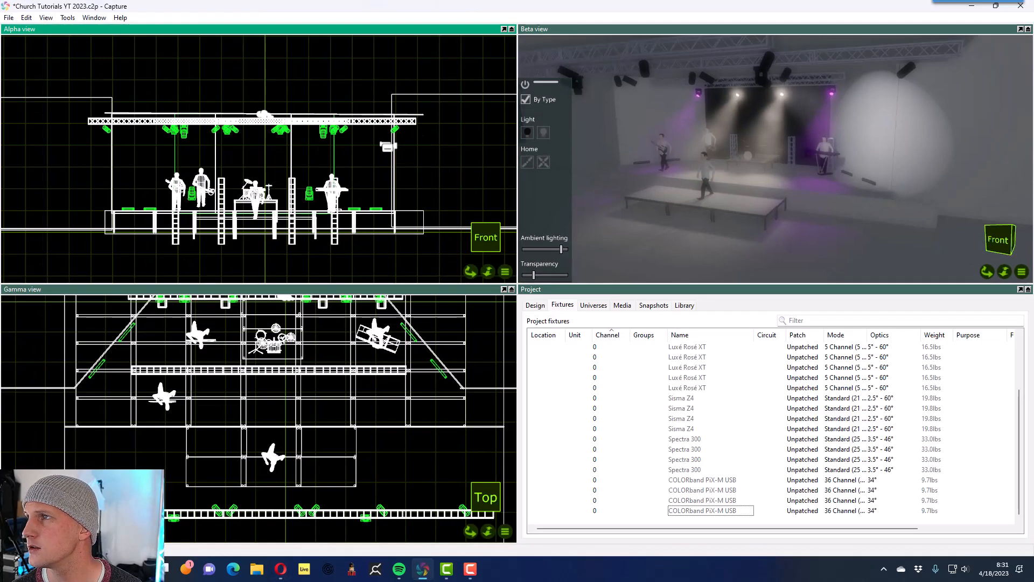
pyautogui.hotkey('alt', 'Tab')
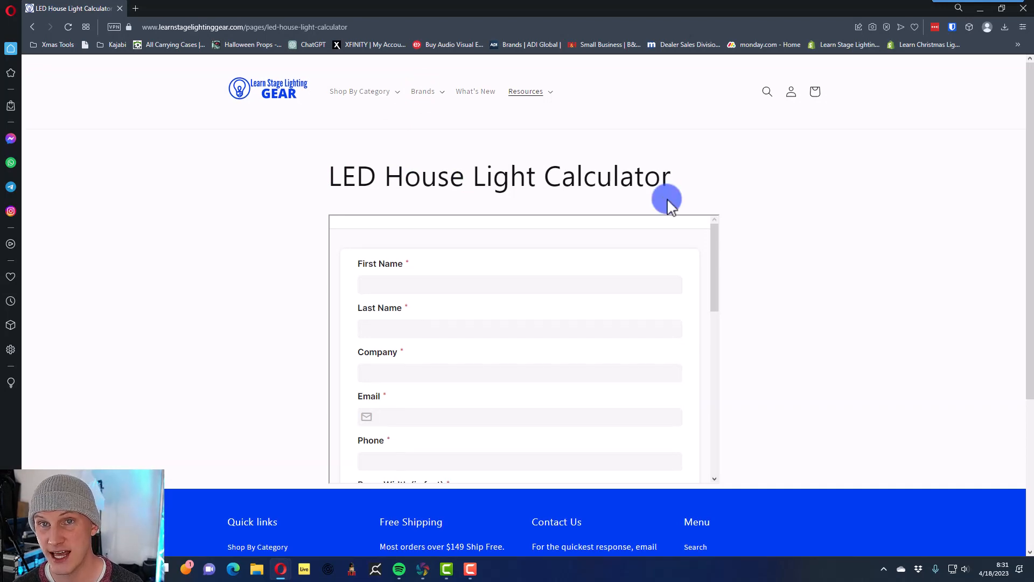
pyautogui.scroll(-4, 666, 198)
pyautogui.scroll(-5, 667, 199)
pyautogui.scroll(4, 765, 197)
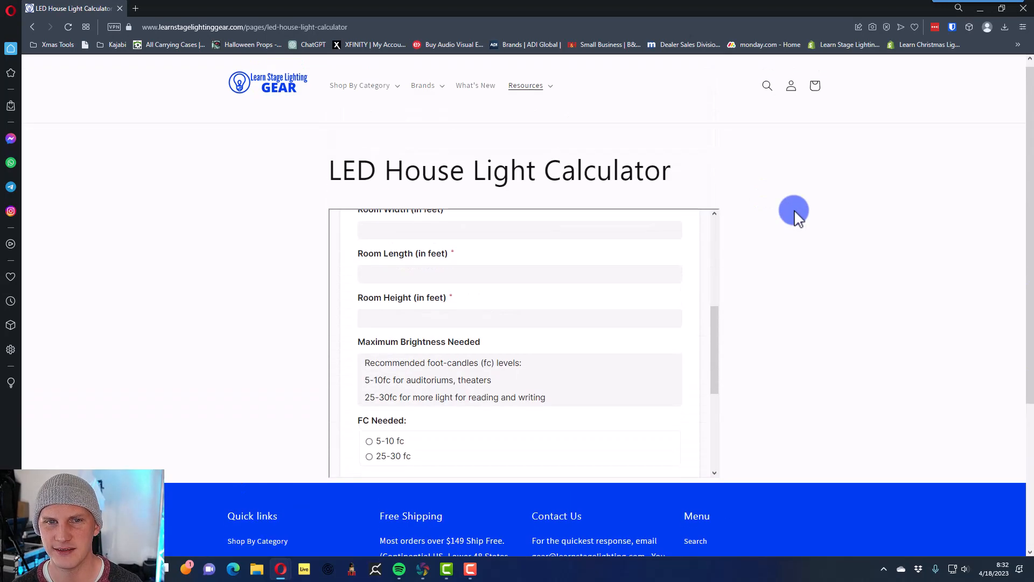
pyautogui.scroll(-1, 737, 264)
pyautogui.scroll(-3, 650, 266)
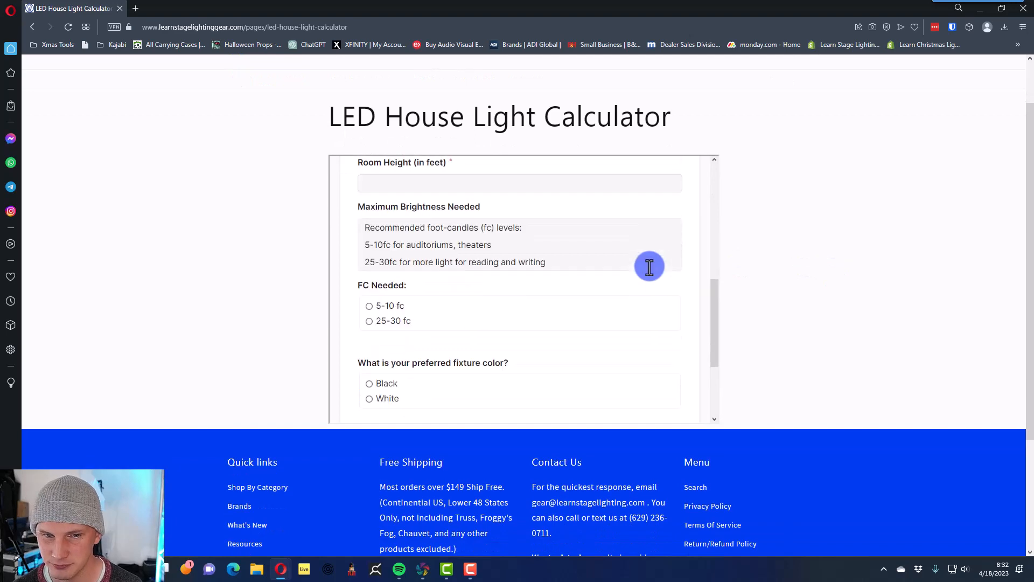
pyautogui.click(1021, 9)
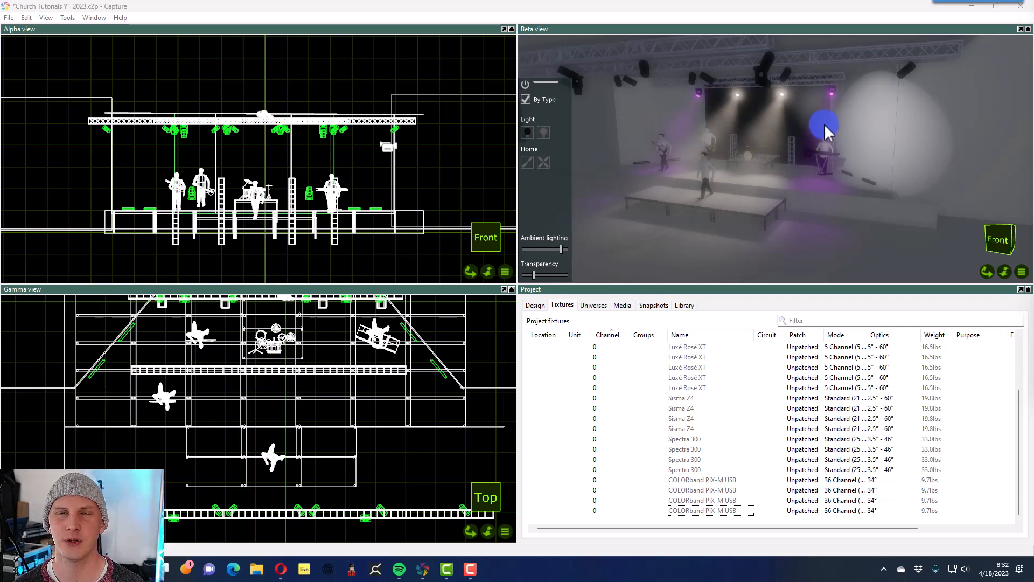
# - Frame the stage and house in the Beta view and search the fixture library for "penn"
pyautogui.scroll(-5, 875, 127)
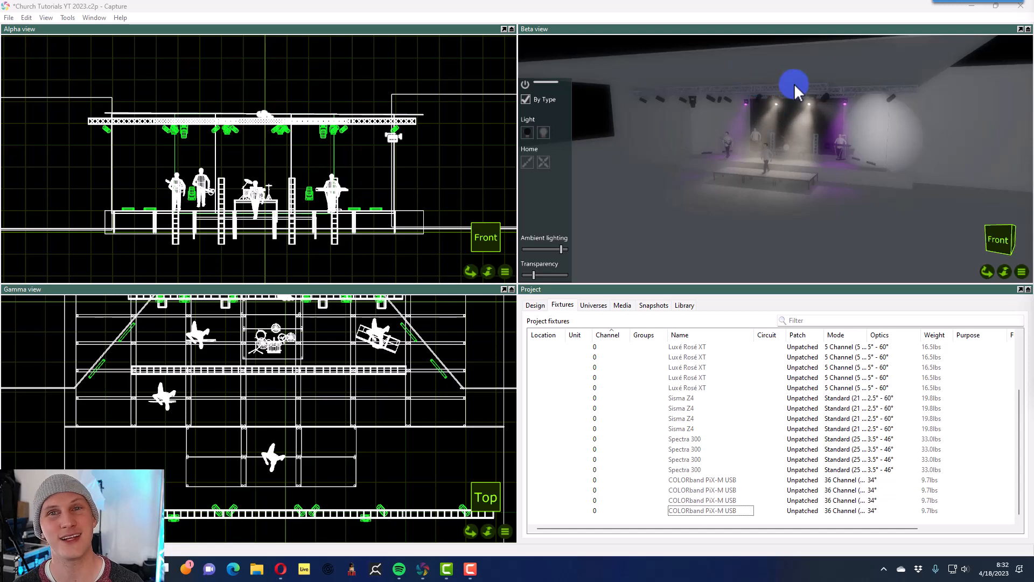
pyautogui.moveTo(793, 87); pyautogui.dragTo(778, 226)
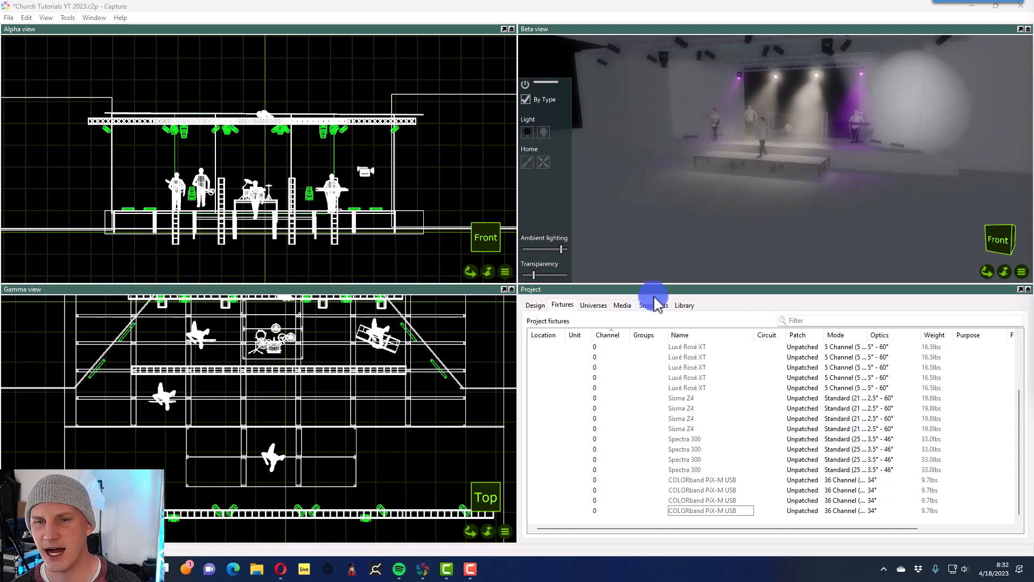
pyautogui.click(685, 305)
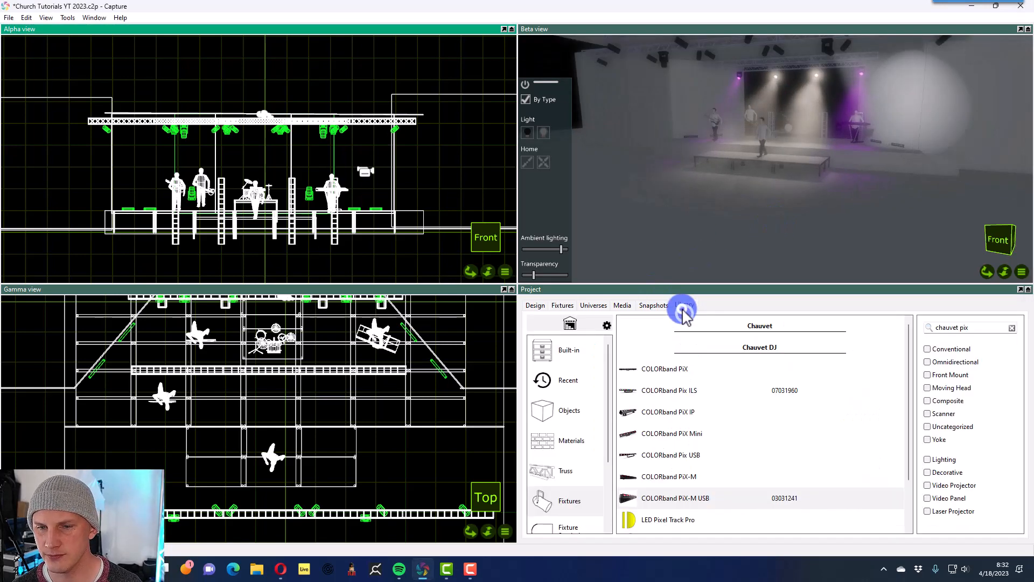
pyautogui.doubleClick(936, 328)
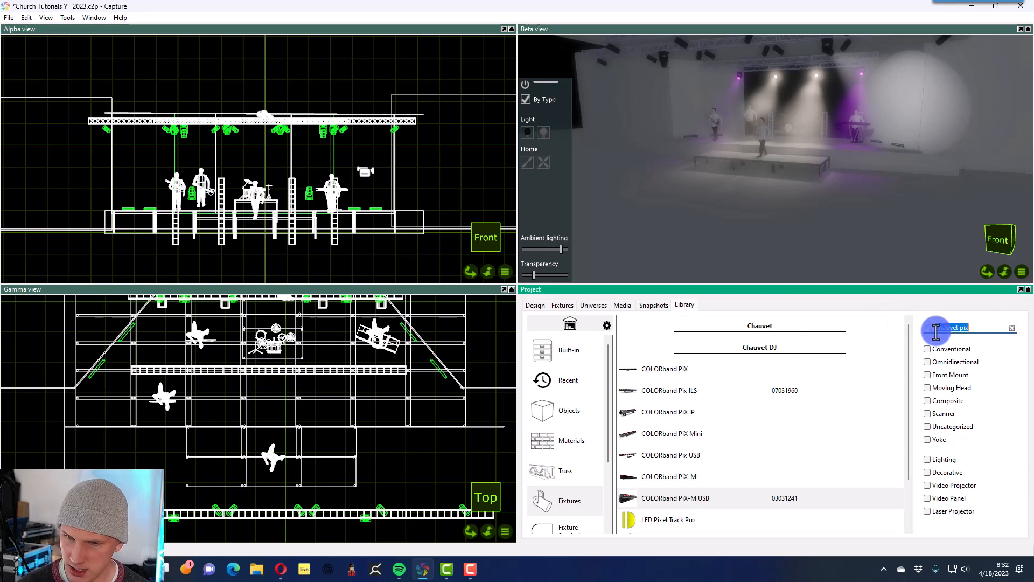
pyautogui.write('penn')
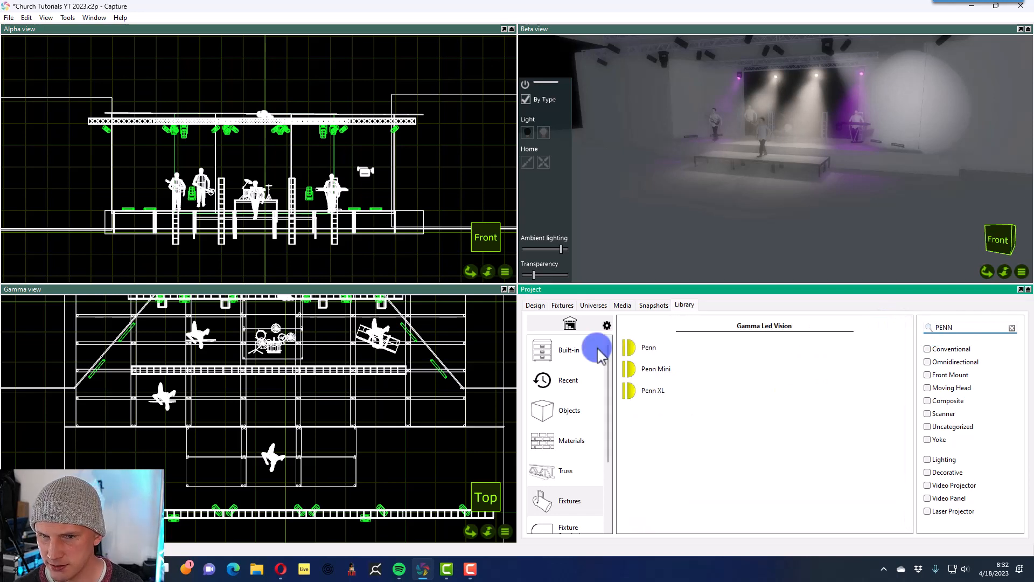
# - Place a Penn XL fixture outside the room's left wall in the plan and raise it to about truss height
pyautogui.click(636, 388)
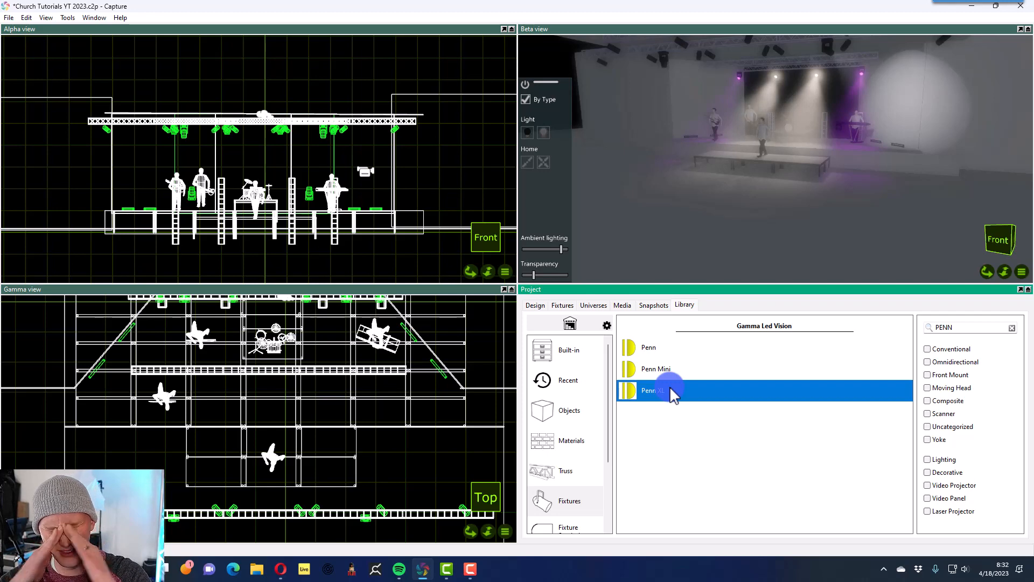
pyautogui.moveTo(670, 386); pyautogui.dragTo(397, 323)
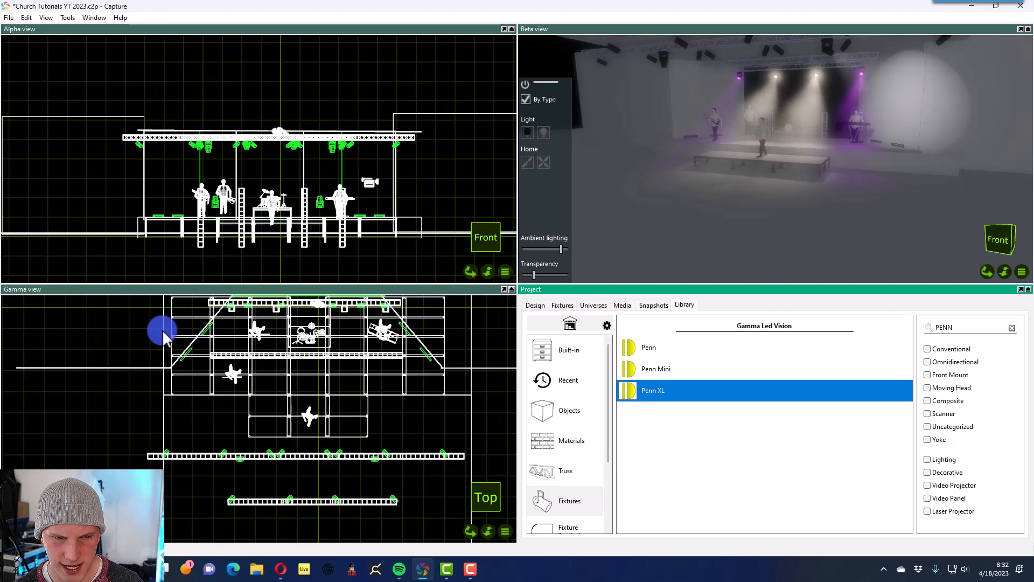
pyautogui.scroll(-2, 162, 329)
pyautogui.moveTo(677, 391); pyautogui.dragTo(72, 387)
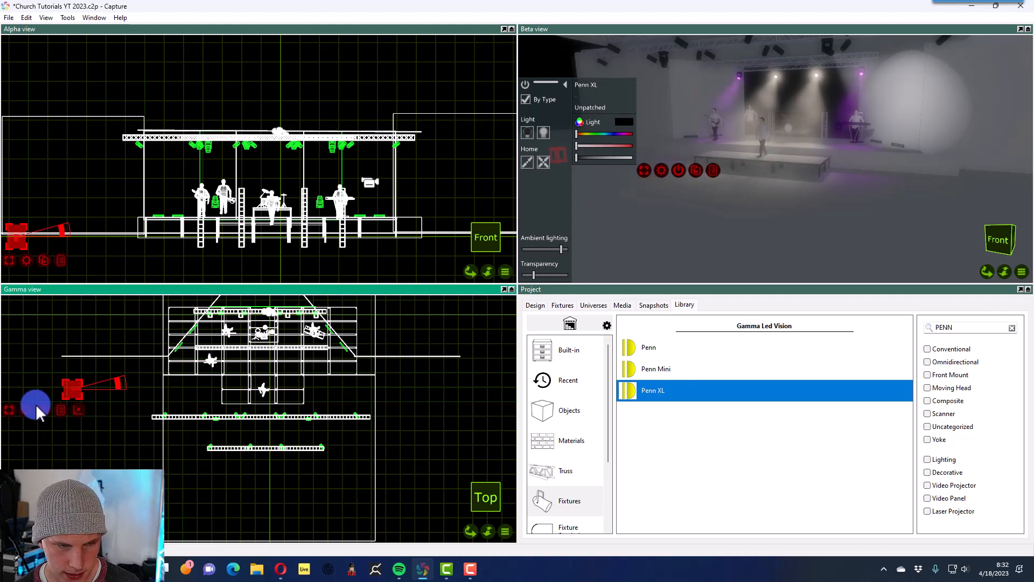
pyautogui.moveTo(21, 233); pyautogui.dragTo(38, 141)
# - Duplicate the Penn XL with an X offset of 12' and 8 duplicates to form a row across the house
pyautogui.click(53, 407)
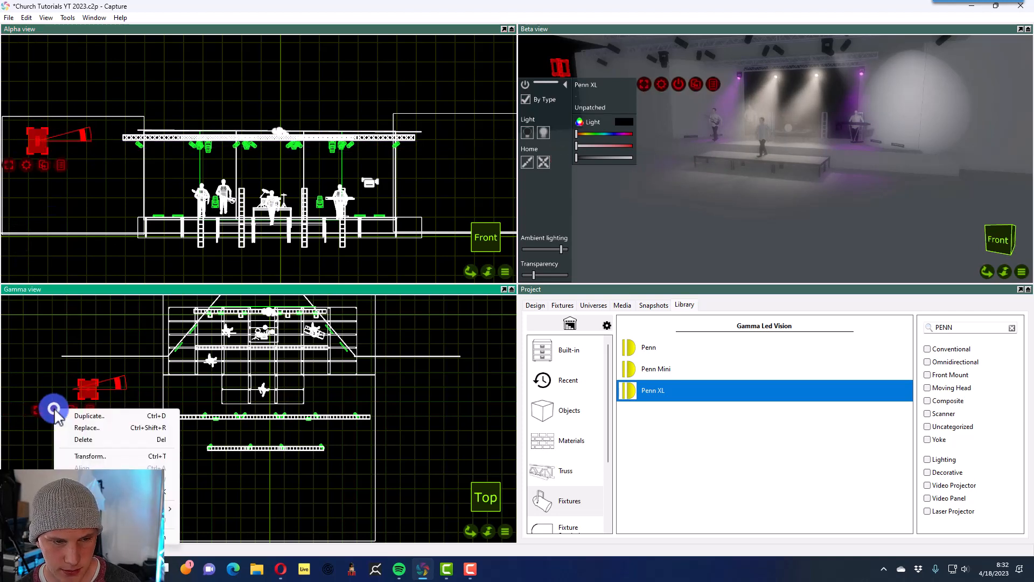
pyautogui.click(86, 416)
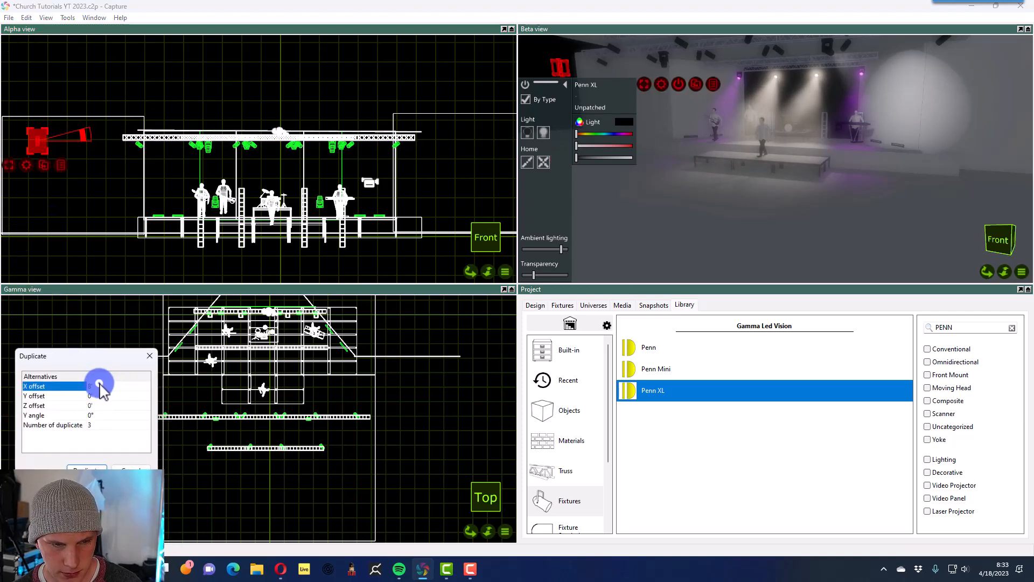
pyautogui.click(98, 385)
pyautogui.write('12')
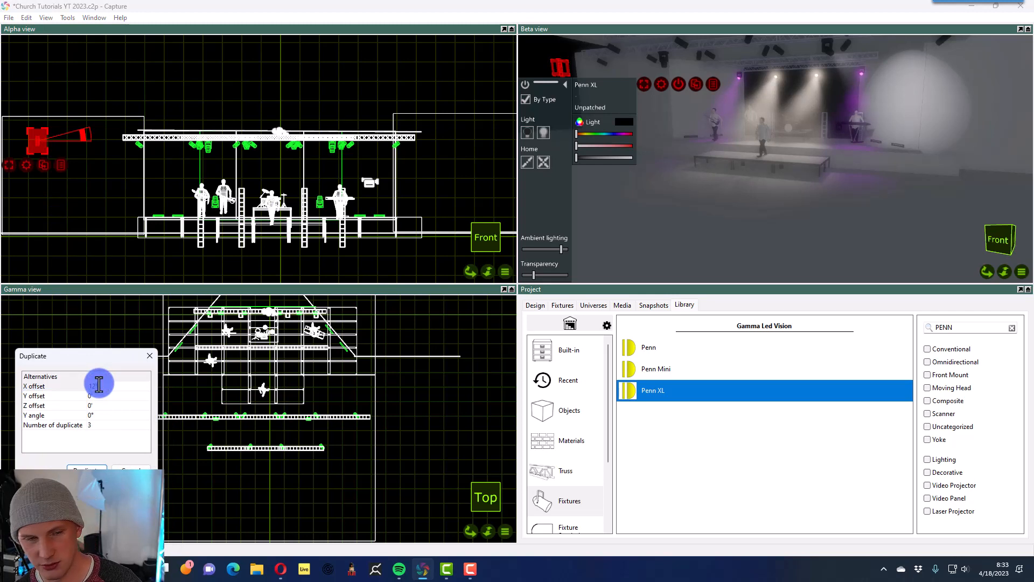
pyautogui.click(99, 427)
pyautogui.click(98, 425)
pyautogui.write('8')
pyautogui.click(85, 467)
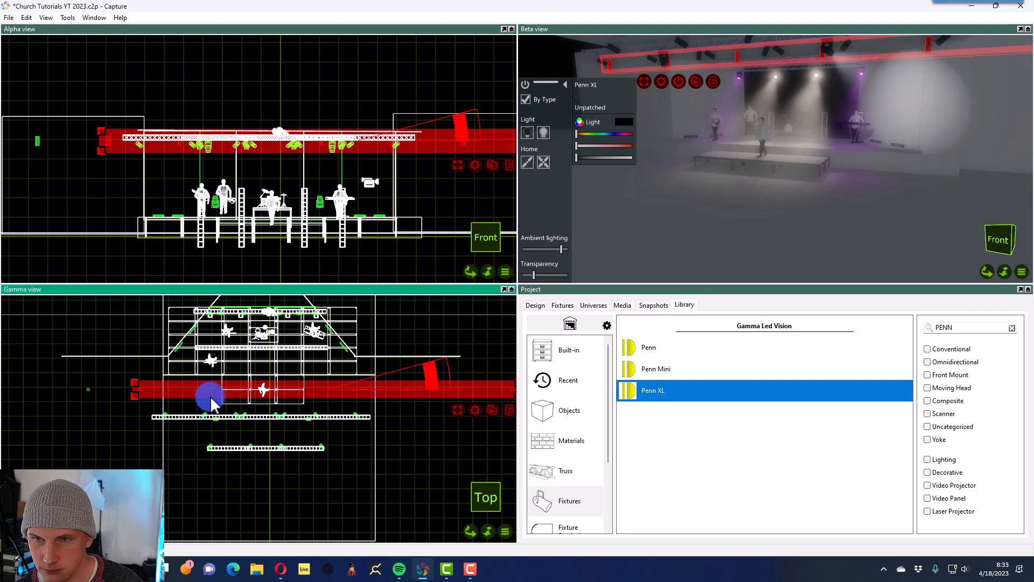
# - Add the original Penn XL to the selected row and copy the full row three times towards the back of the house
pyautogui.scroll(-1, 188, 390)
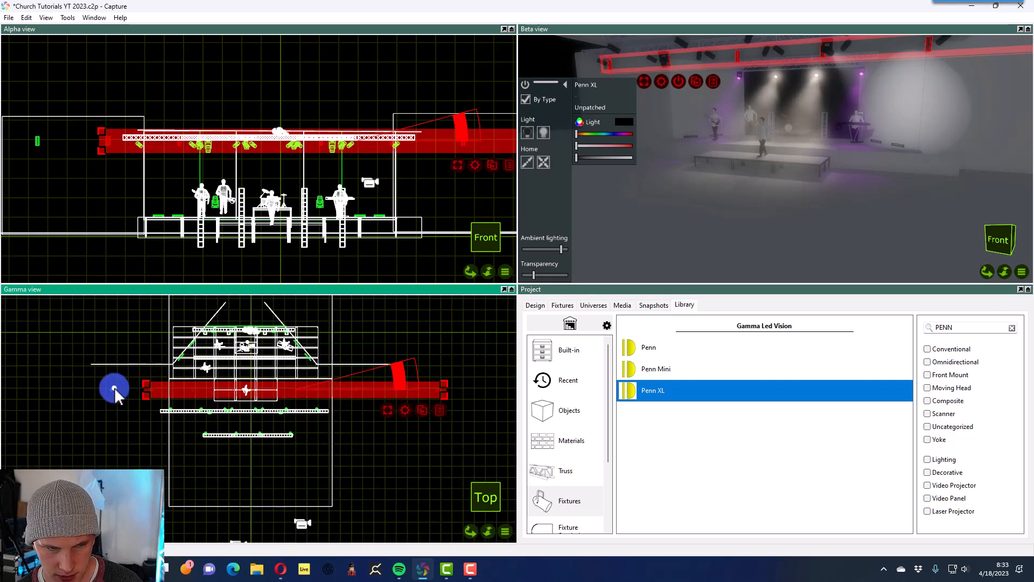
pyautogui.keyDown('shift'); pyautogui.click(109, 389); pyautogui.keyUp('shift')
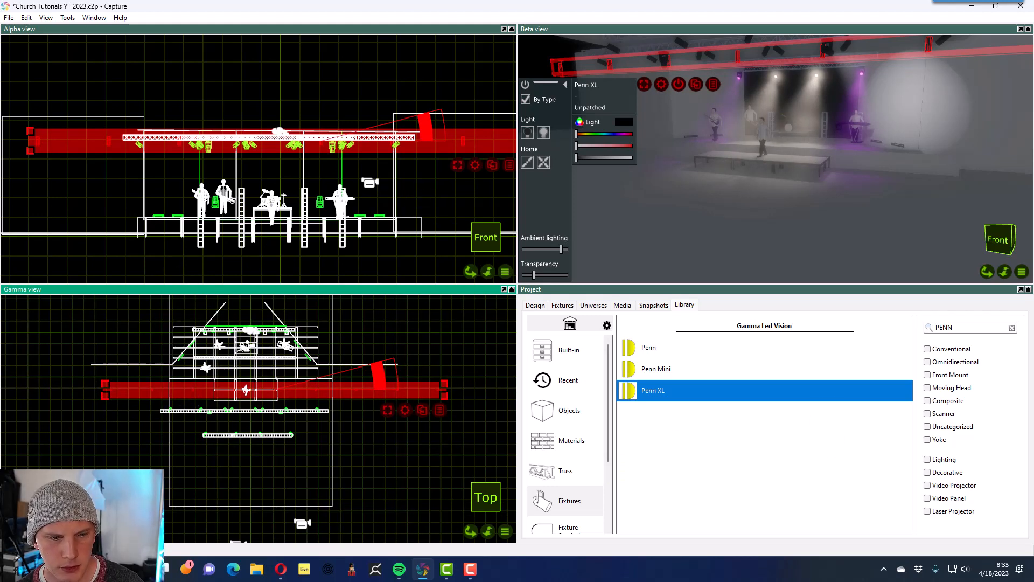
pyautogui.click(420, 410)
pyautogui.moveTo(419, 406); pyautogui.dragTo(274, 419)
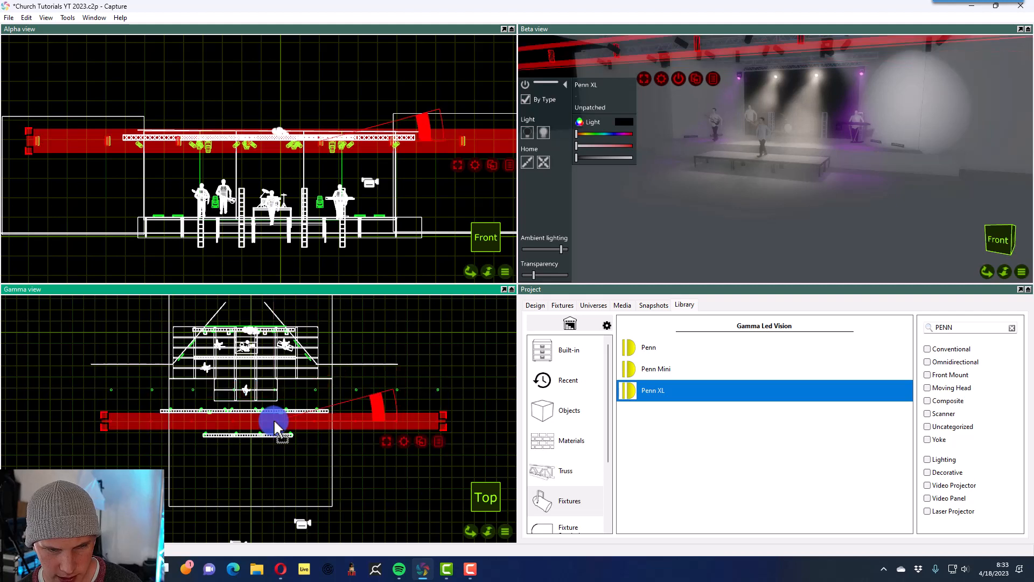
pyautogui.moveTo(417, 442); pyautogui.dragTo(350, 455)
pyautogui.moveTo(420, 475); pyautogui.dragTo(271, 478)
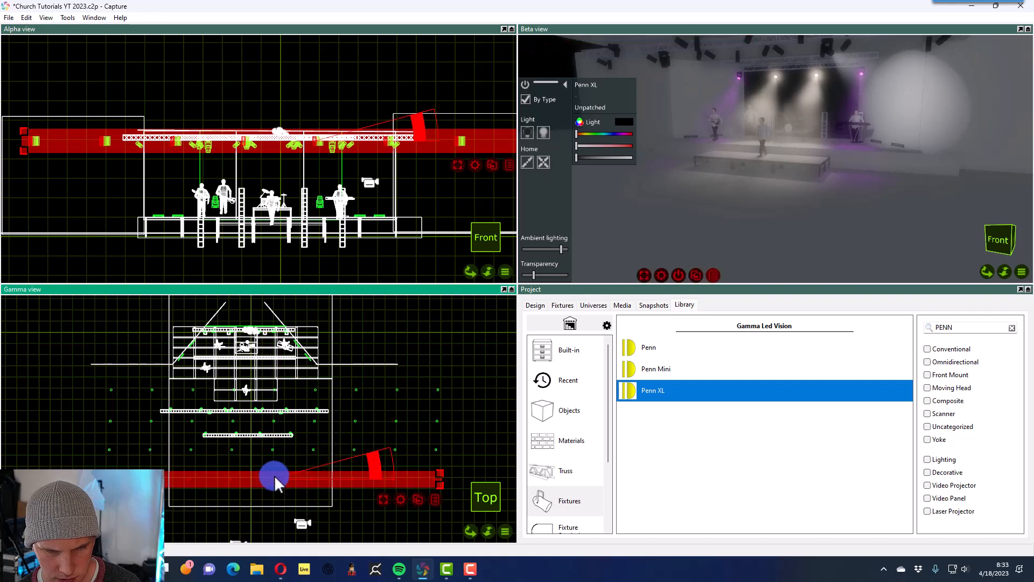
# - Delete the outermost column of Penn XL fixtures beyond the room's right wall in the plan and save the project
pyautogui.click(413, 379)
pyautogui.moveTo(415, 372); pyautogui.dragTo(457, 506)
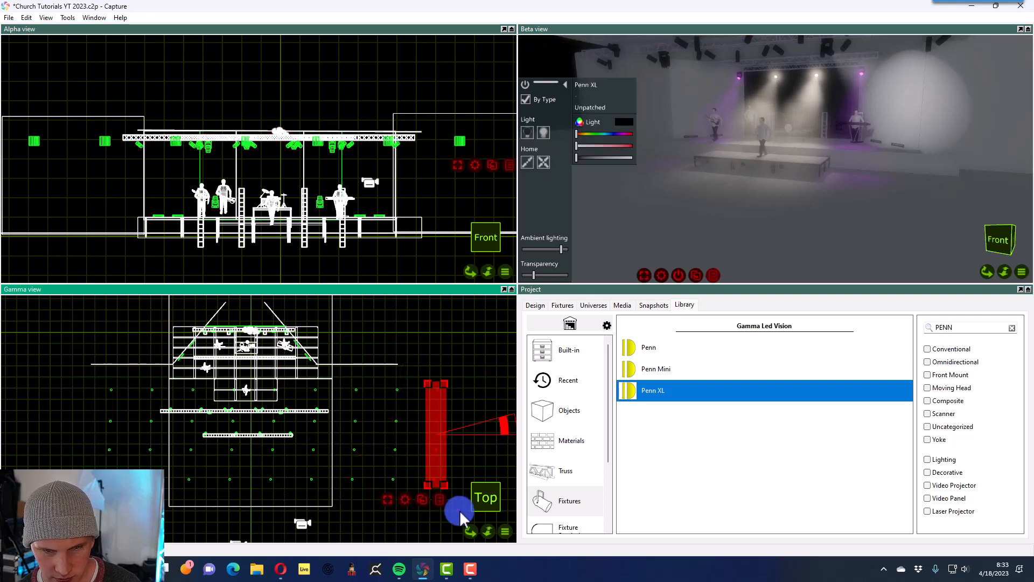
pyautogui.press('Delete')
pyautogui.scroll(2, 303, 425)
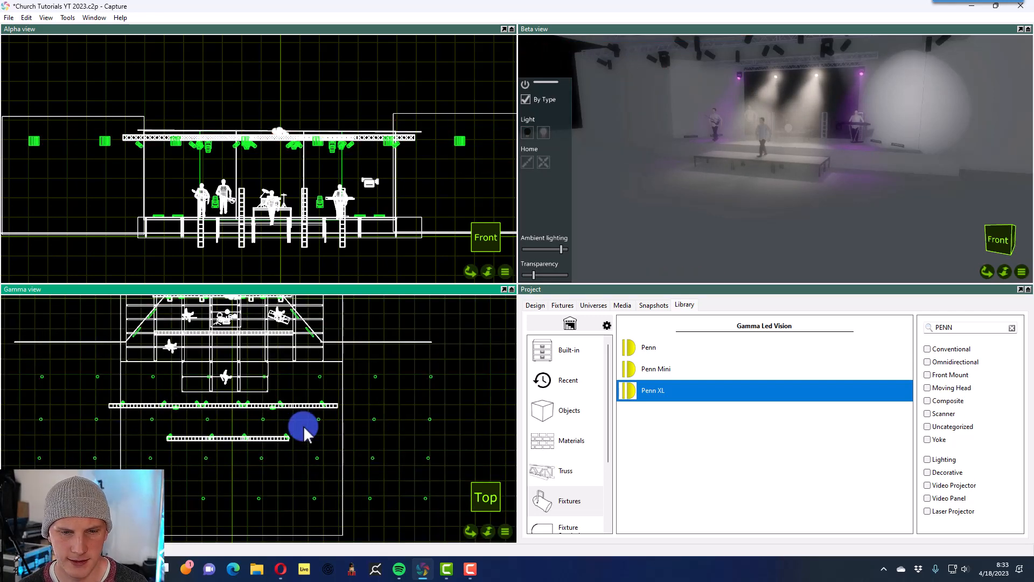
pyautogui.hotkey('ctrl', 's')
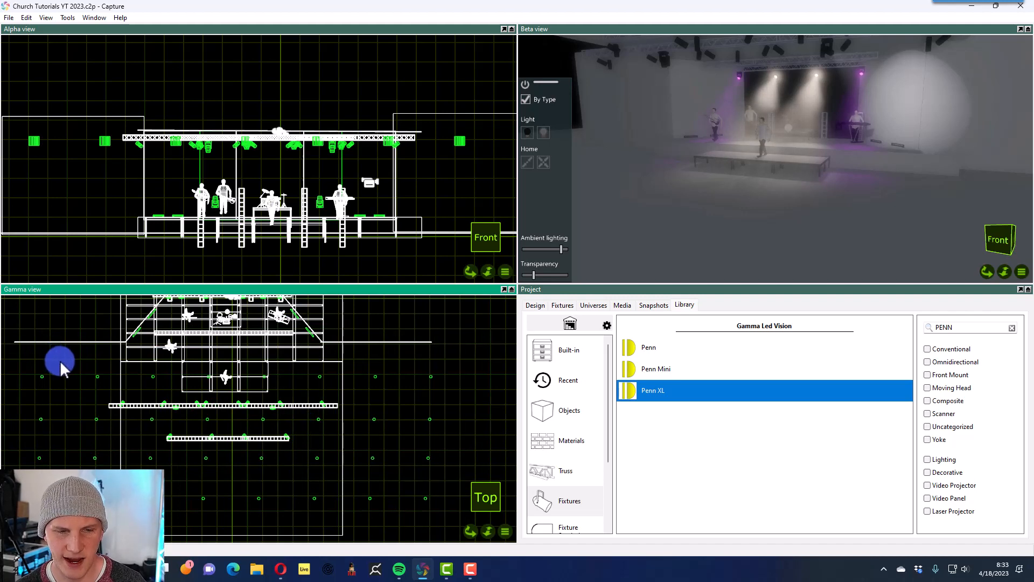
# - Box-select the Penn XL fixtures lying outside the room's left wall in the plan
pyautogui.moveTo(23, 363); pyautogui.dragTo(19, 363)
pyautogui.click(119, 480)
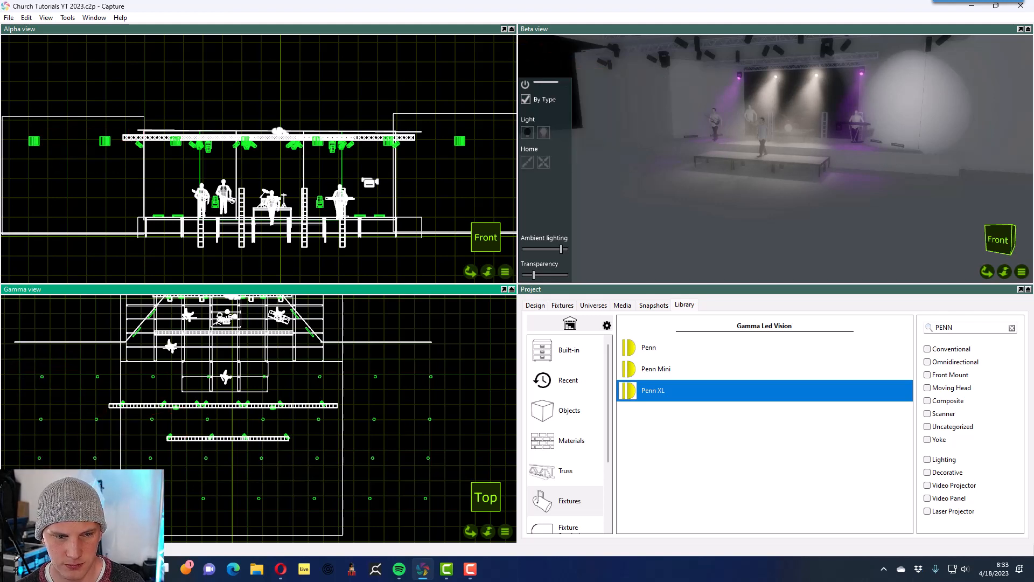